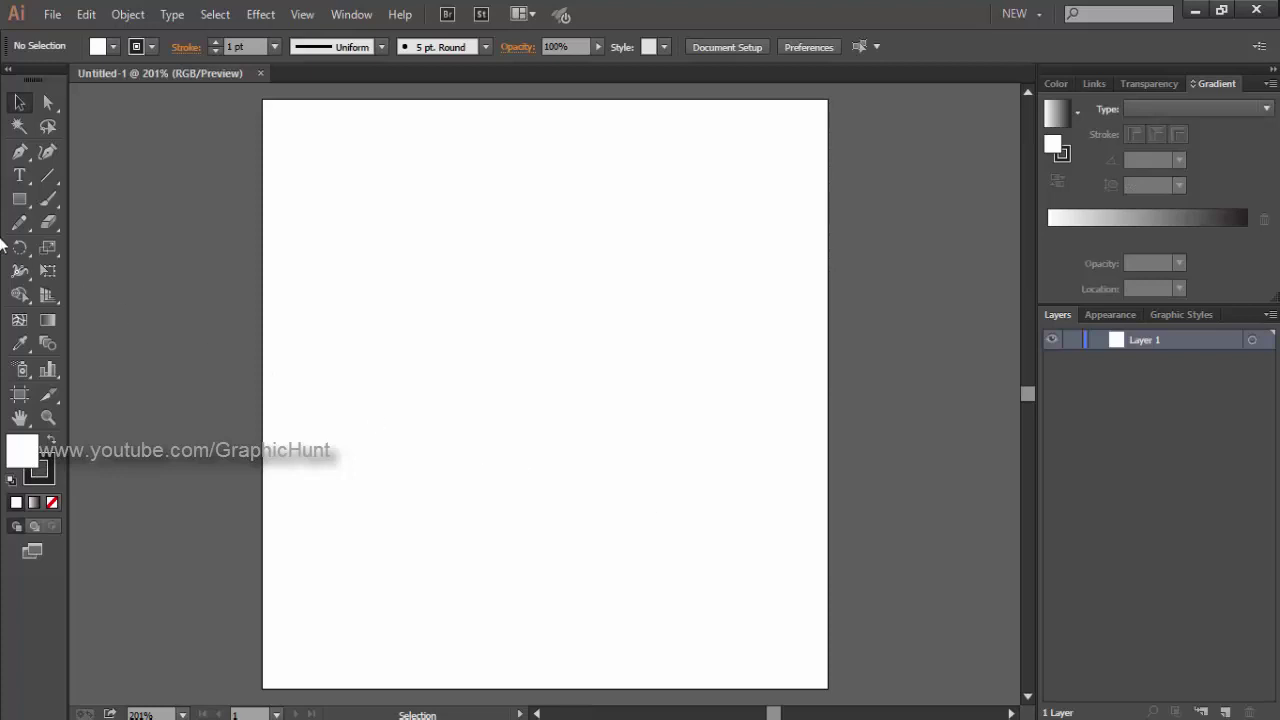
Draw a 3-sided polygon with a 100 px radius as a triangle, then deselect it.
click(22, 205)
click(22, 205)
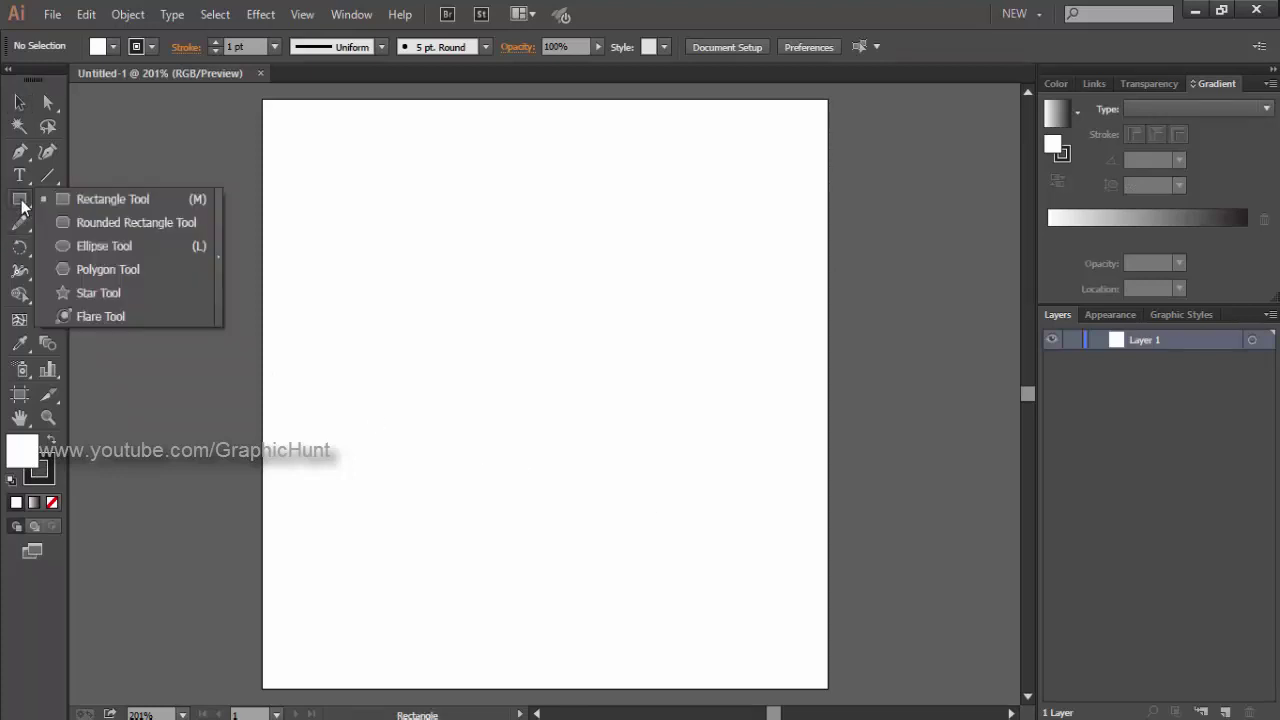
click(130, 268)
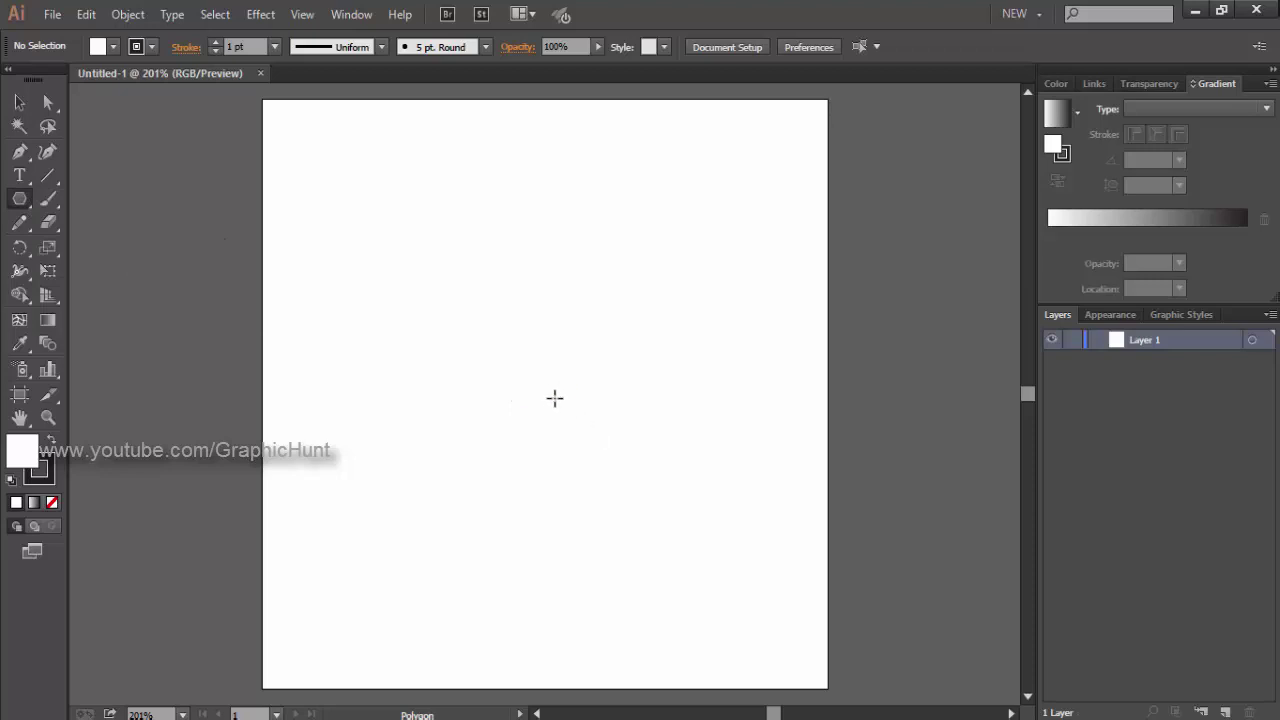
drag(541, 399, 542, 437)
click(542, 437)
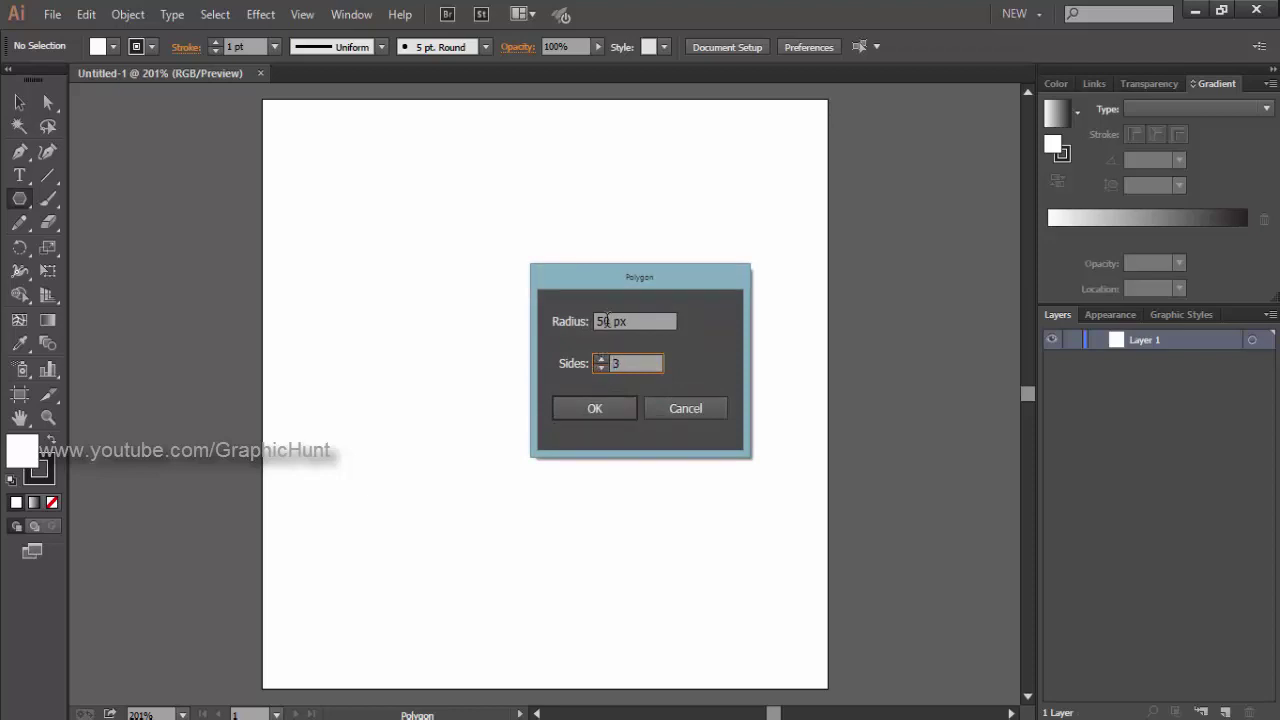
double_click(611, 321)
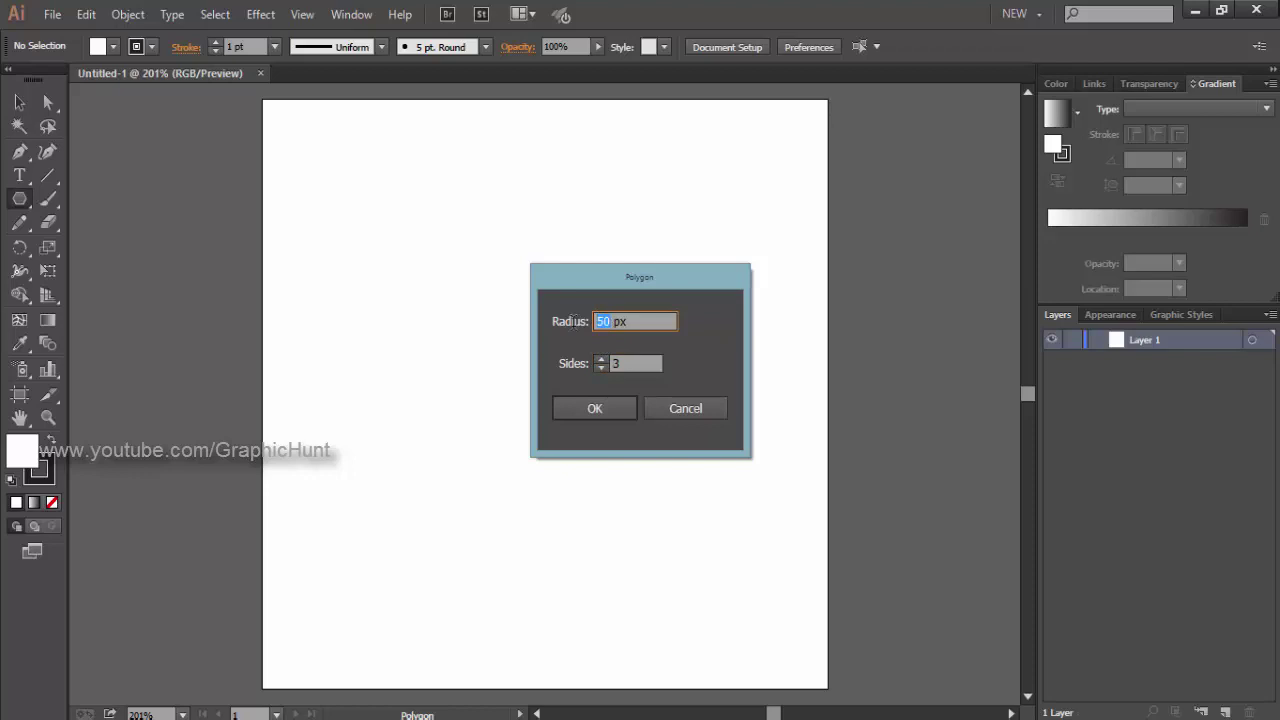
text(10)
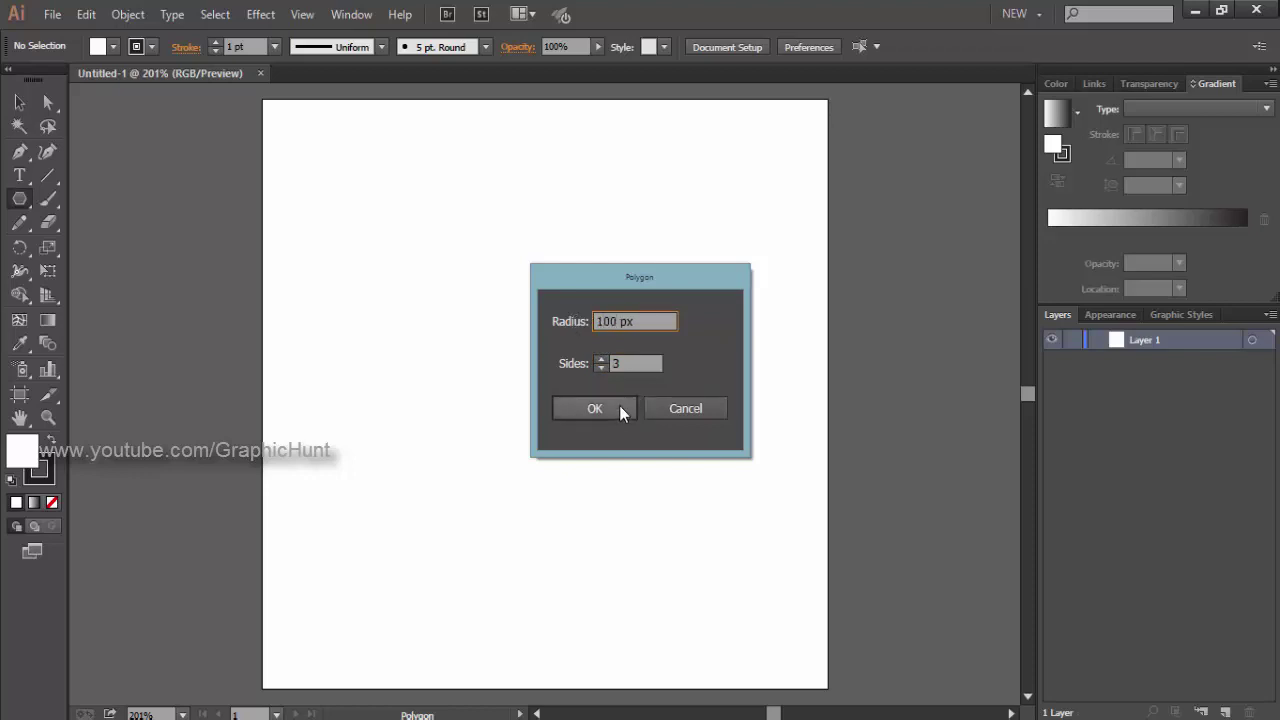
click(618, 411)
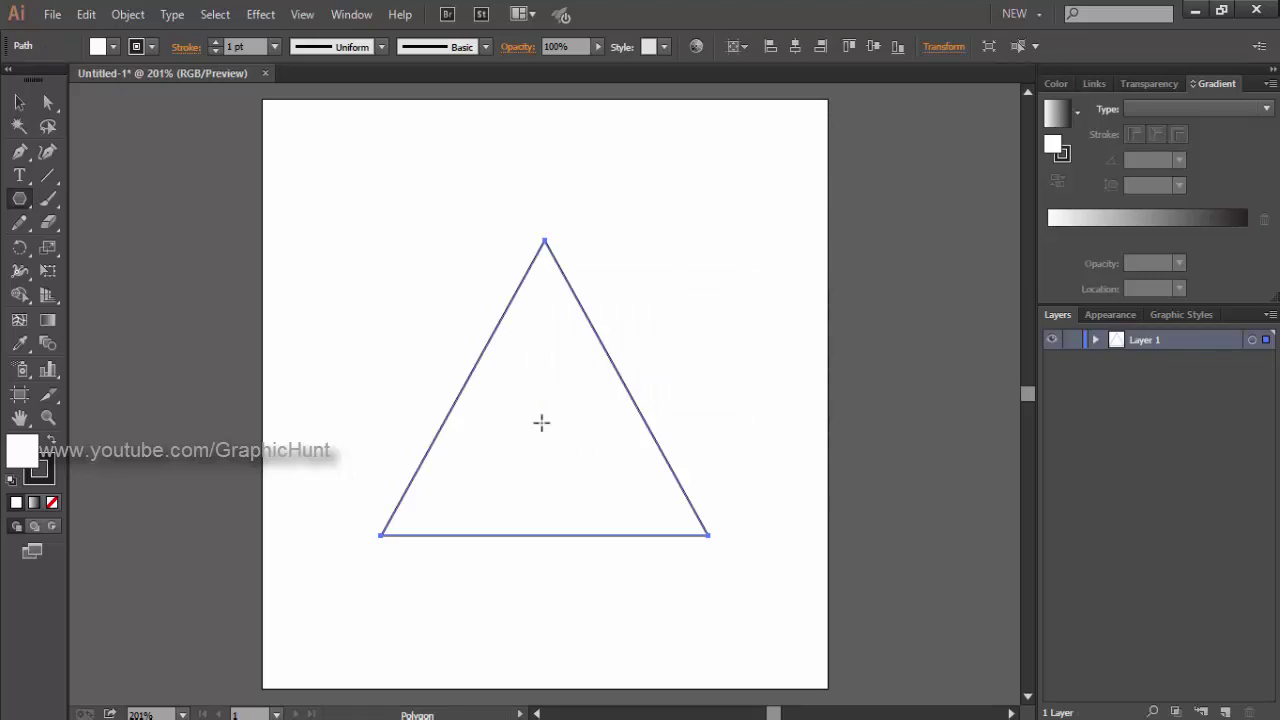
key(ctrl+shift+a)
drag(35, 200, 89, 250)
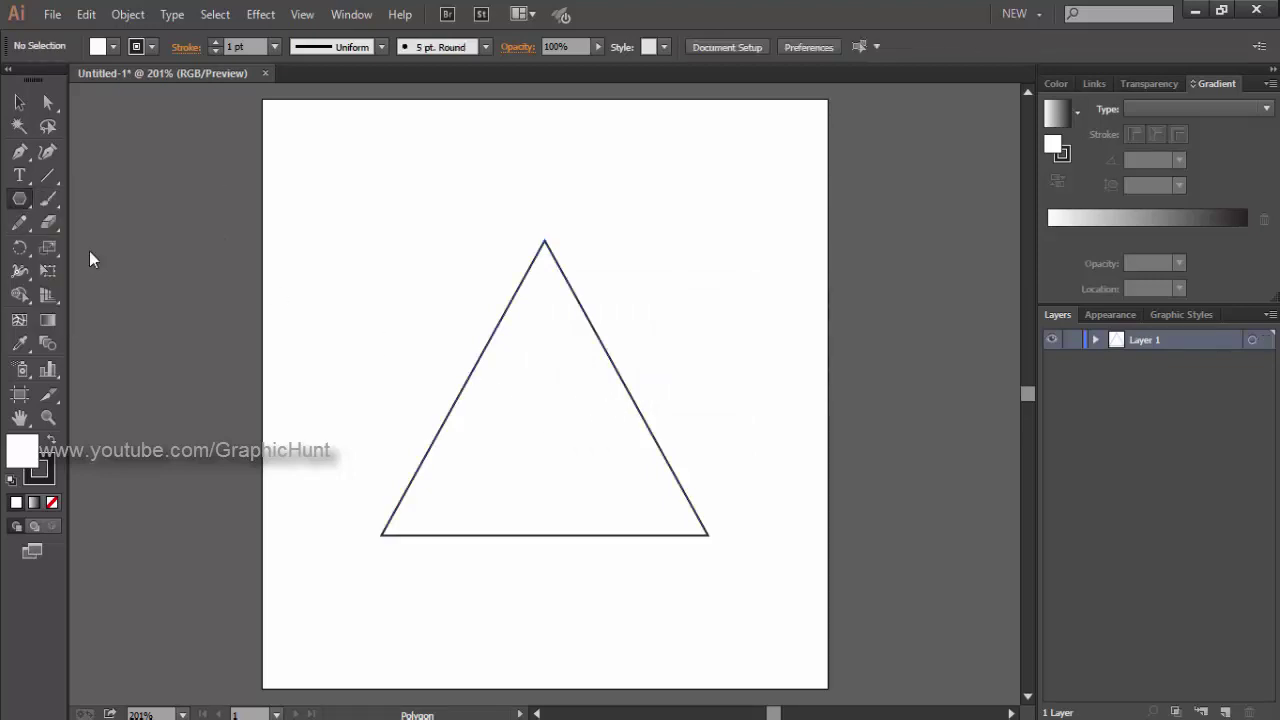
Create a 200 × 200 px circle with the Ellipse tool.
click(536, 436)
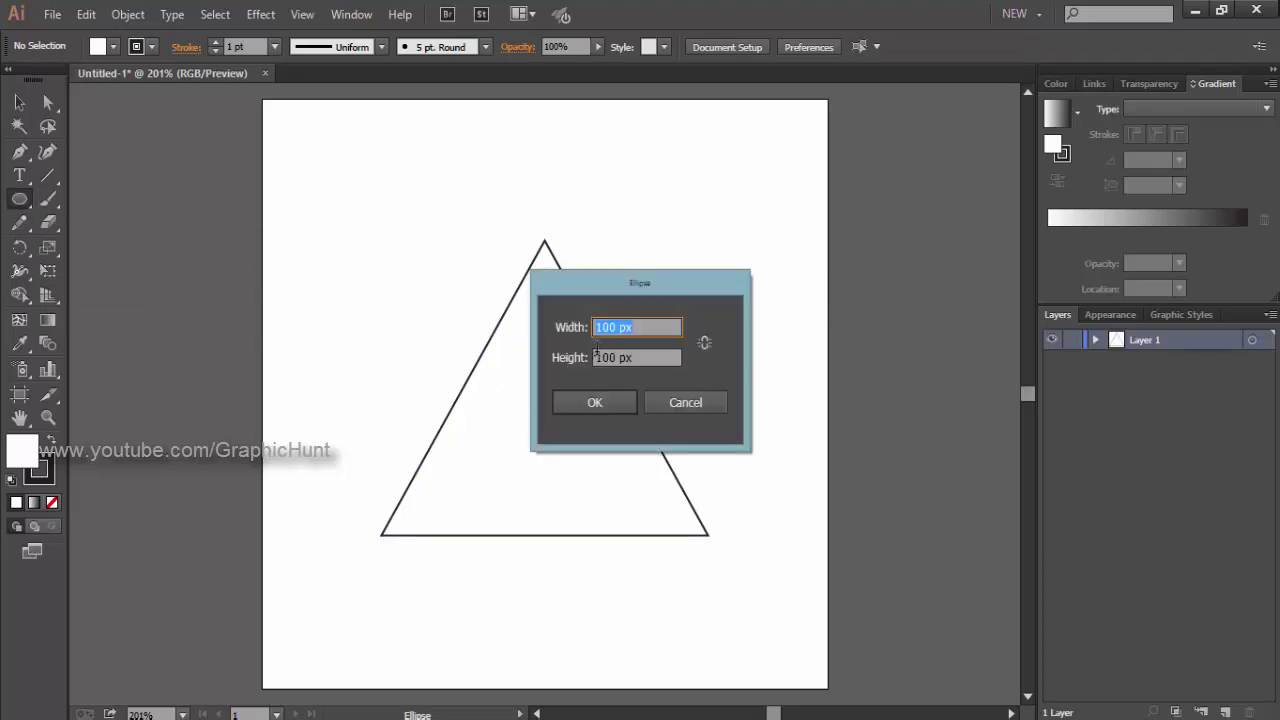
text(2)
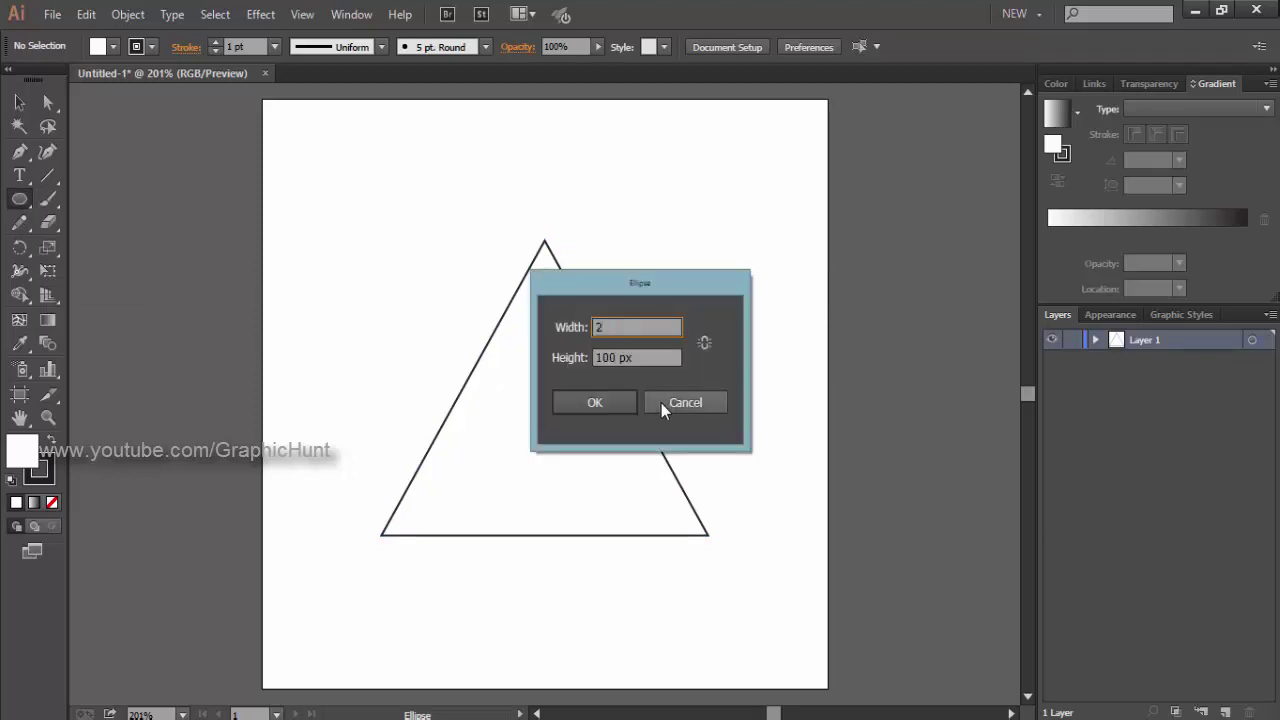
click(704, 342)
text(200)
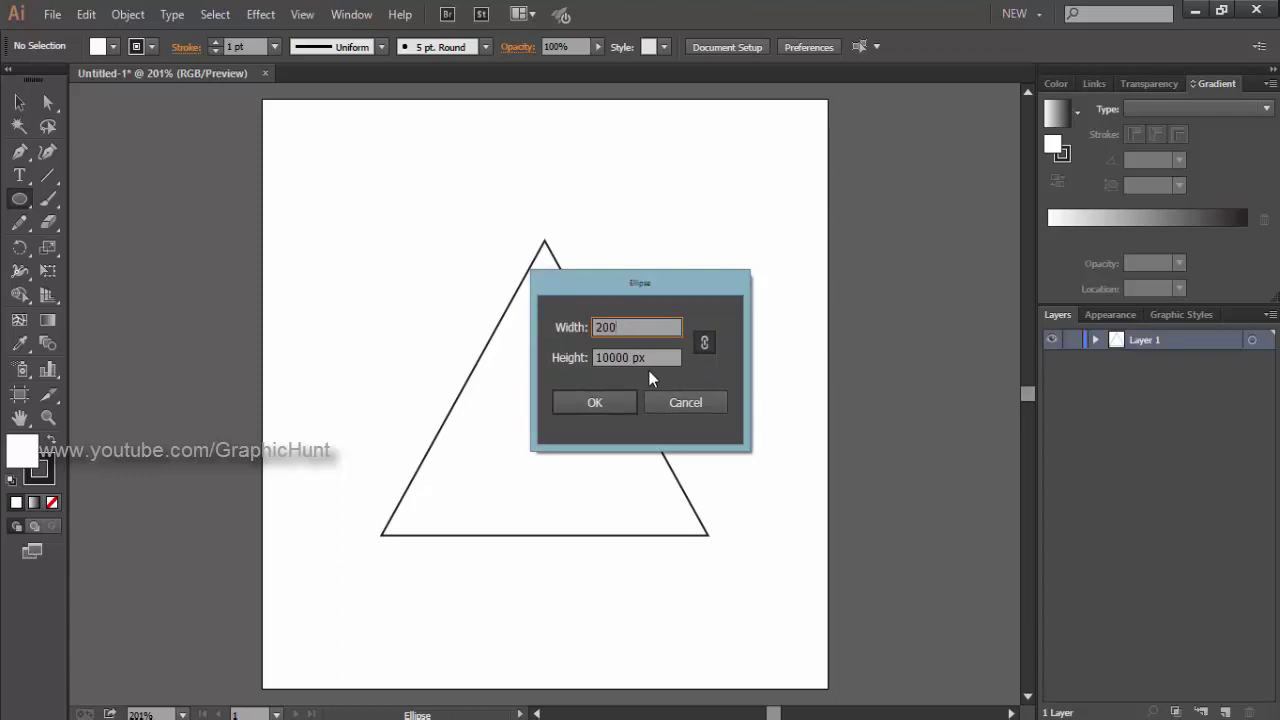
drag(651, 368, 408, 366)
text(200)
click(615, 407)
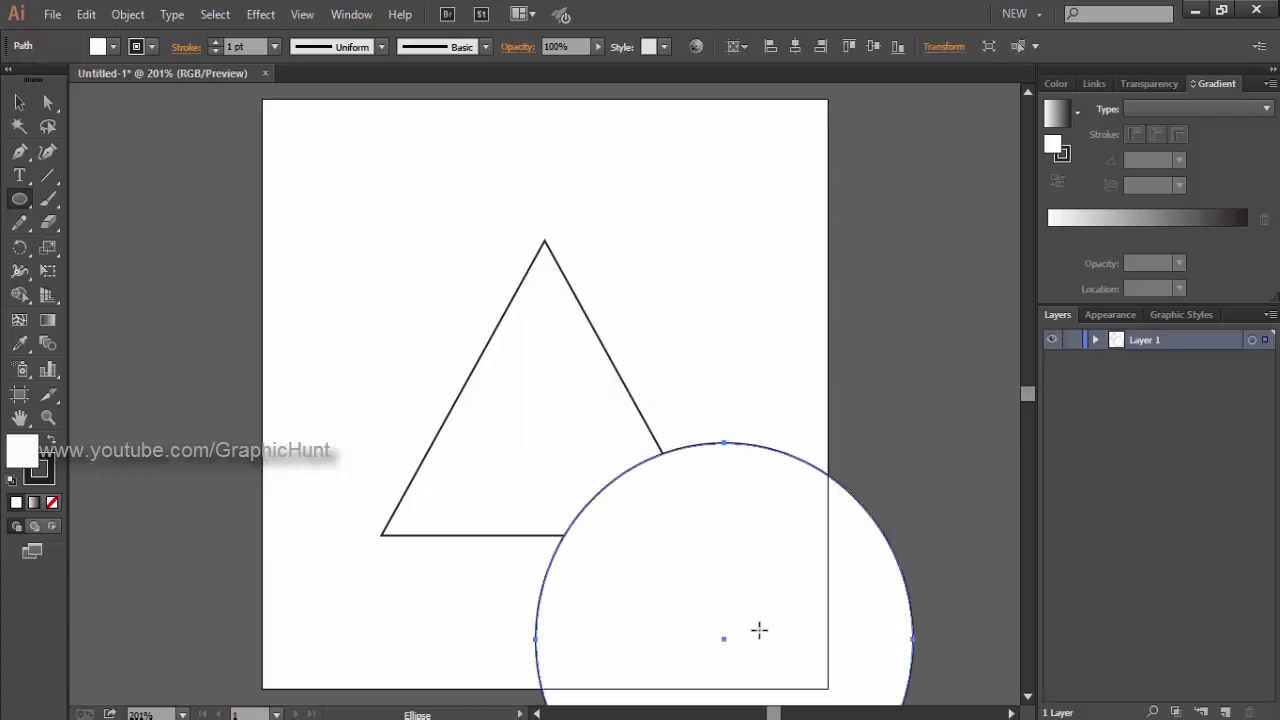
Move and nudge the circle so it sits centred under the triangle's apex.
drag(759, 629, 600, 615)
scroll(626, 486, down, 3)
mouse_move(626, 486)
mouse_down()
mouse_move(601, 537)
mouse_move(604, 474)
mouse_up()
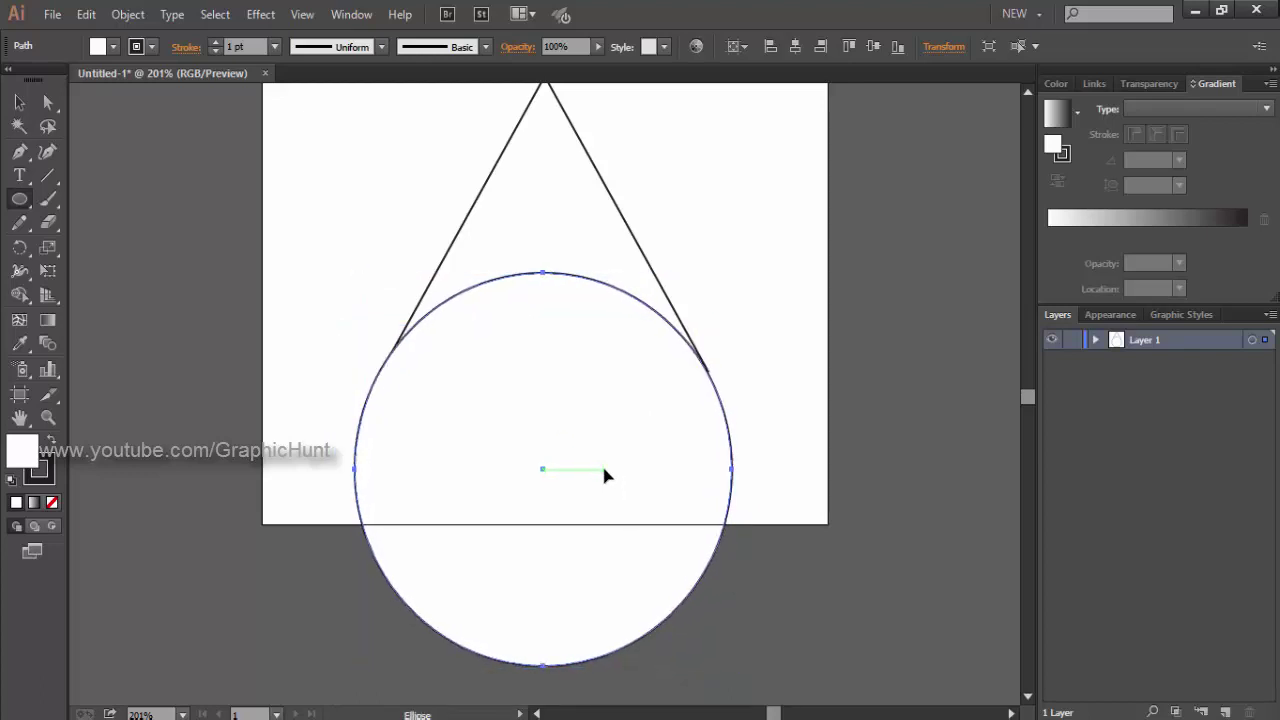
key(Right)
key(Left)
key(Right)
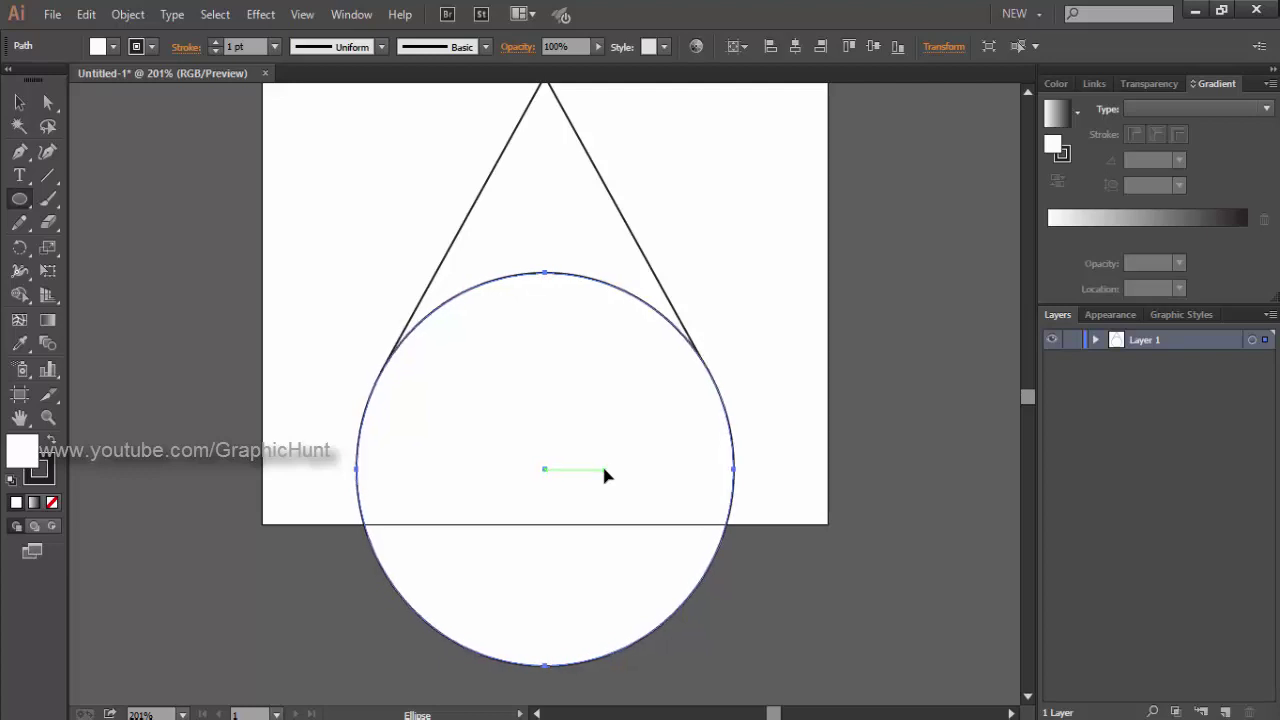
click(374, 171)
click(546, 217)
click(214, 178)
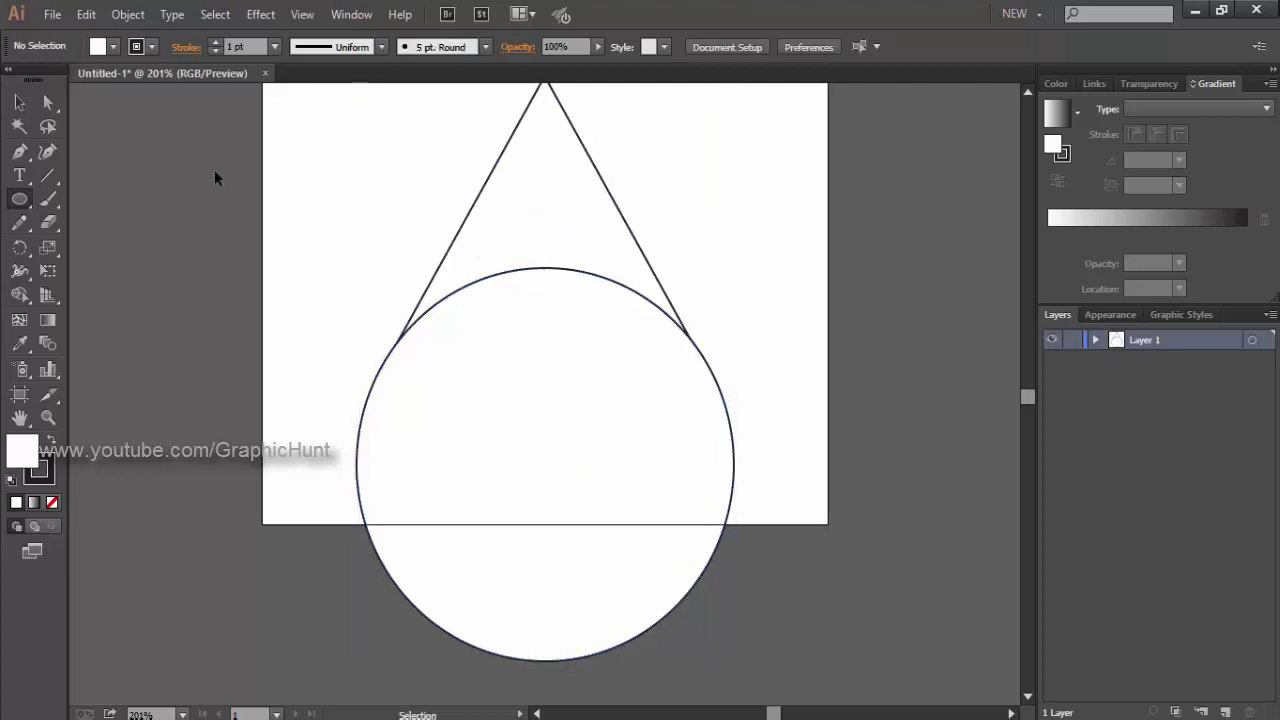
Subtract the circle from the triangle with Pathfinder Minus Front.
key(v)
drag(172, 132, 823, 653)
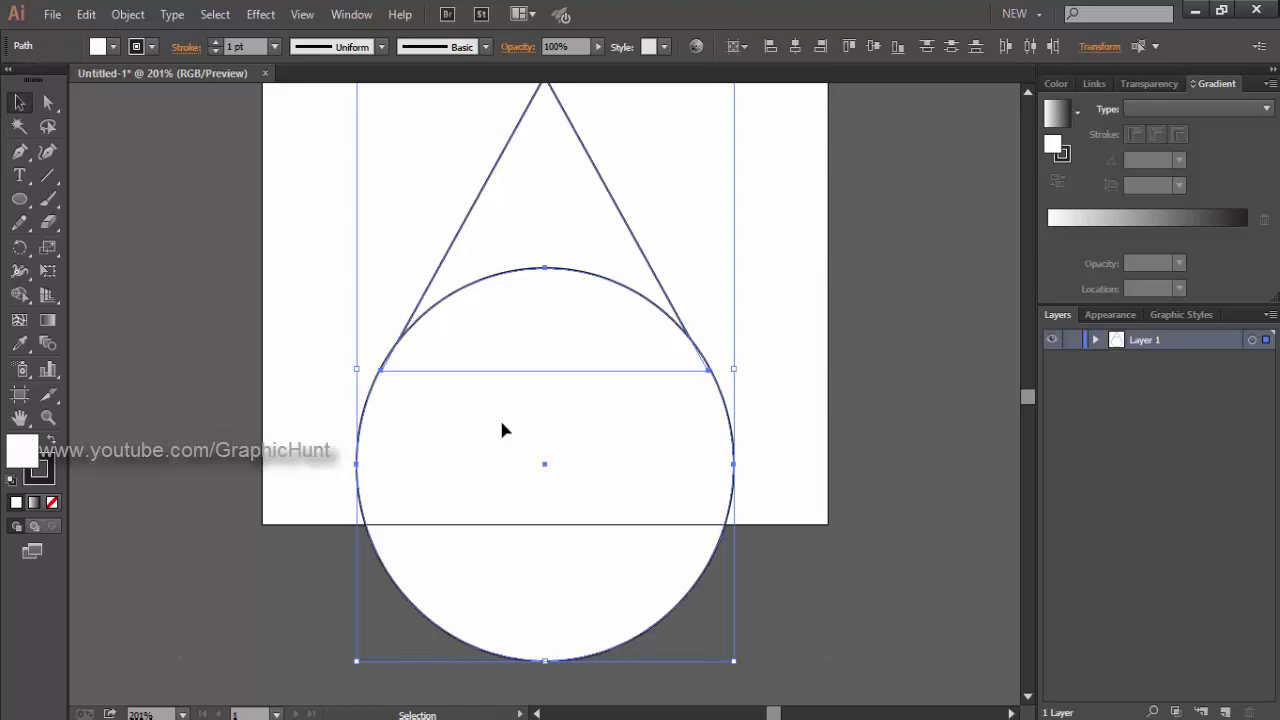
click(351, 14)
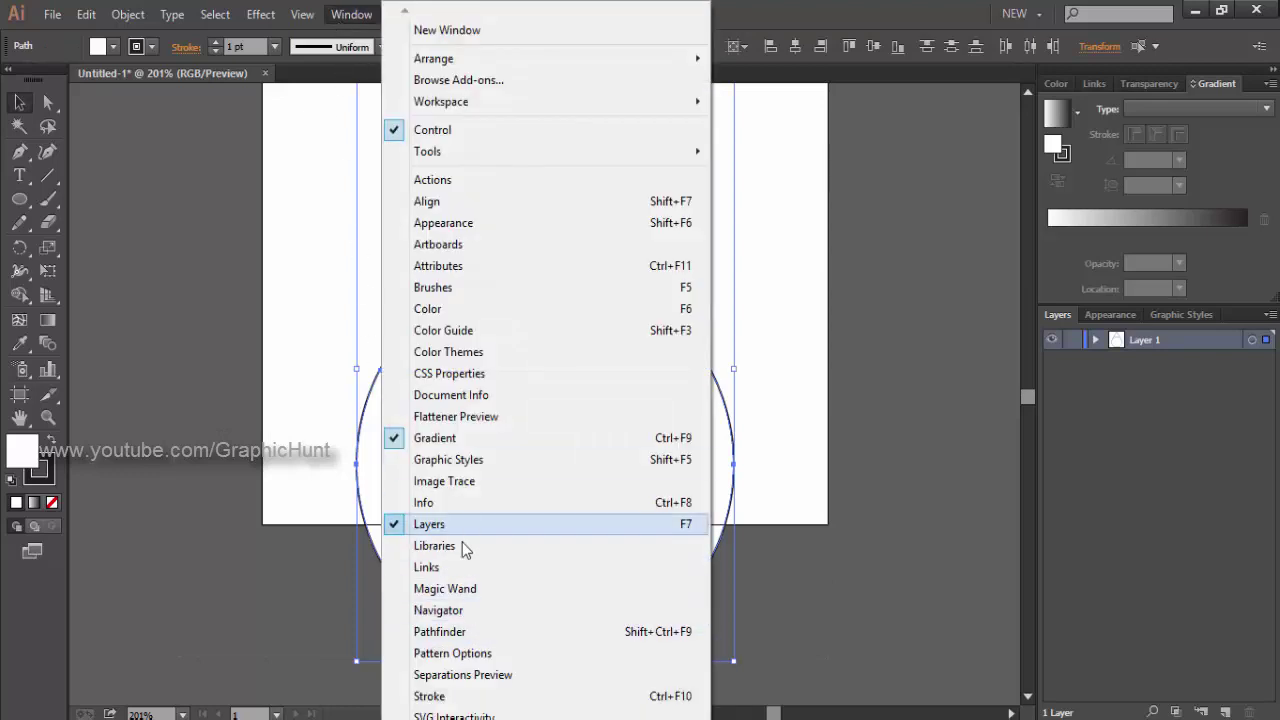
click(472, 632)
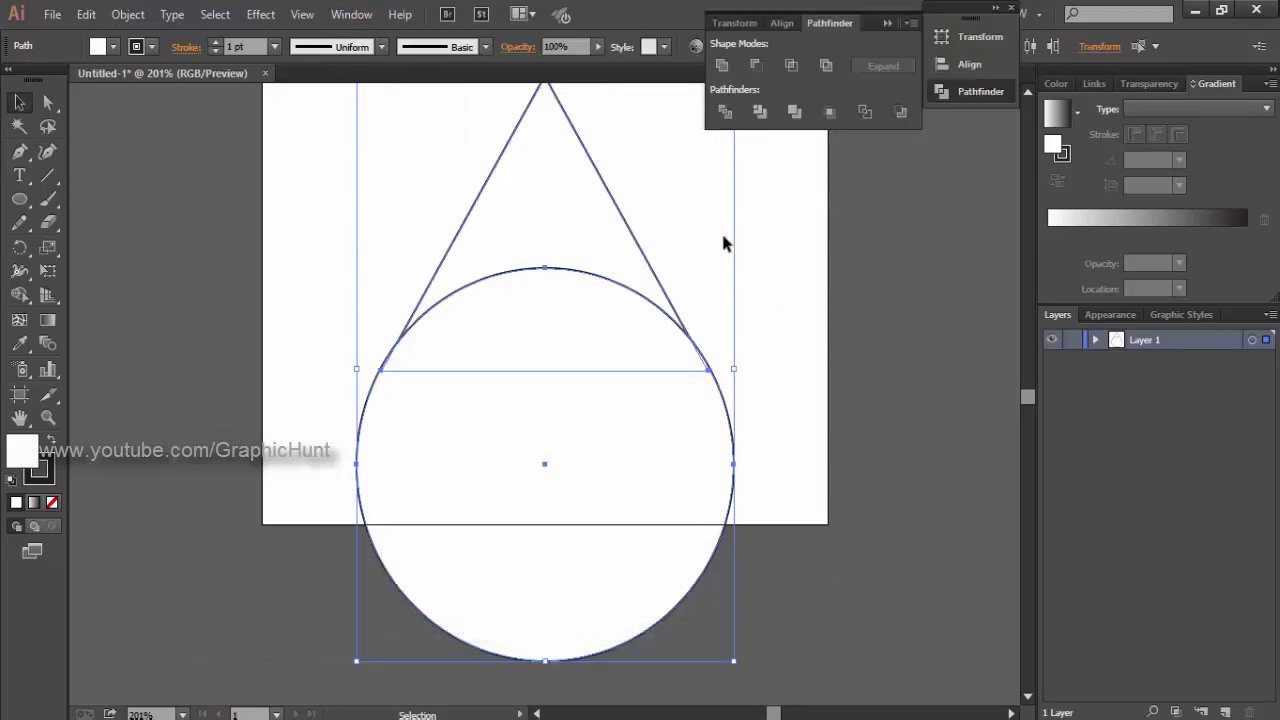
click(755, 64)
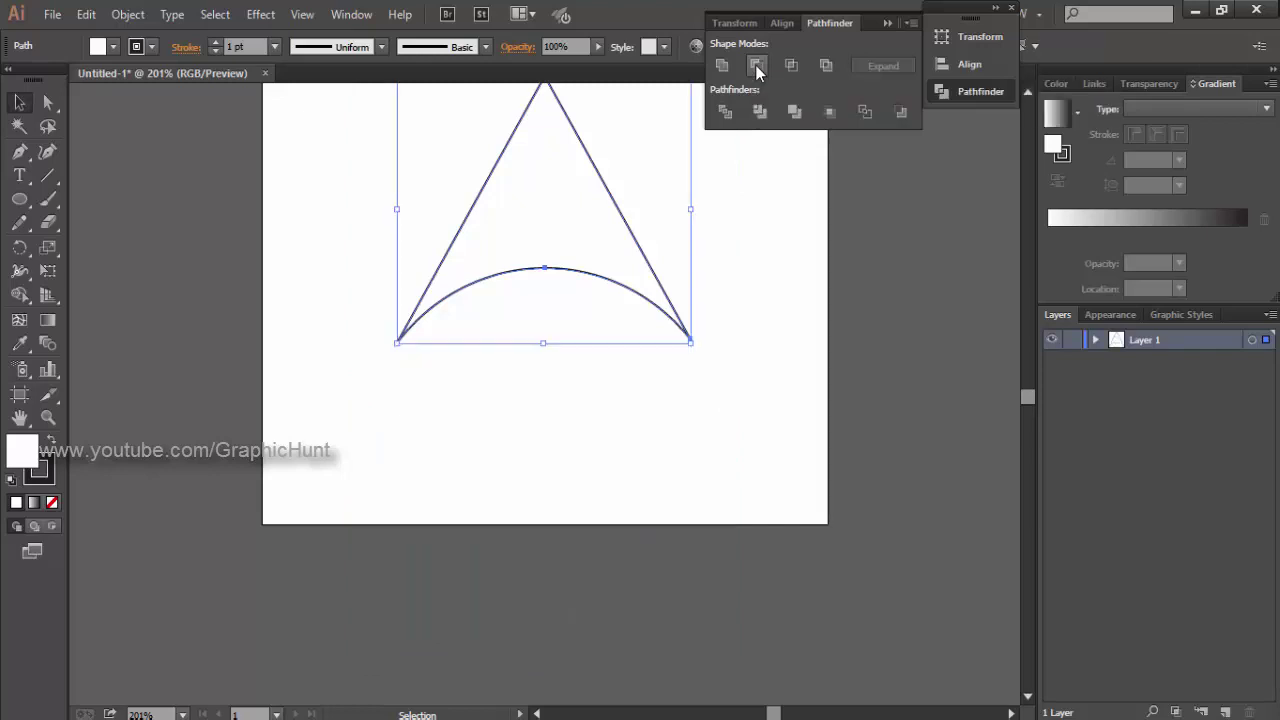
click(1093, 341)
click(651, 443)
Turn on rulers and place a horizontal guide at the arrowhead's base.
scroll(651, 443, up, 2)
scroll(417, 443, up, 2)
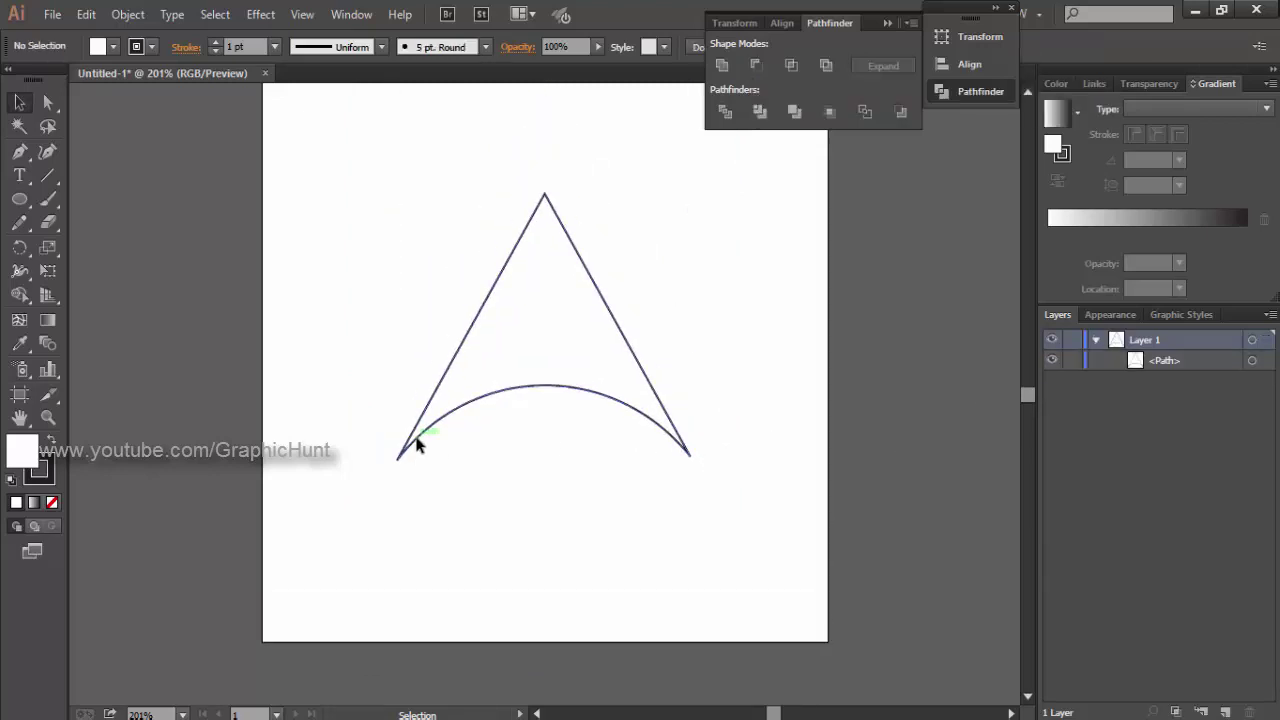
click(302, 14)
click(660, 424)
drag(527, 93, 656, 459)
Drag the arrowhead's right base corner anchor down onto the guide.
key(a)
click(688, 453)
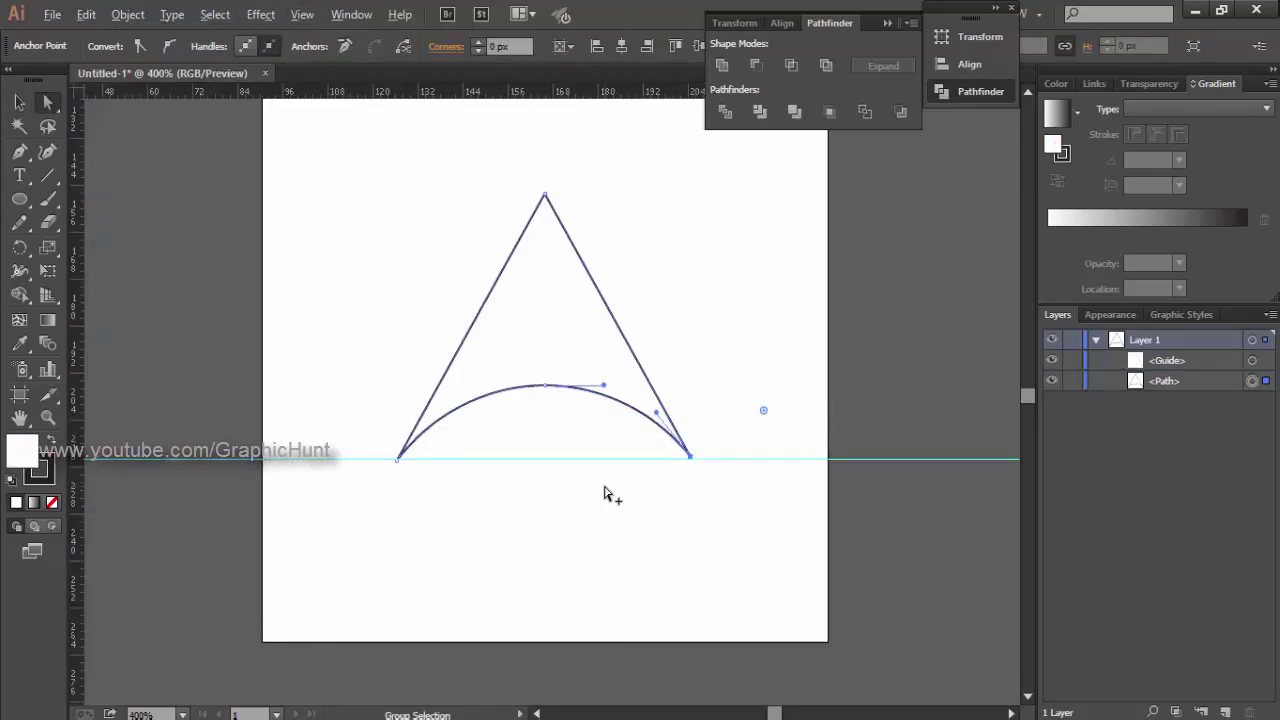
scroll(603, 494, up, 3)
drag(859, 390, 870, 411)
click(886, 486)
scroll(886, 486, down, 3)
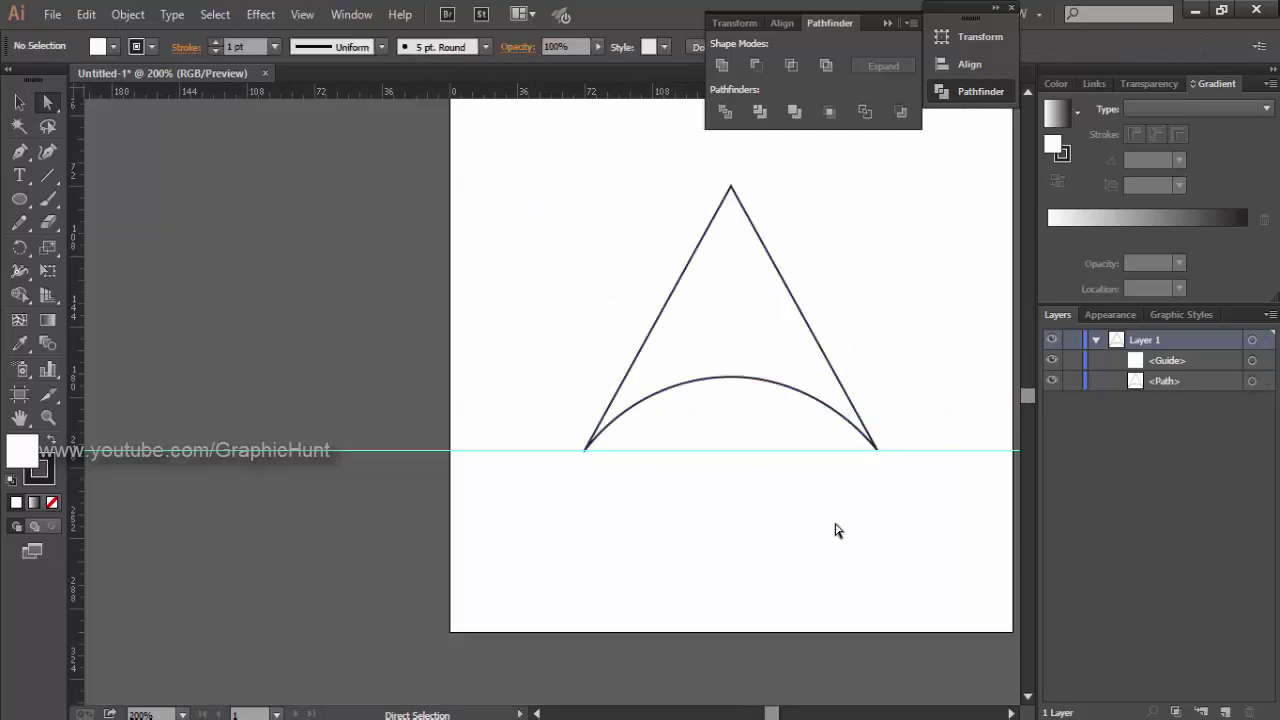
drag(837, 529, 705, 529)
Set the arrowhead's stroke to None and its fill to black.
click(618, 348)
key(ctrl+a)
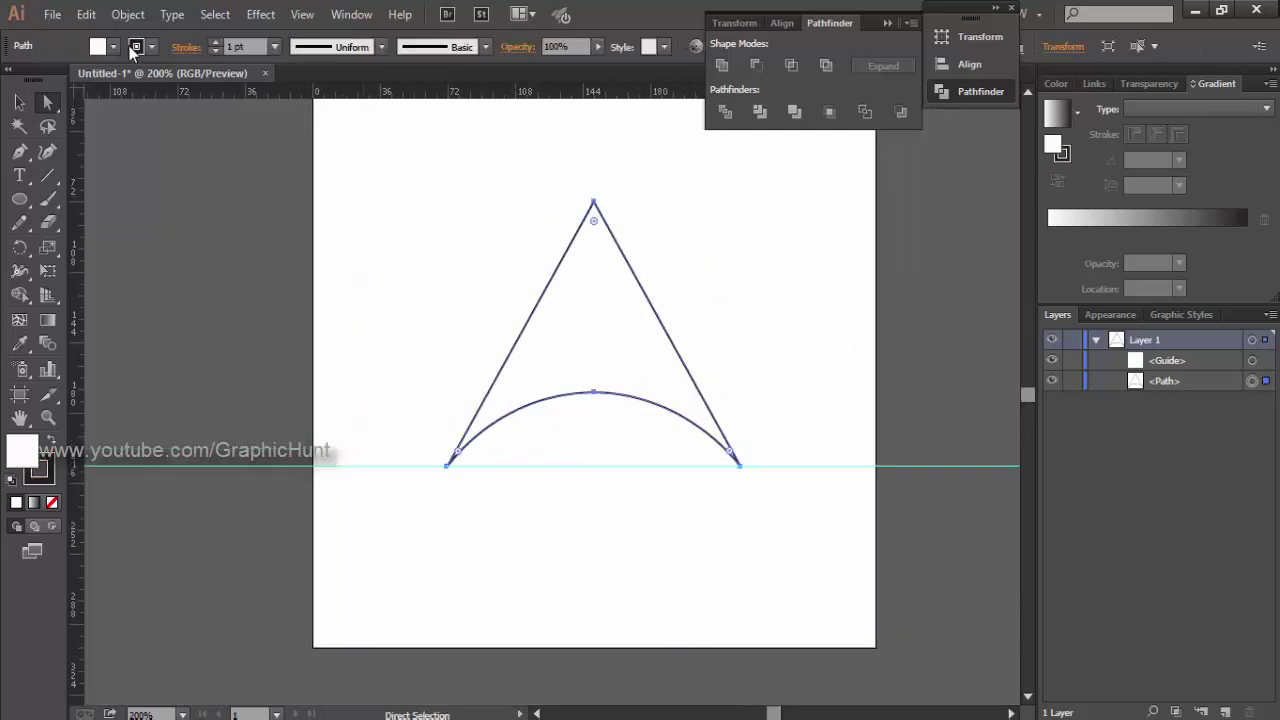
click(151, 46)
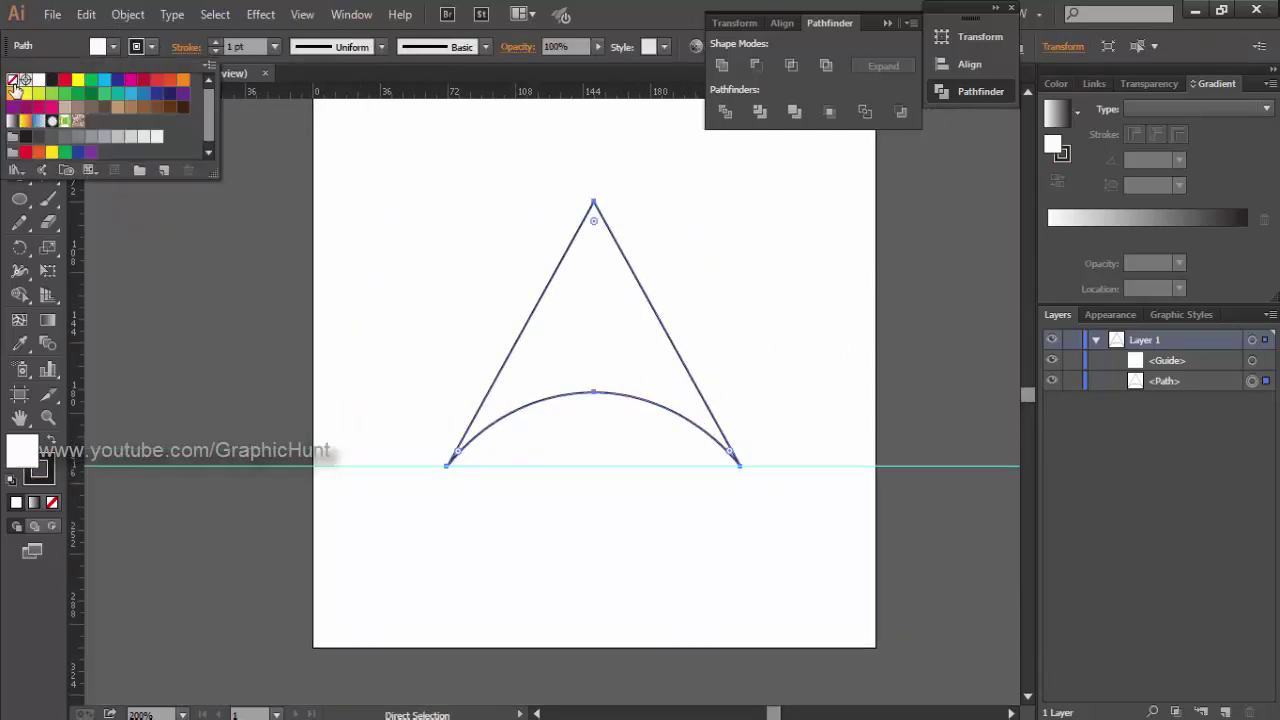
click(13, 80)
click(116, 47)
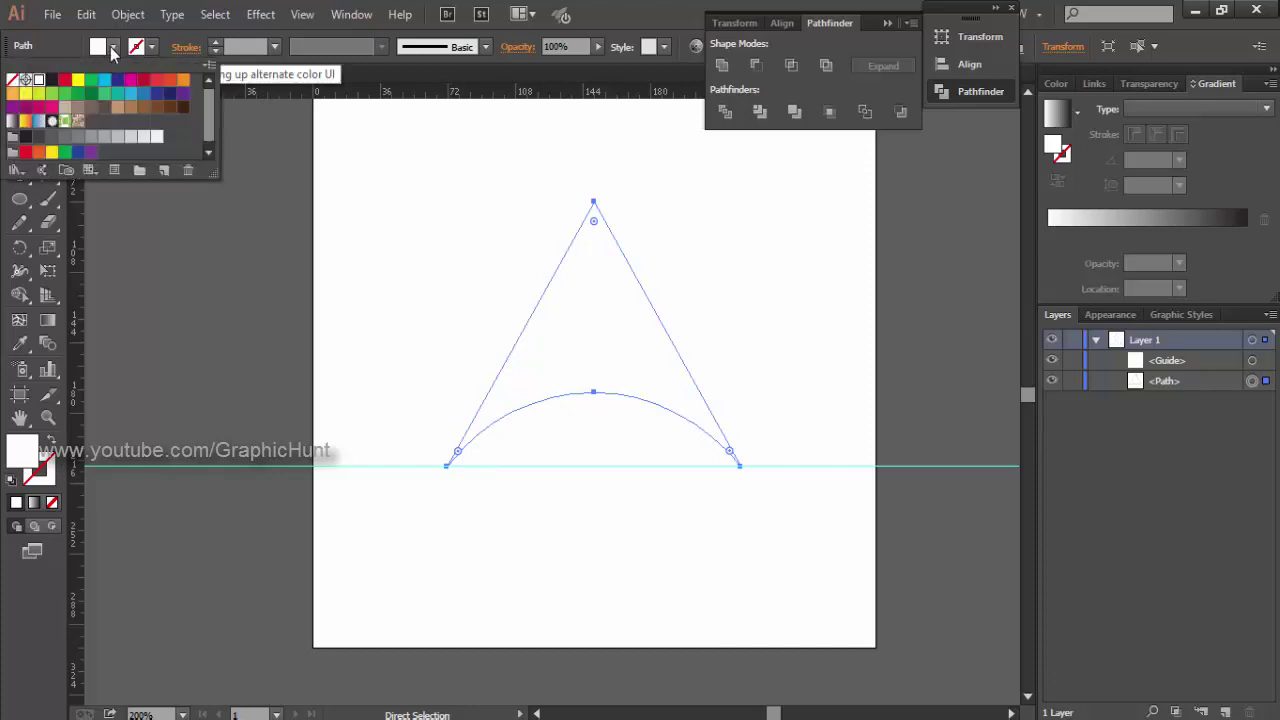
click(52, 79)
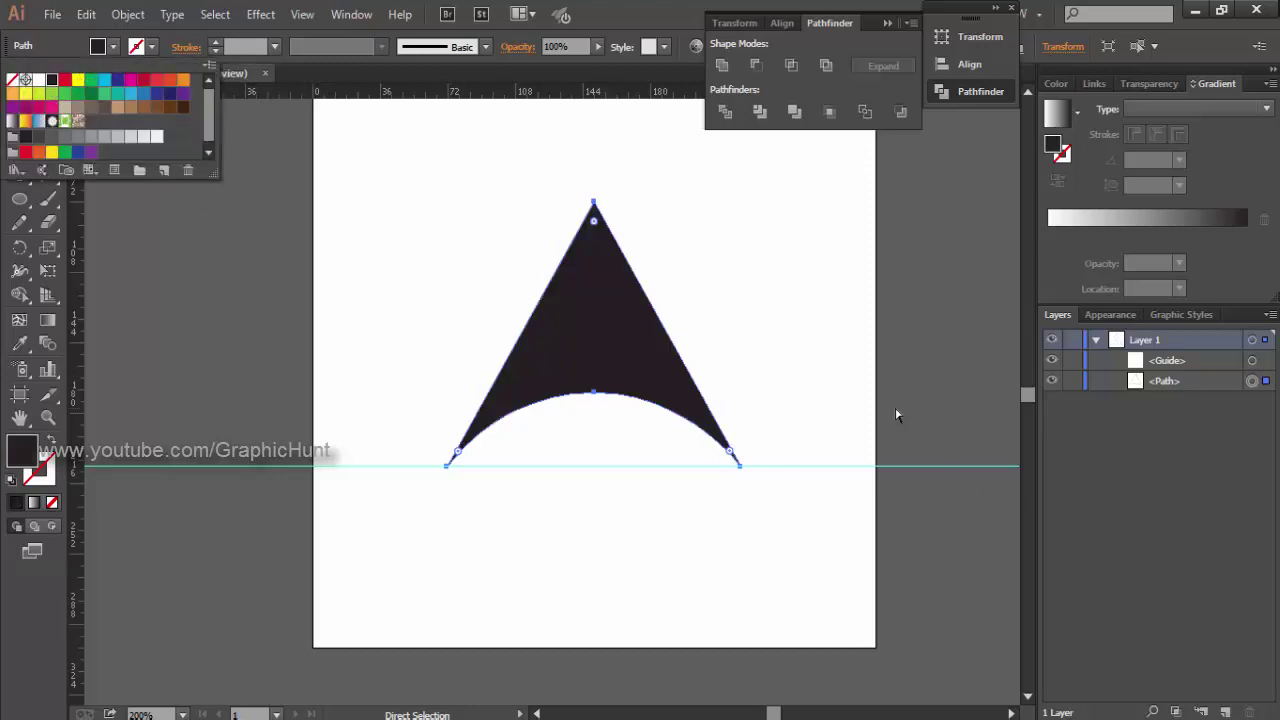
Apply a linear gradient fill and set its right stop to deep blue.
click(1160, 234)
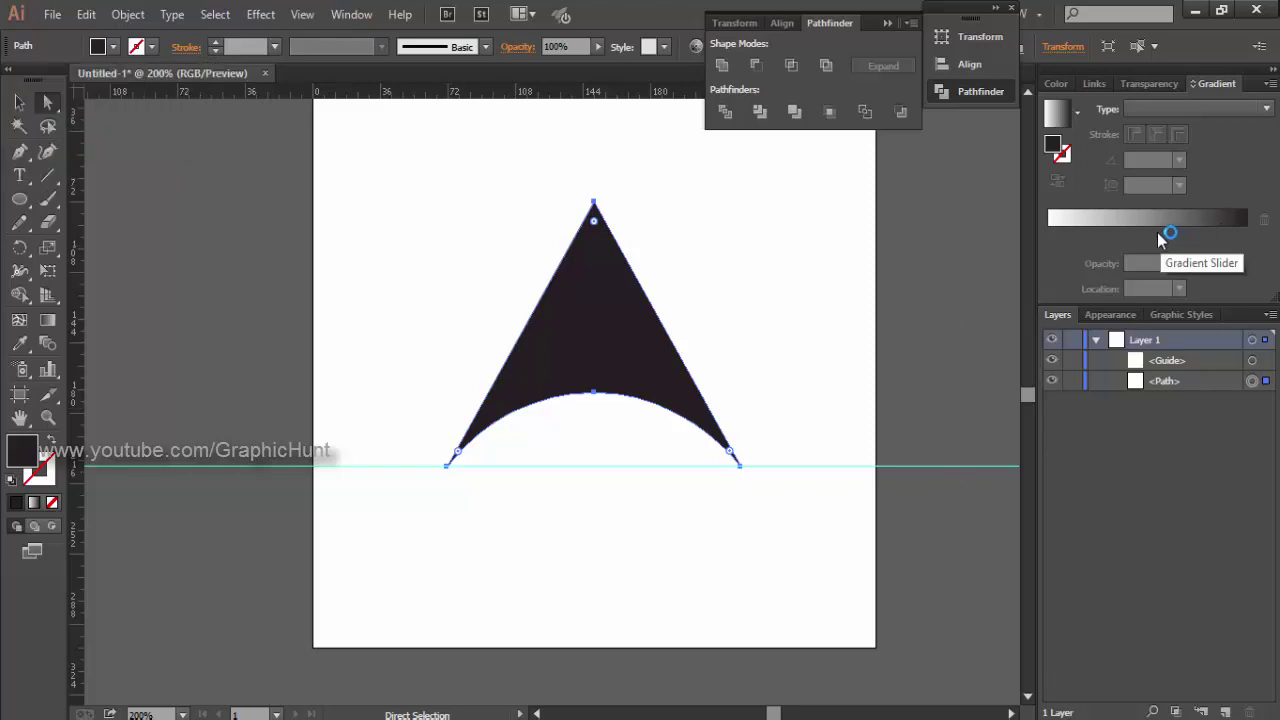
double_click(1246, 237)
click(1247, 240)
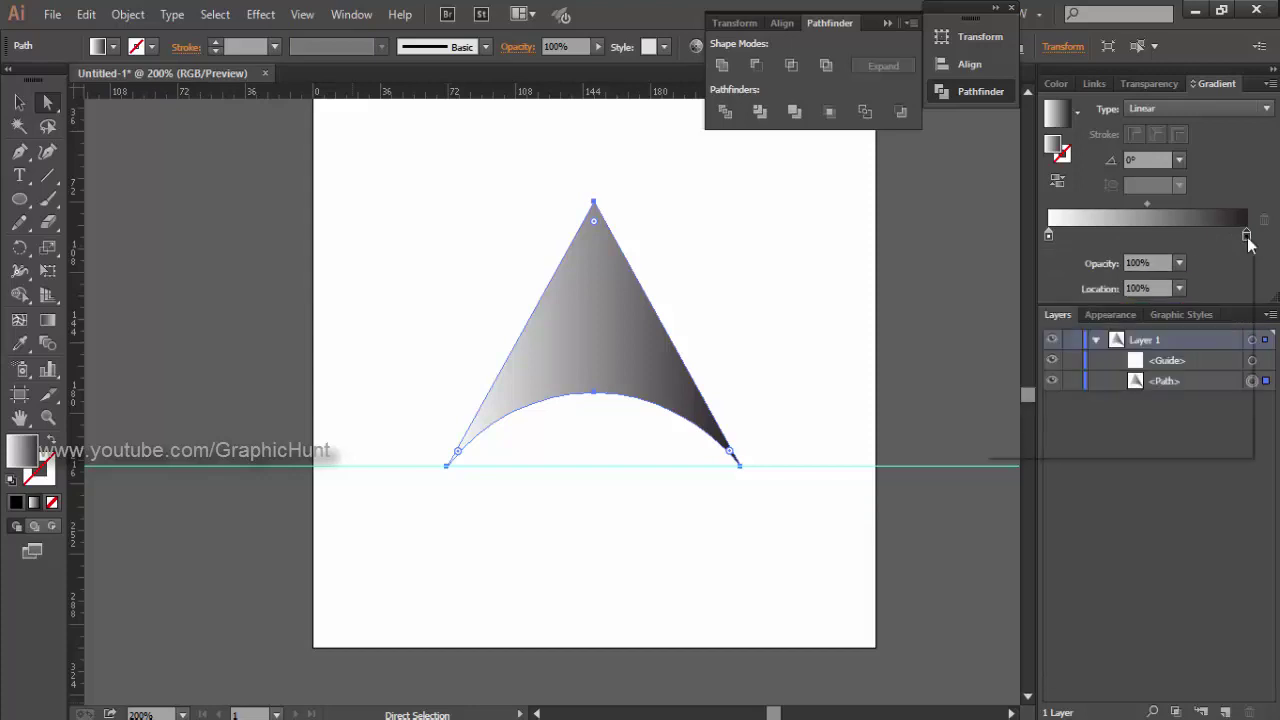
double_click(1246, 237)
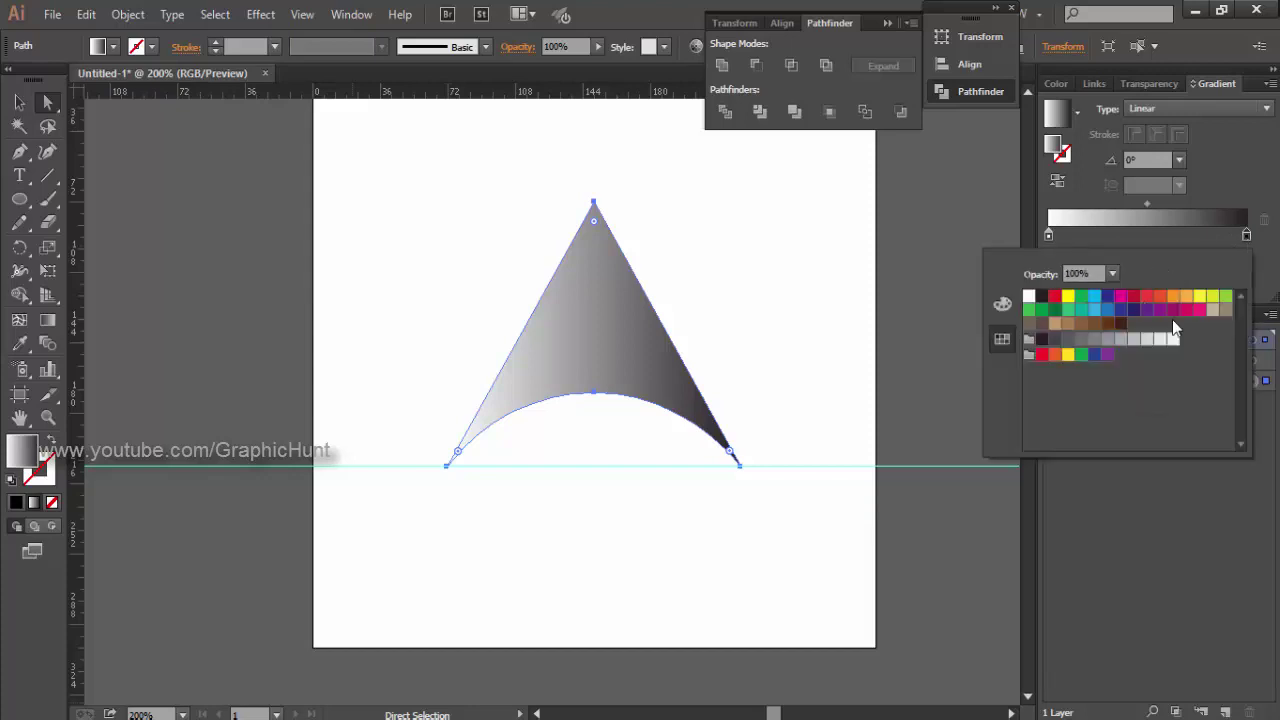
click(1133, 310)
click(1002, 304)
click(1168, 430)
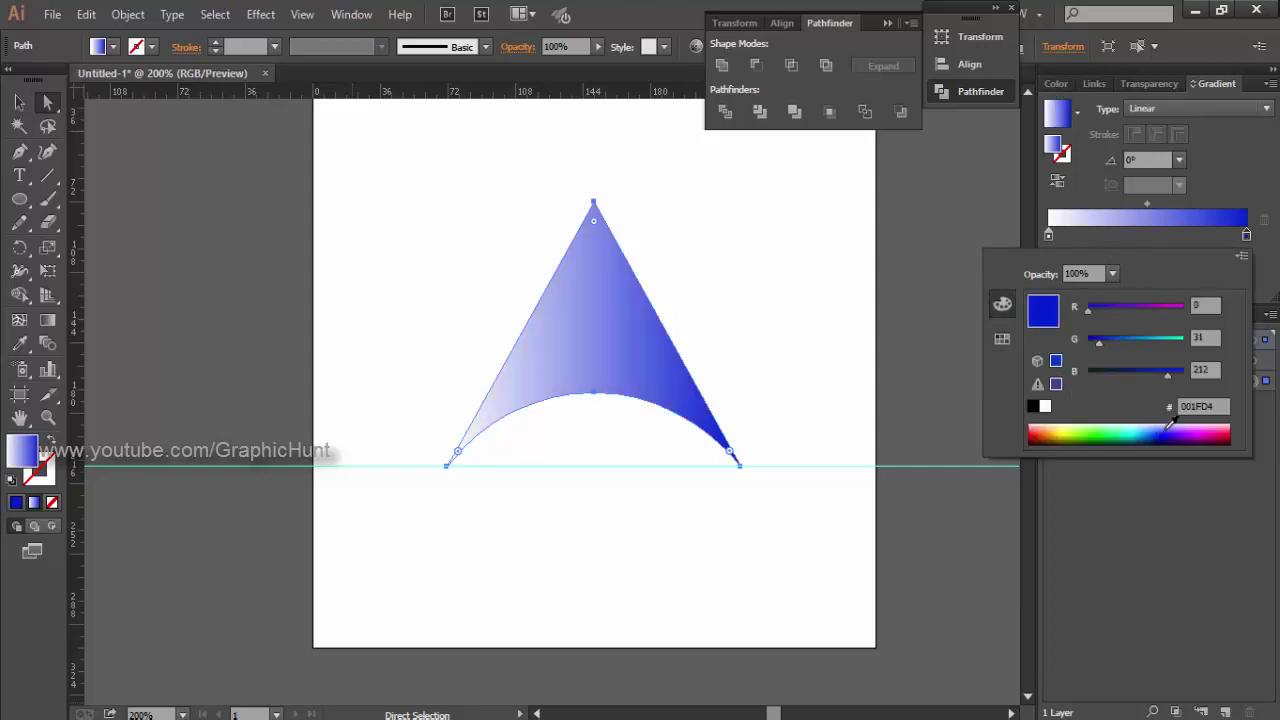
click(1166, 429)
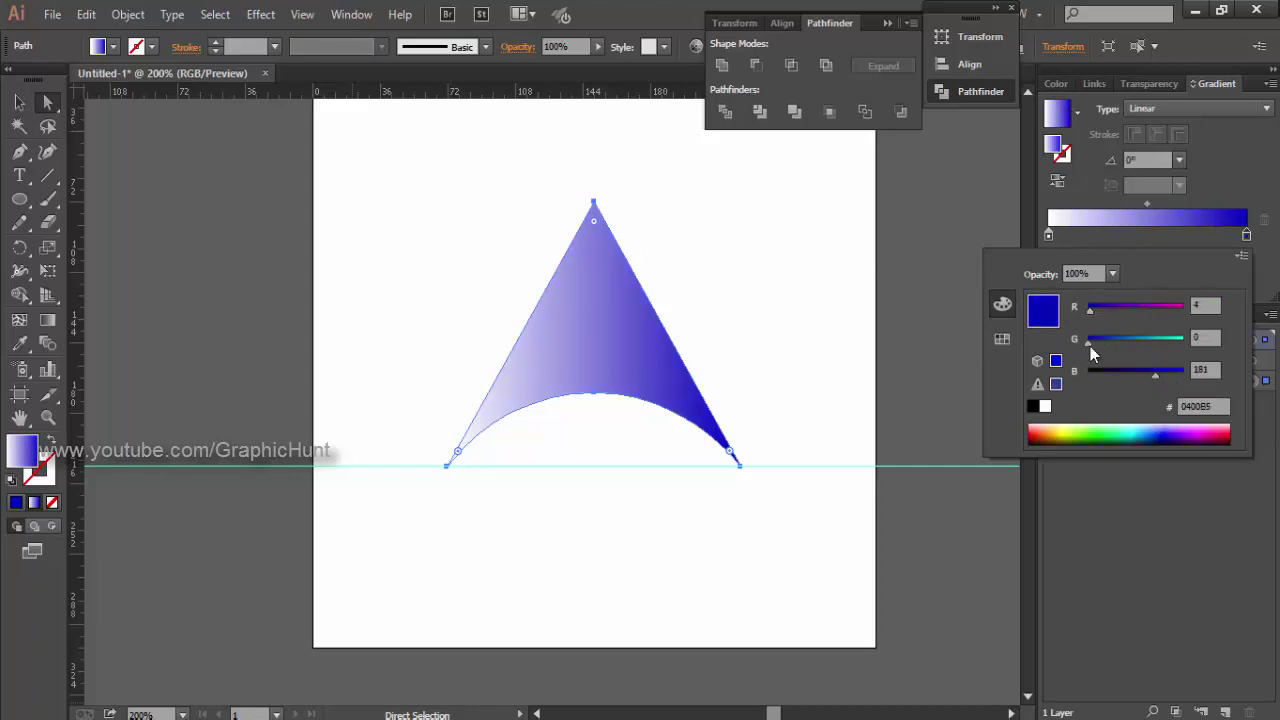
Set the gradient's left stop to cyan, brightened to 00FFFF via RGB sliders.
click(1046, 235)
double_click(1046, 235)
click(1093, 300)
click(1002, 304)
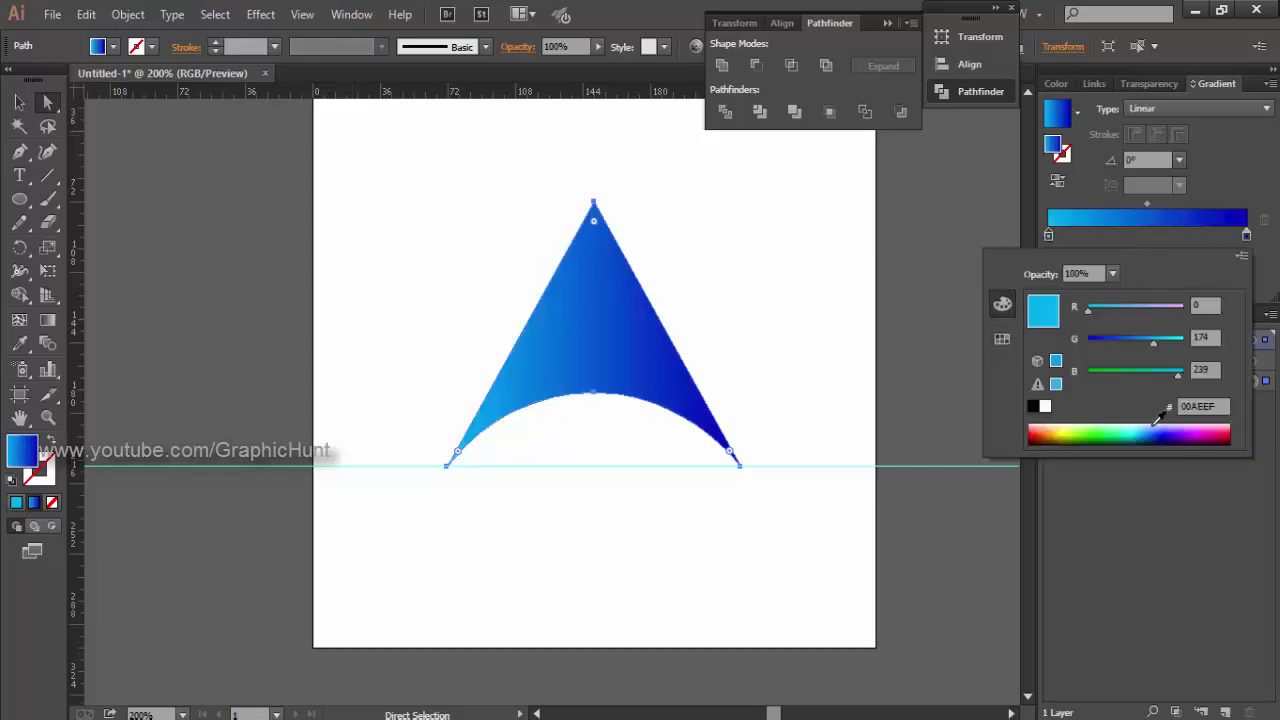
drag(1153, 340, 1182, 345)
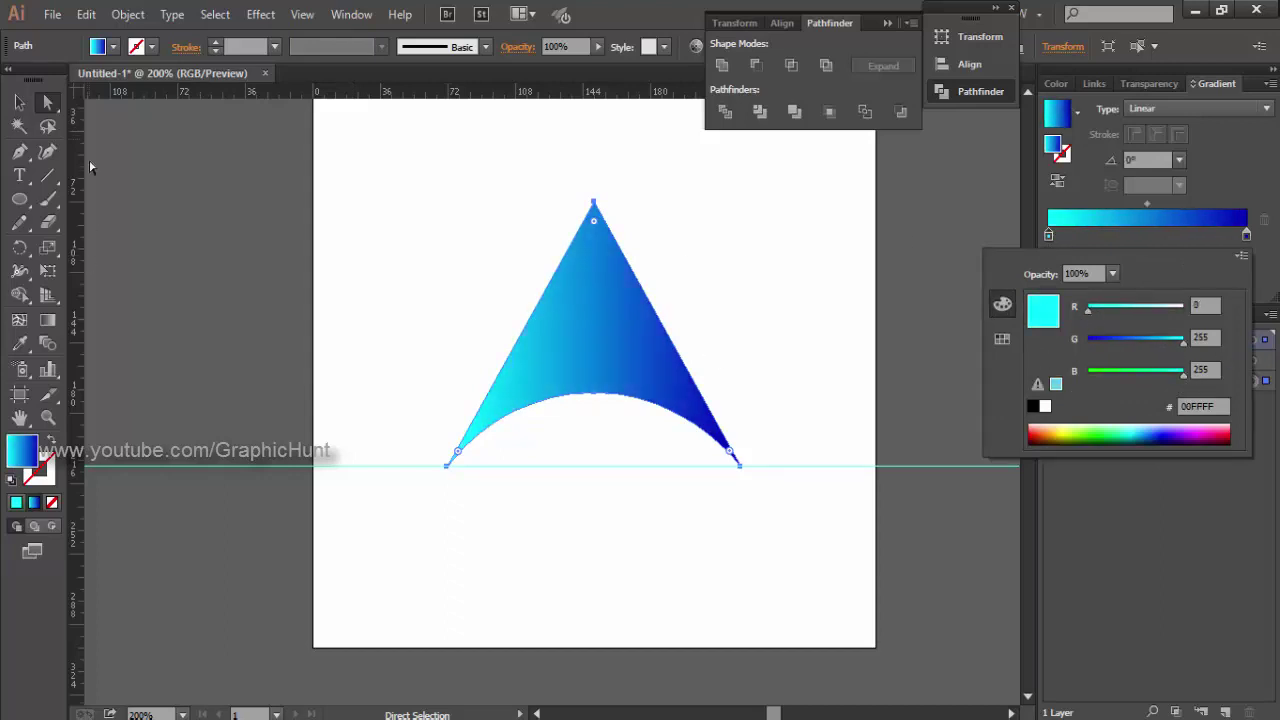
drag(313, 433, 652, 568)
Nudge the arrowhead's bottom corners and curved base downward.
key(Down)
key(Down)
key(Down)
key(Down)
key(Down)
key(Down)
key(Down)
key(Down)
key(Down)
key(Down)
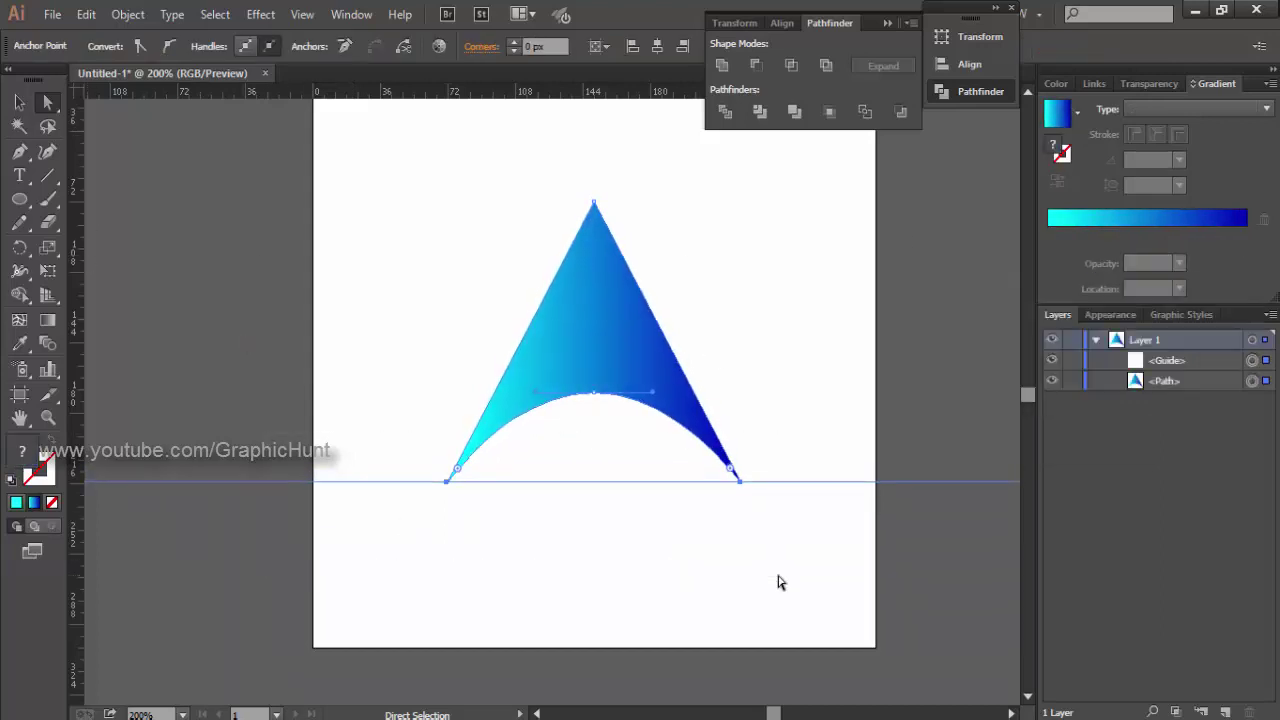
click(573, 382)
key(Down)
key(Down)
key(Down)
key(Down)
key(Down)
key(Down)
key(Down)
key(Down)
key(Down)
key(Down)
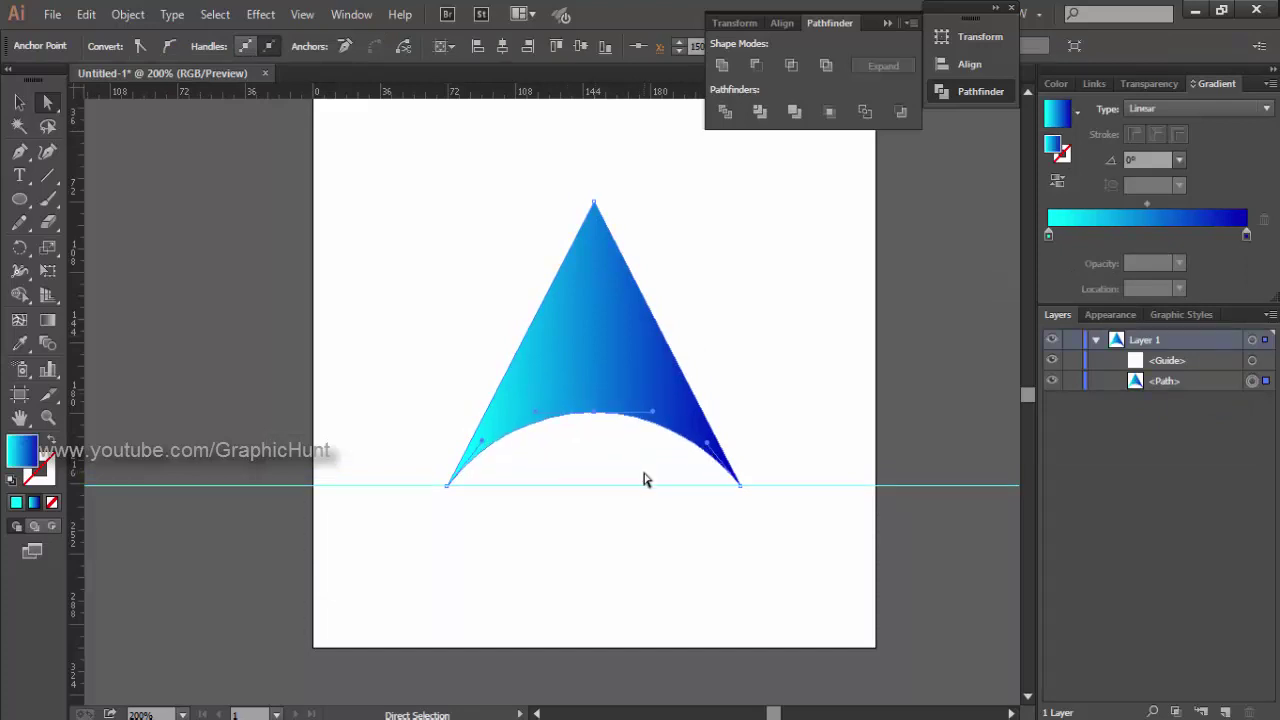
click(937, 413)
Raise the apex point and lower the two bottom corners further.
drag(509, 186, 651, 247)
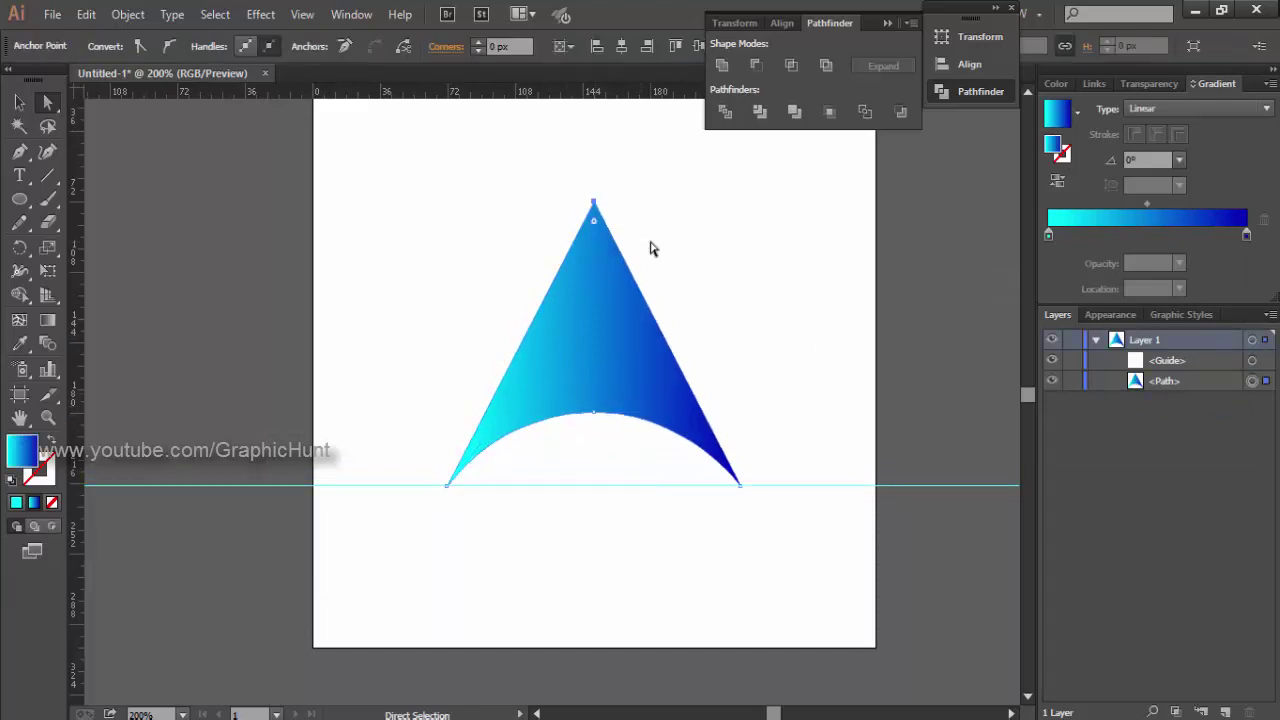
key(shift+Up)
drag(389, 420, 789, 546)
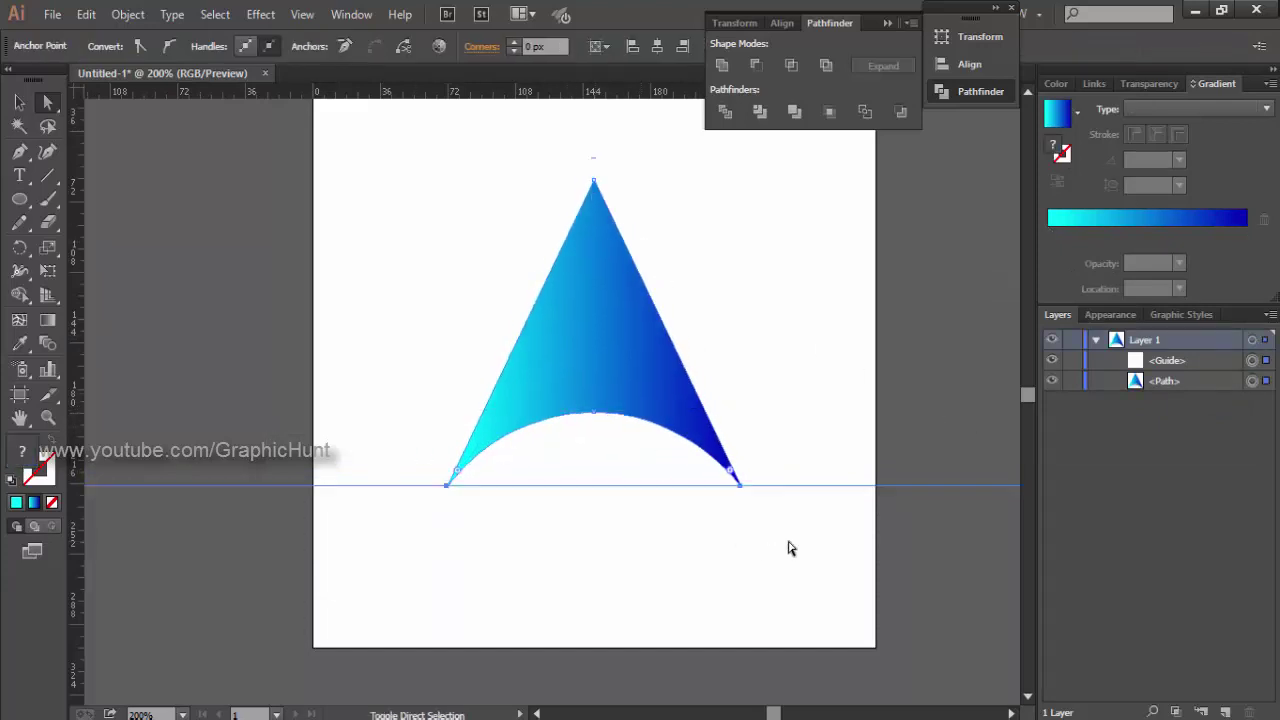
key(shift+Down)
key(shift+Down)
click(846, 403)
scroll(830, 372, up, 1)
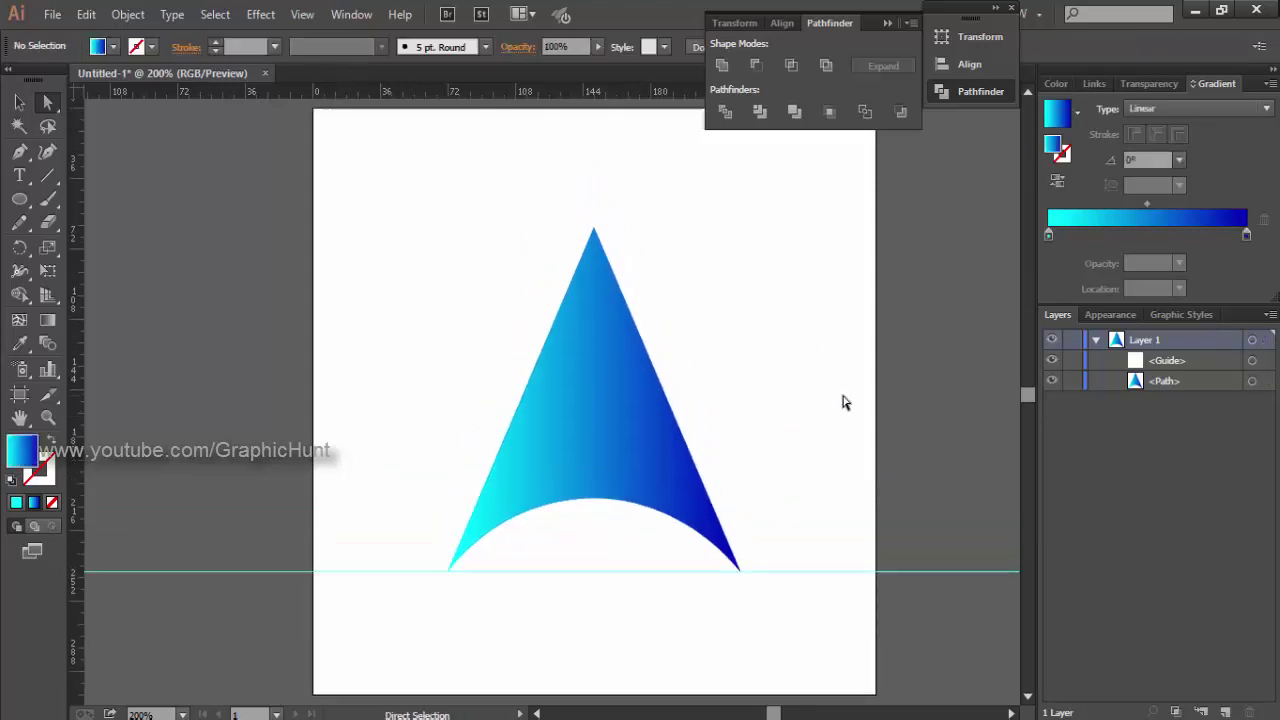
click(48, 176)
alt+click(48, 177)
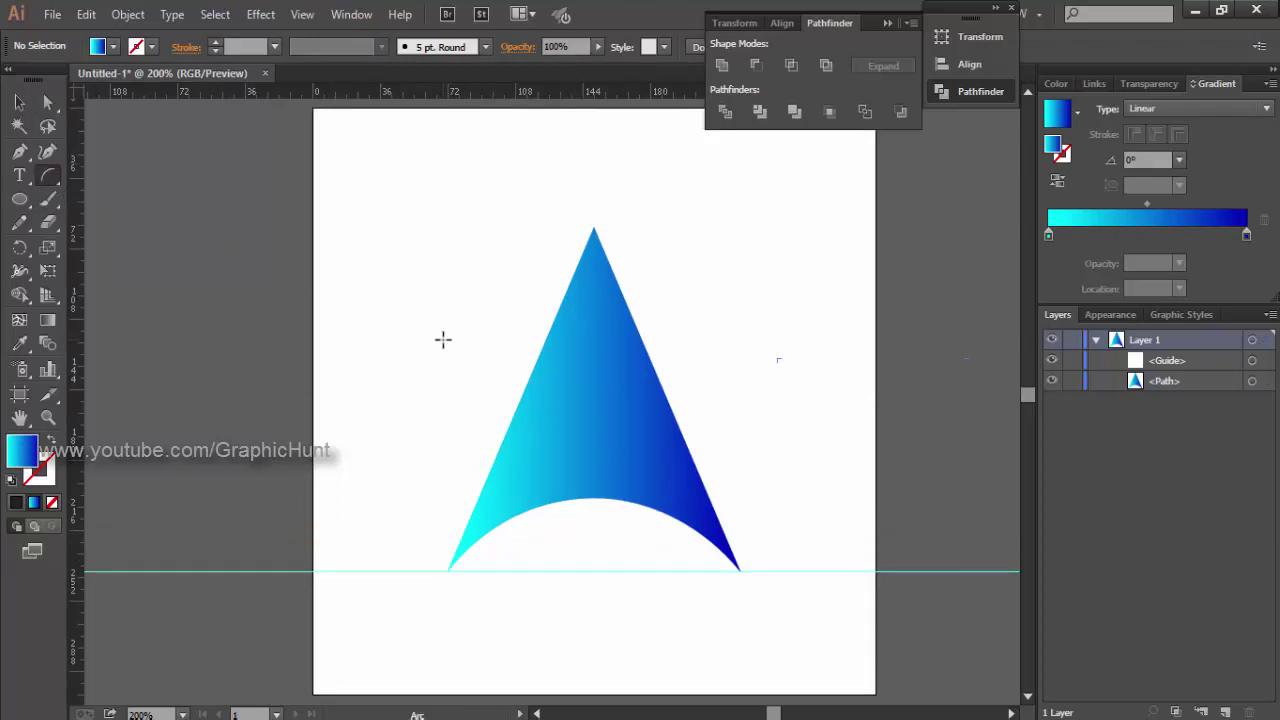
Create an Open-type arc with the Arc tool and move it onto the arrowhead's right side.
click(720, 411)
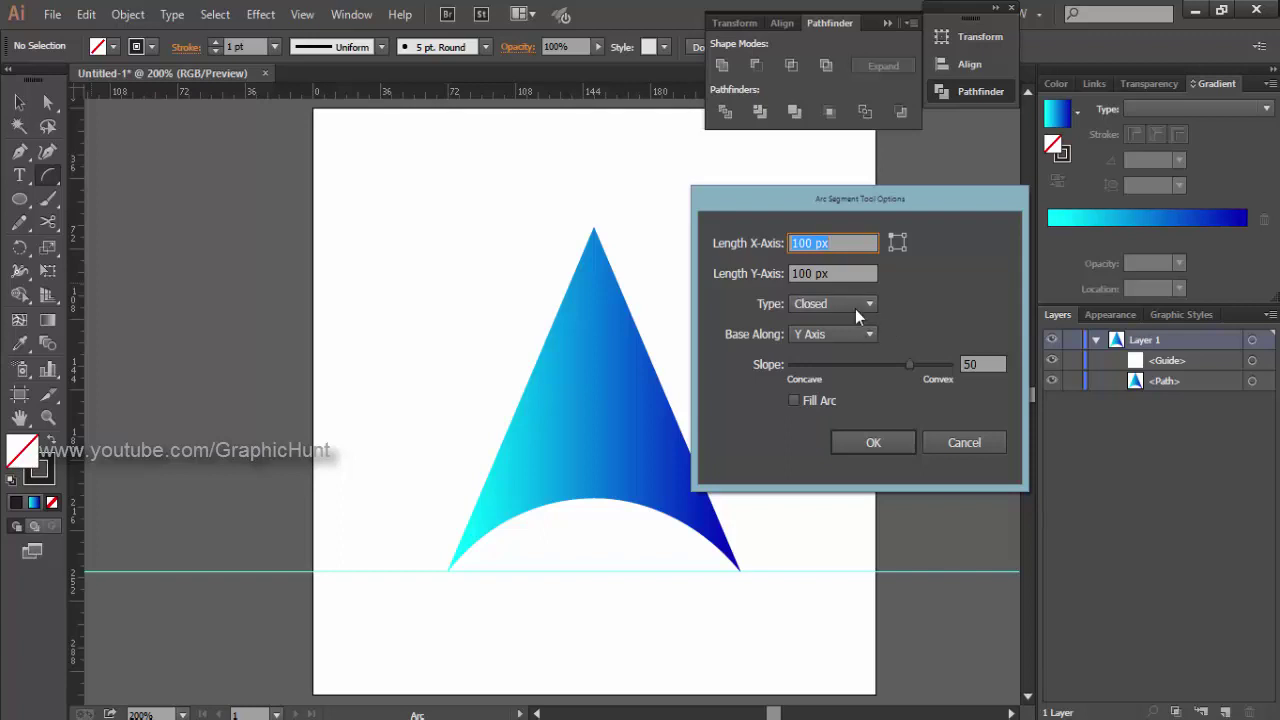
click(855, 310)
click(830, 325)
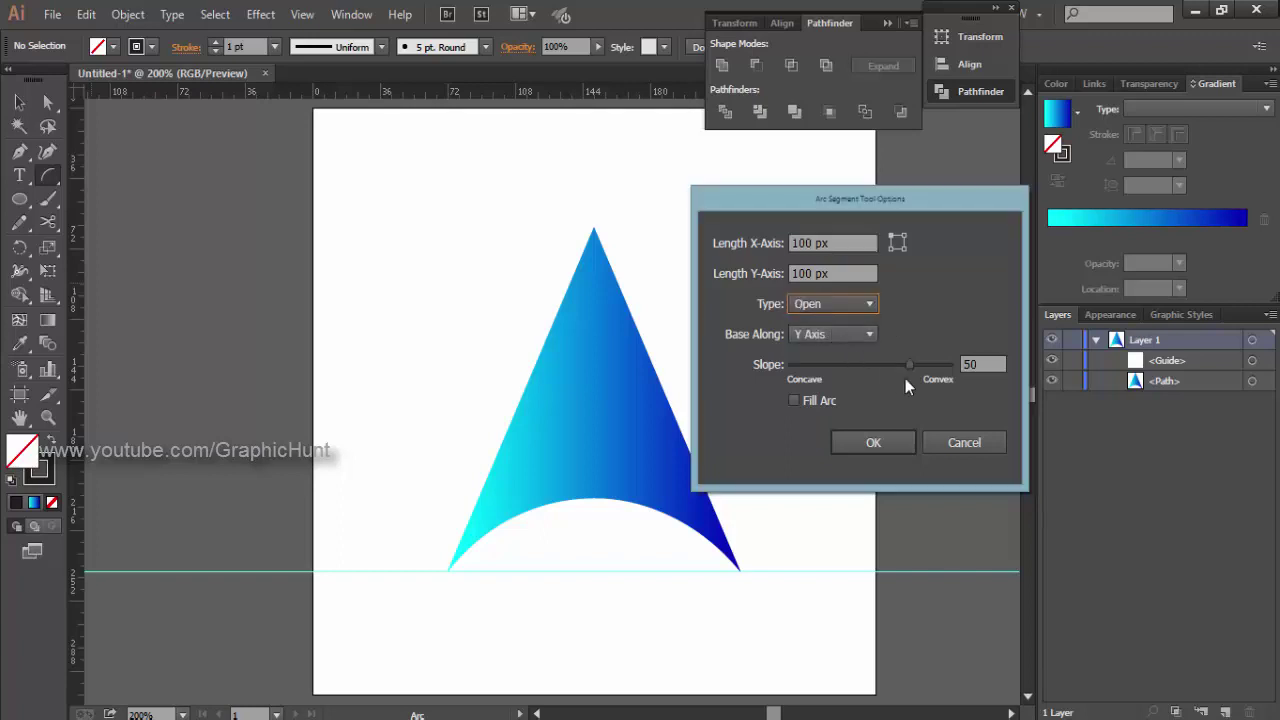
click(899, 445)
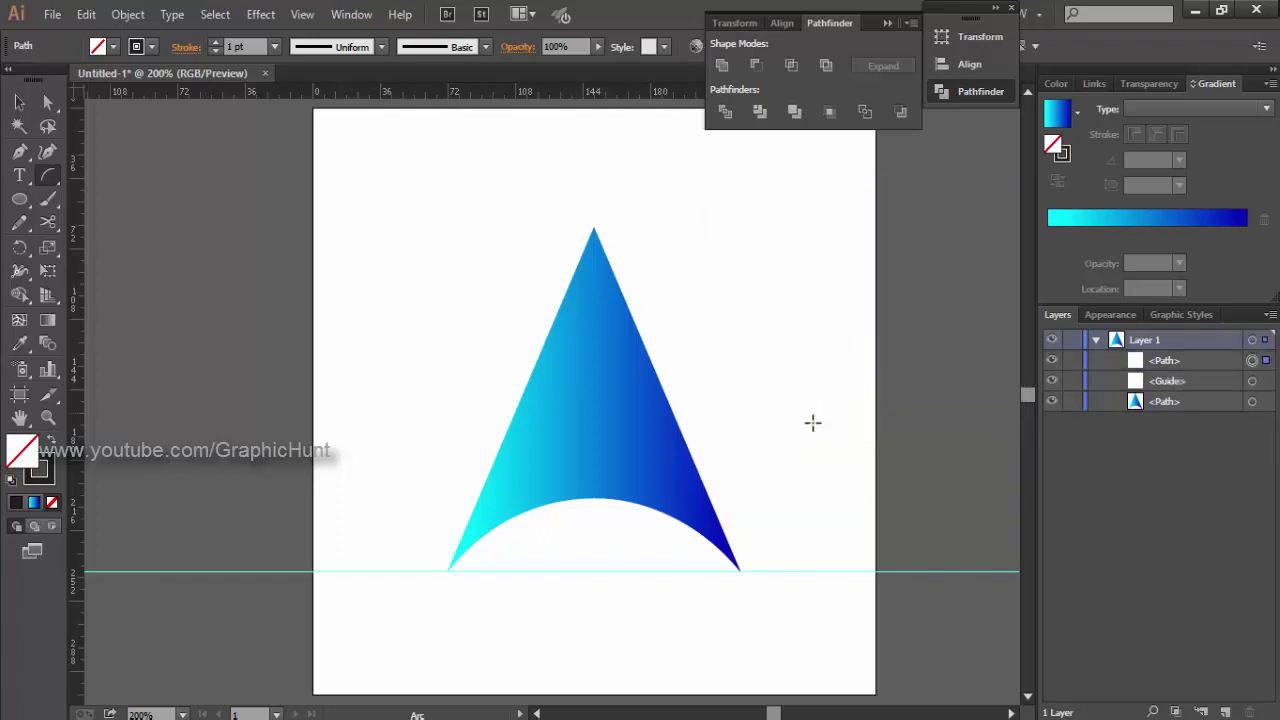
key(v)
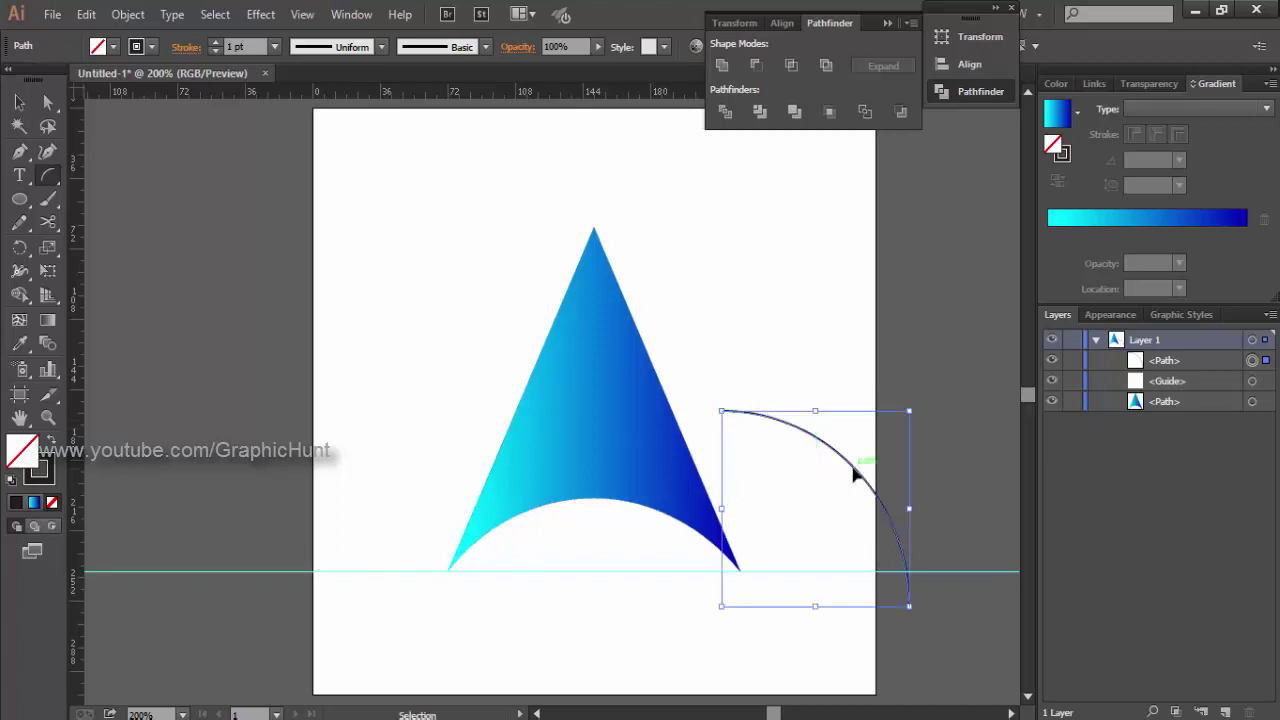
drag(855, 475, 696, 433)
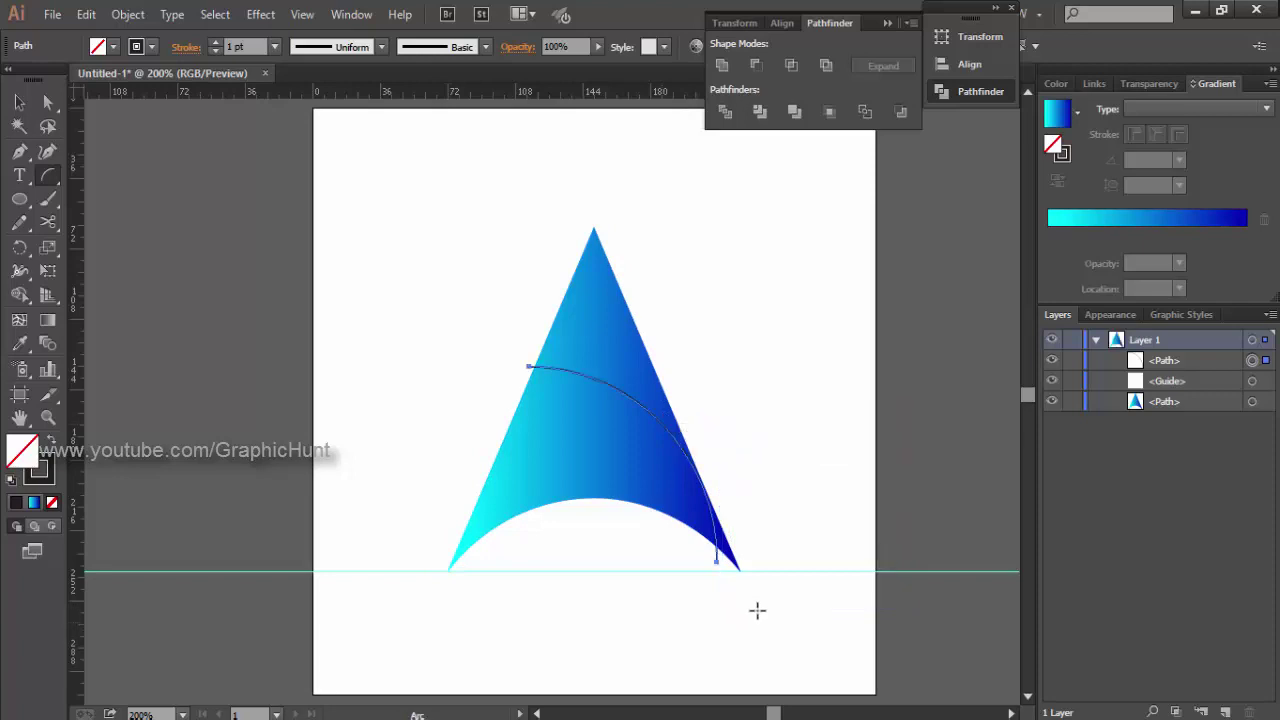
Rotate, stretch and shift the arc so it runs from the arrowhead's lower left past its right.
key(v)
drag(719, 572, 720, 430)
drag(638, 407, 630, 404)
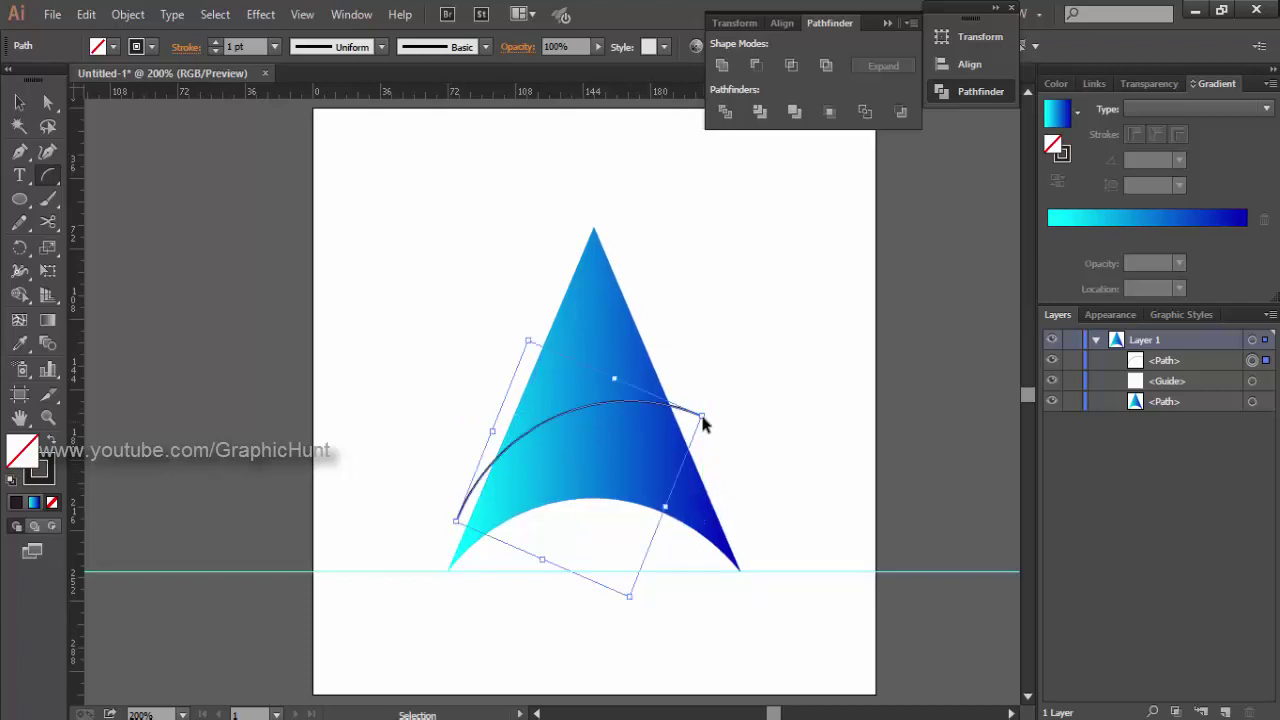
mouse_move(704, 416)
mouse_down()
mouse_move(727, 414)
mouse_move(710, 416)
mouse_up()
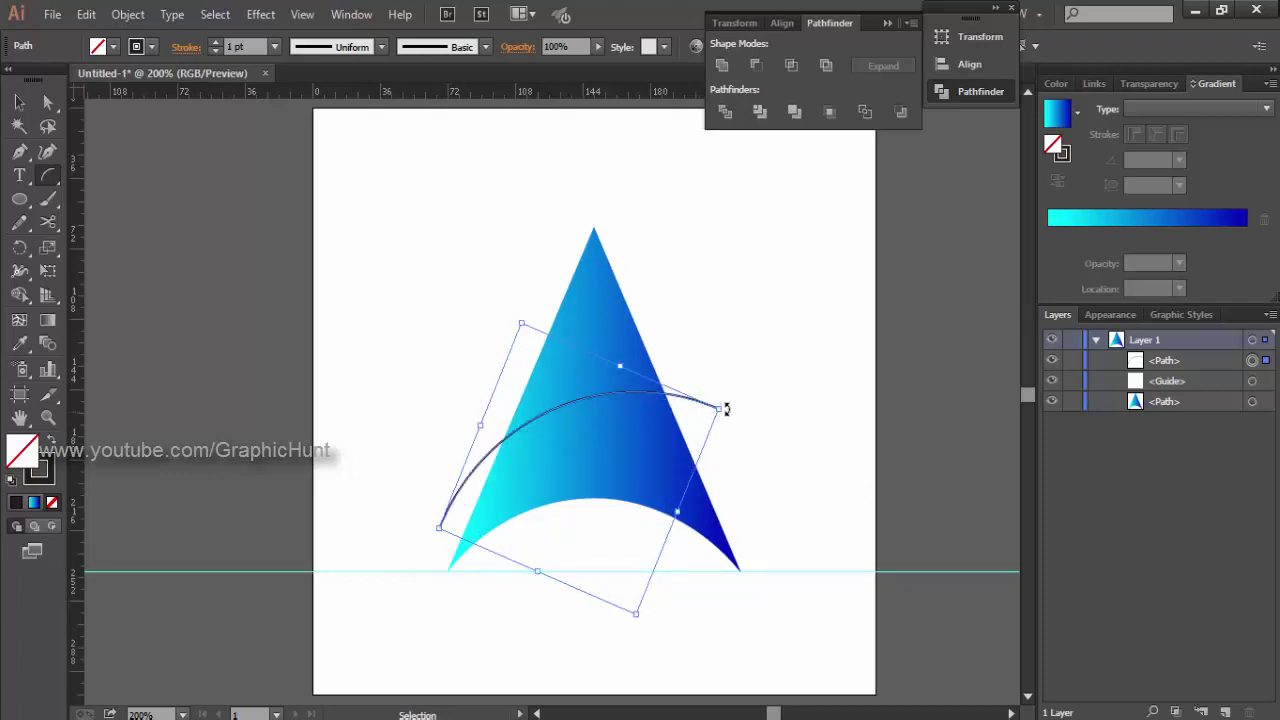
drag(726, 407, 726, 401)
drag(622, 391, 637, 389)
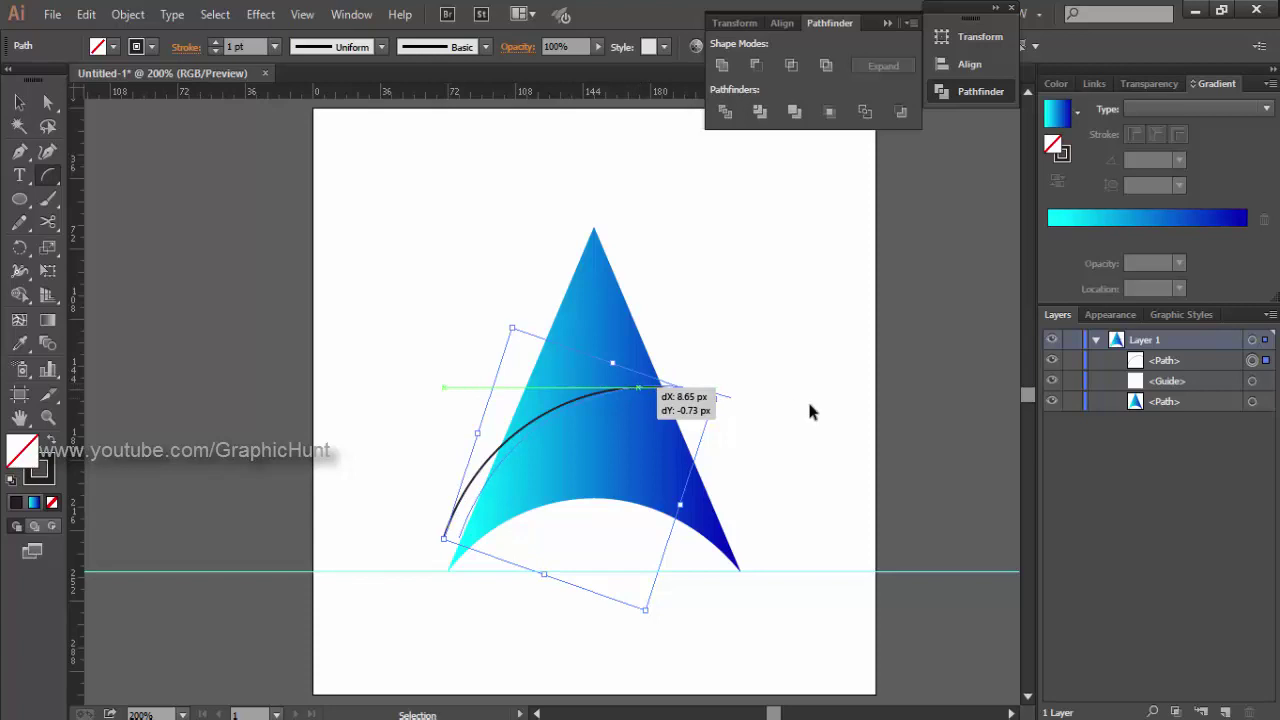
key(v)
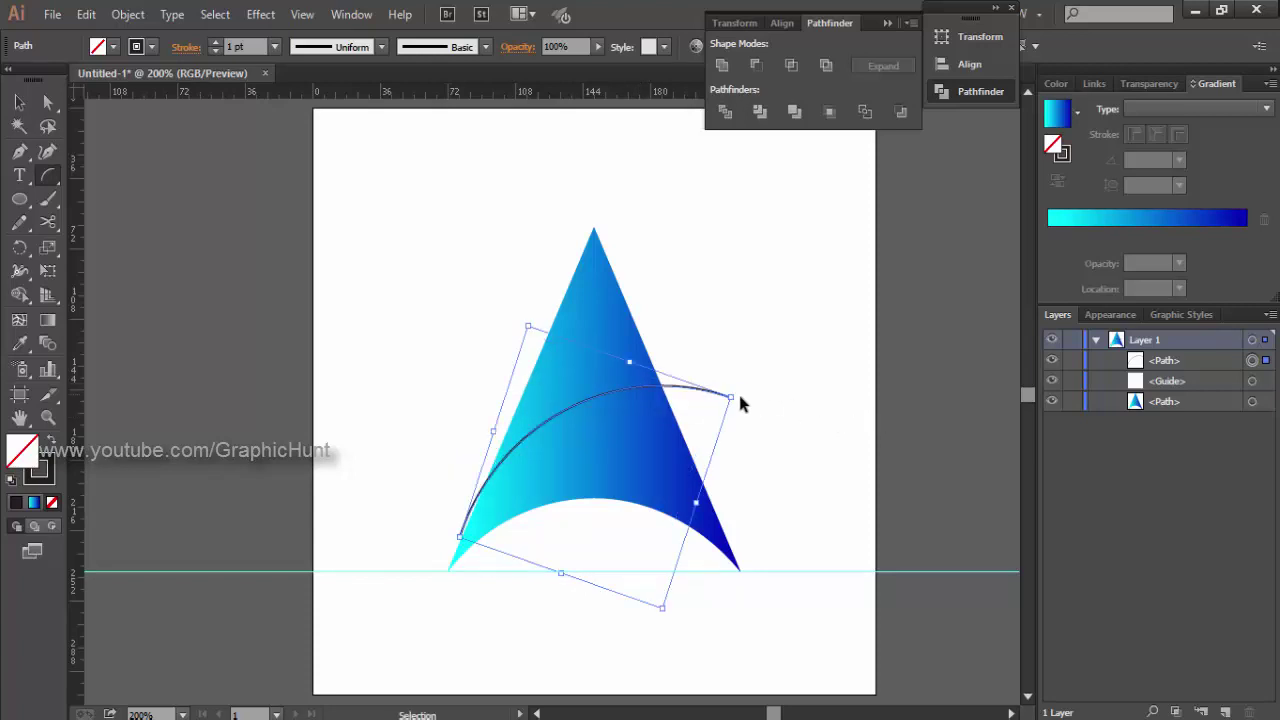
mouse_move(736, 396)
mouse_down()
mouse_move(720, 405)
mouse_move(743, 399)
mouse_move(729, 397)
mouse_up()
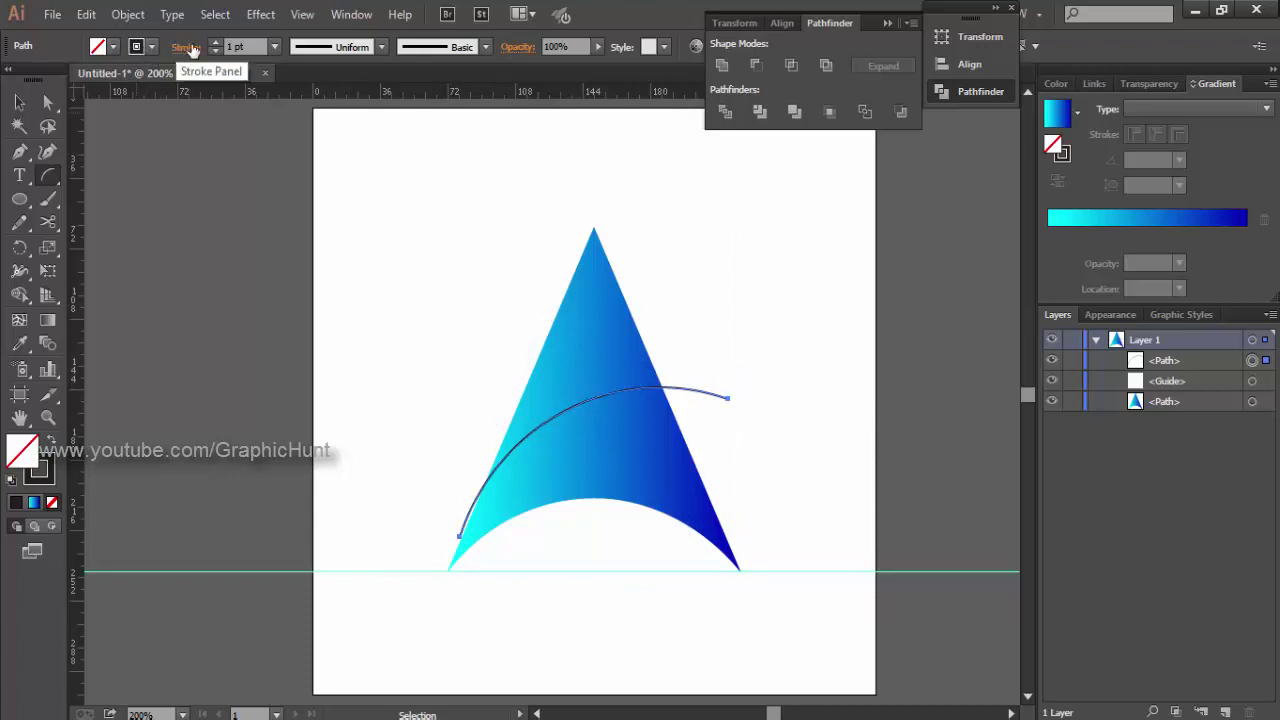
Give the arc a tapered width profile and flip its taper direction.
click(375, 47)
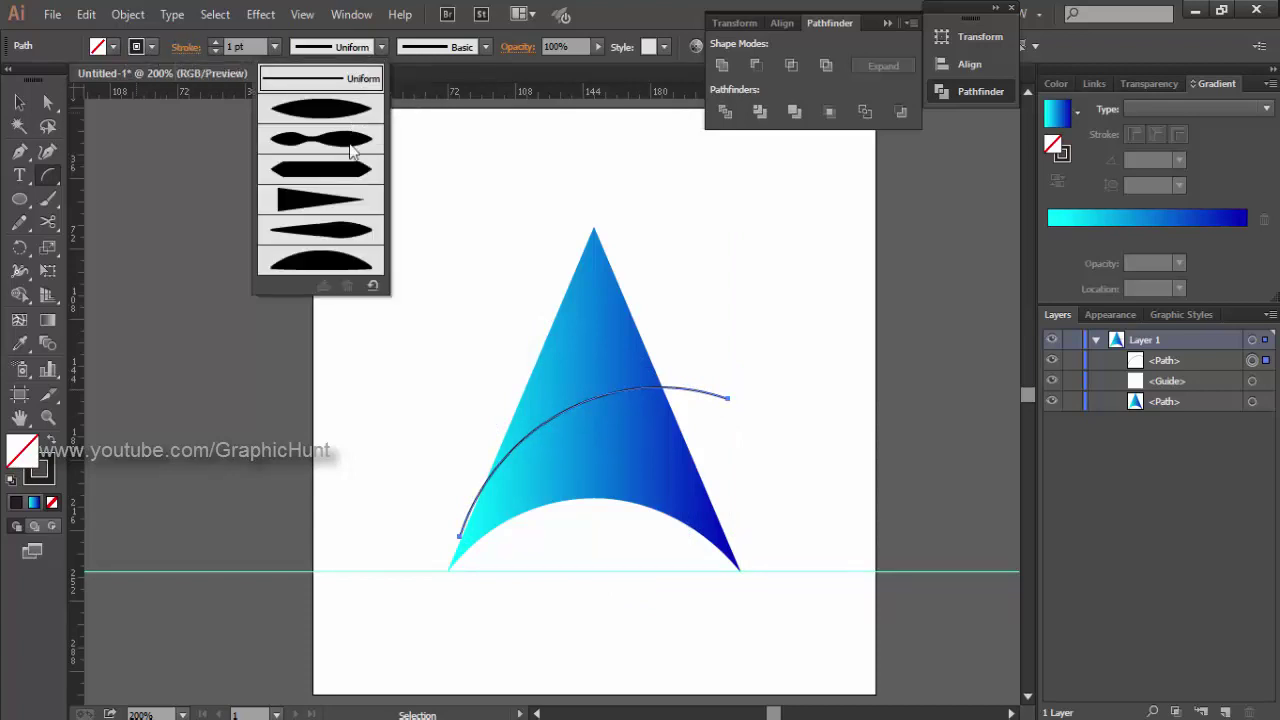
click(345, 205)
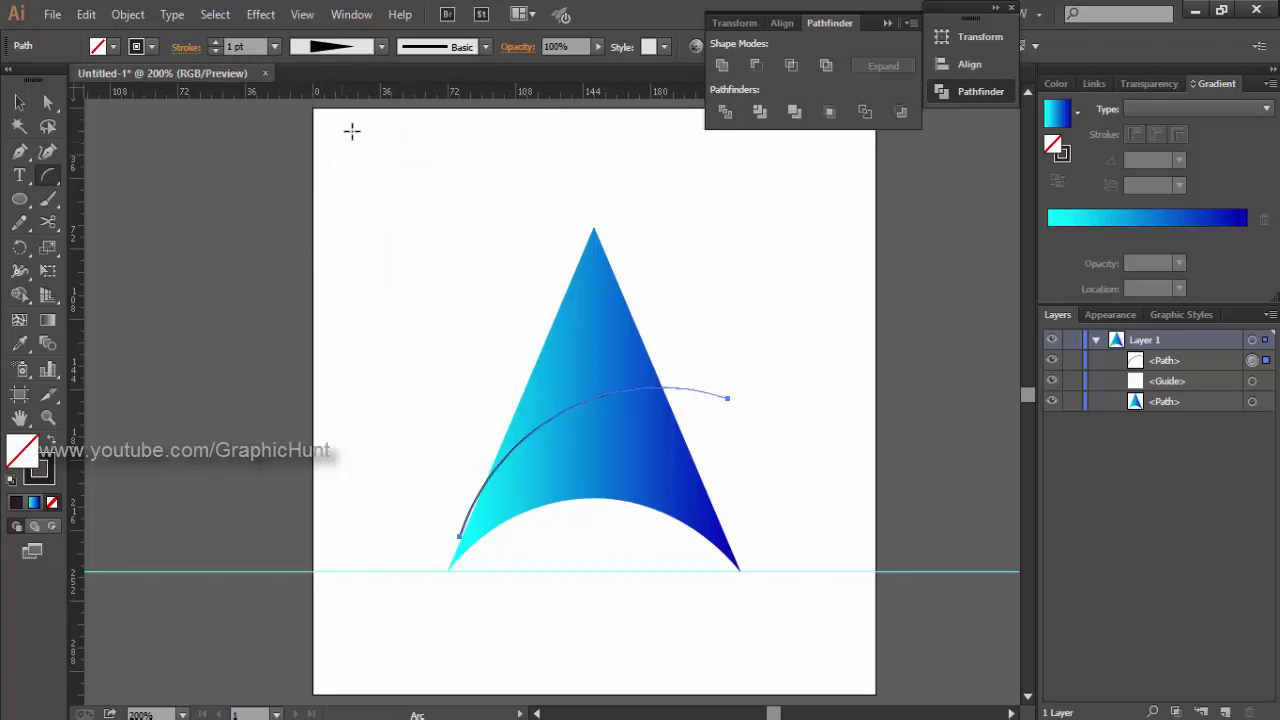
click(193, 48)
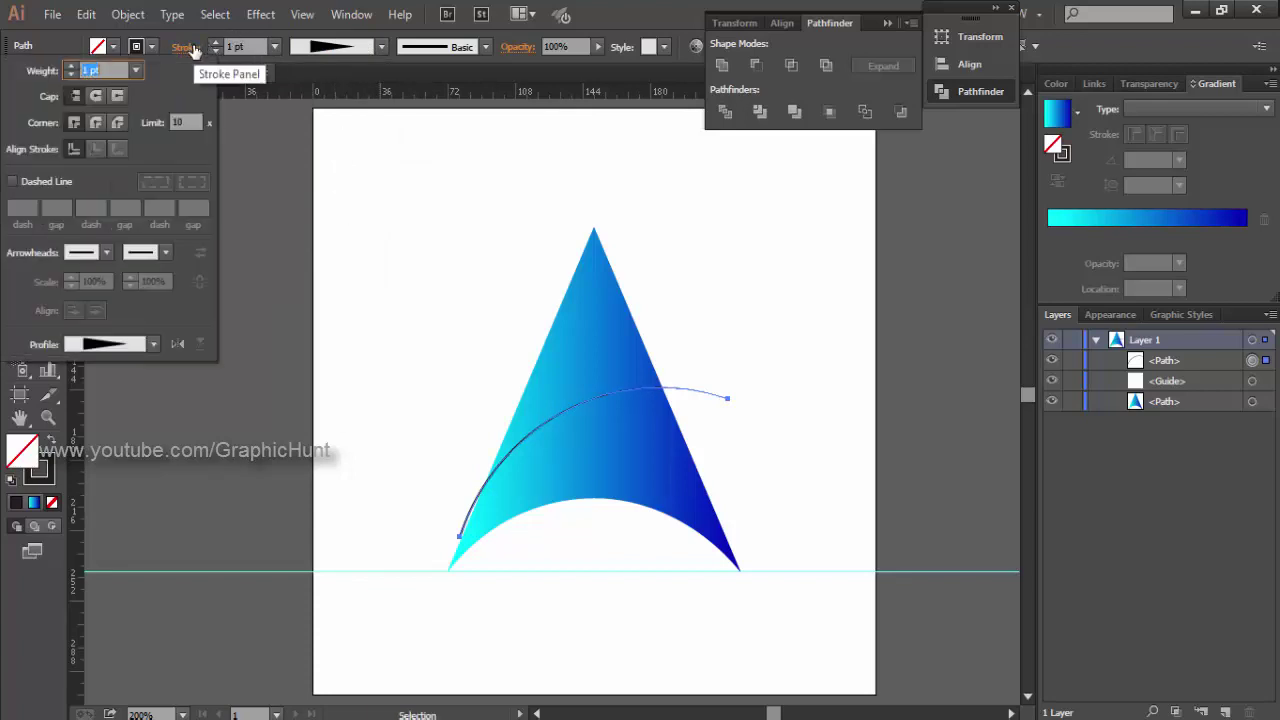
click(180, 343)
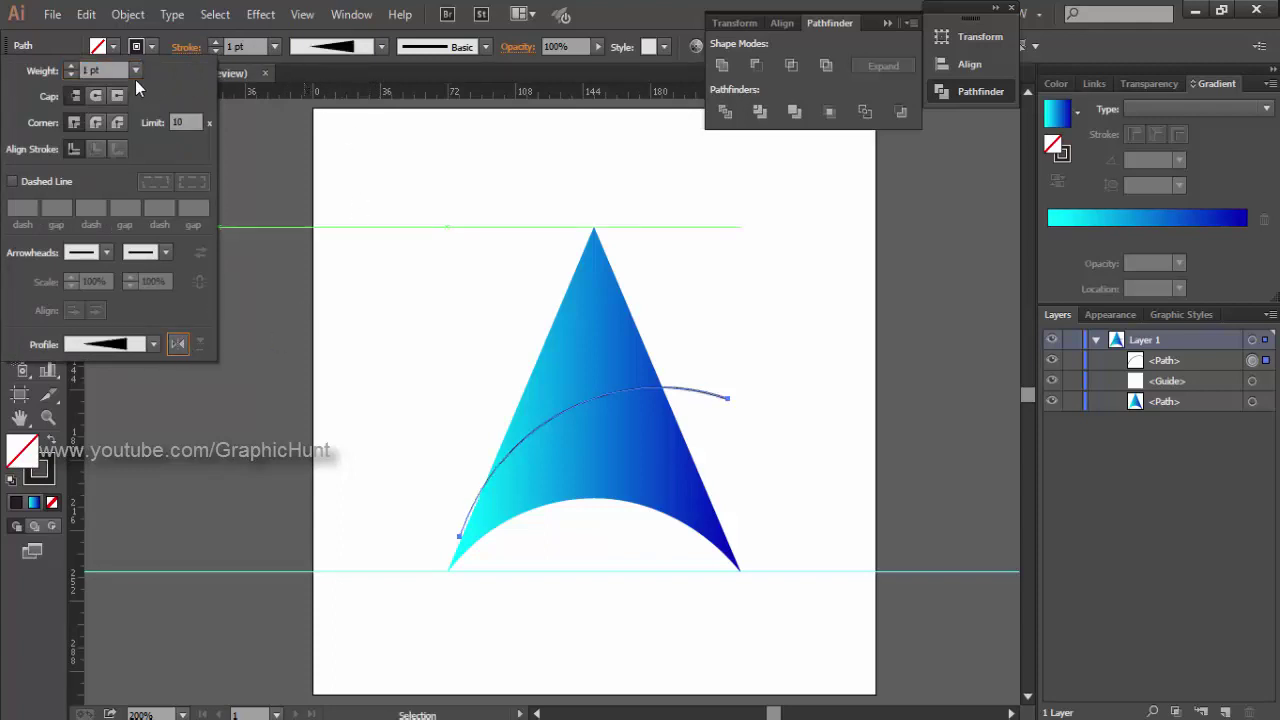
Increase the arc's stroke weight to 28 pt.
click(70, 66)
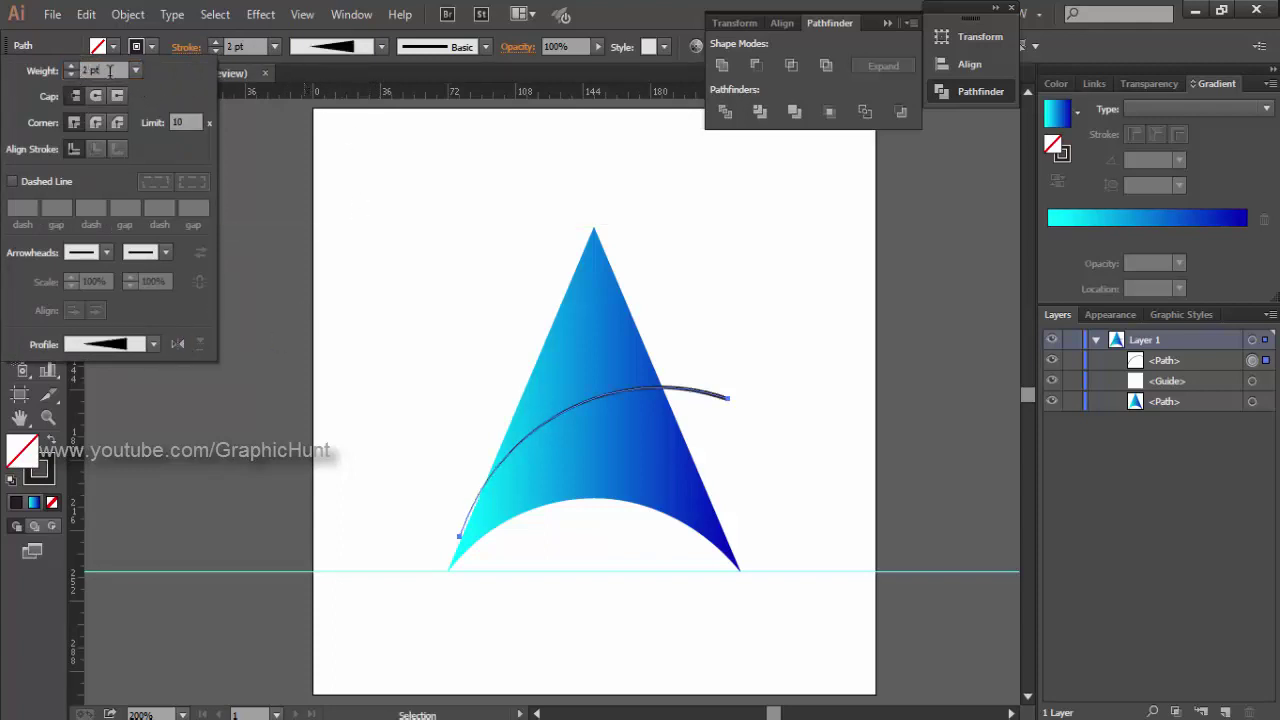
text(10)
key(Return)
scroll(110, 70, up, 17)
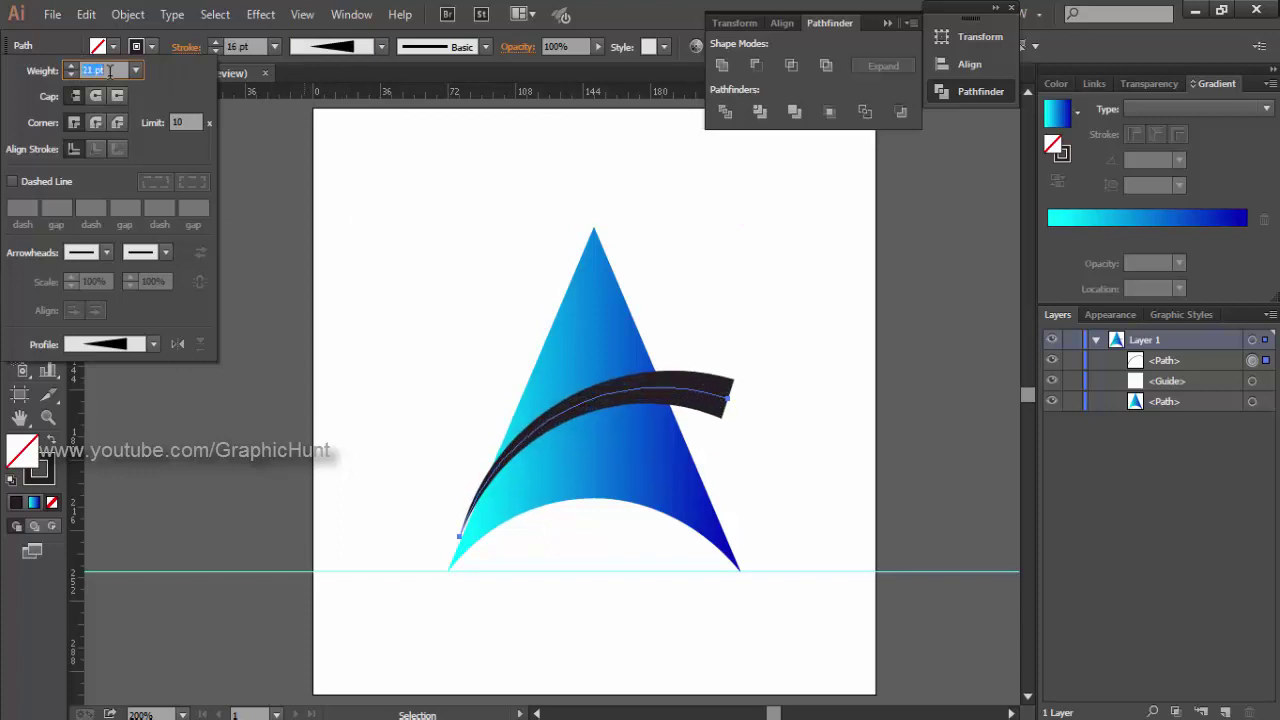
scroll(110, 70, up, 7)
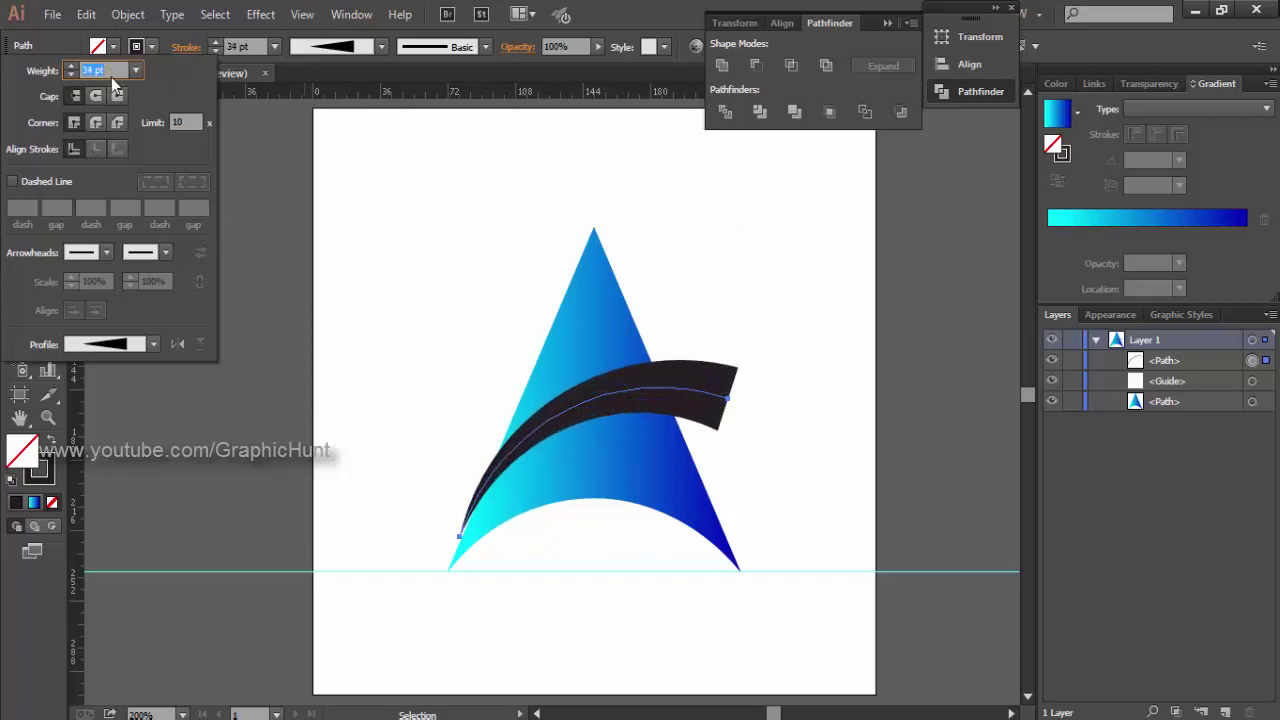
scroll(111, 77, up, 3)
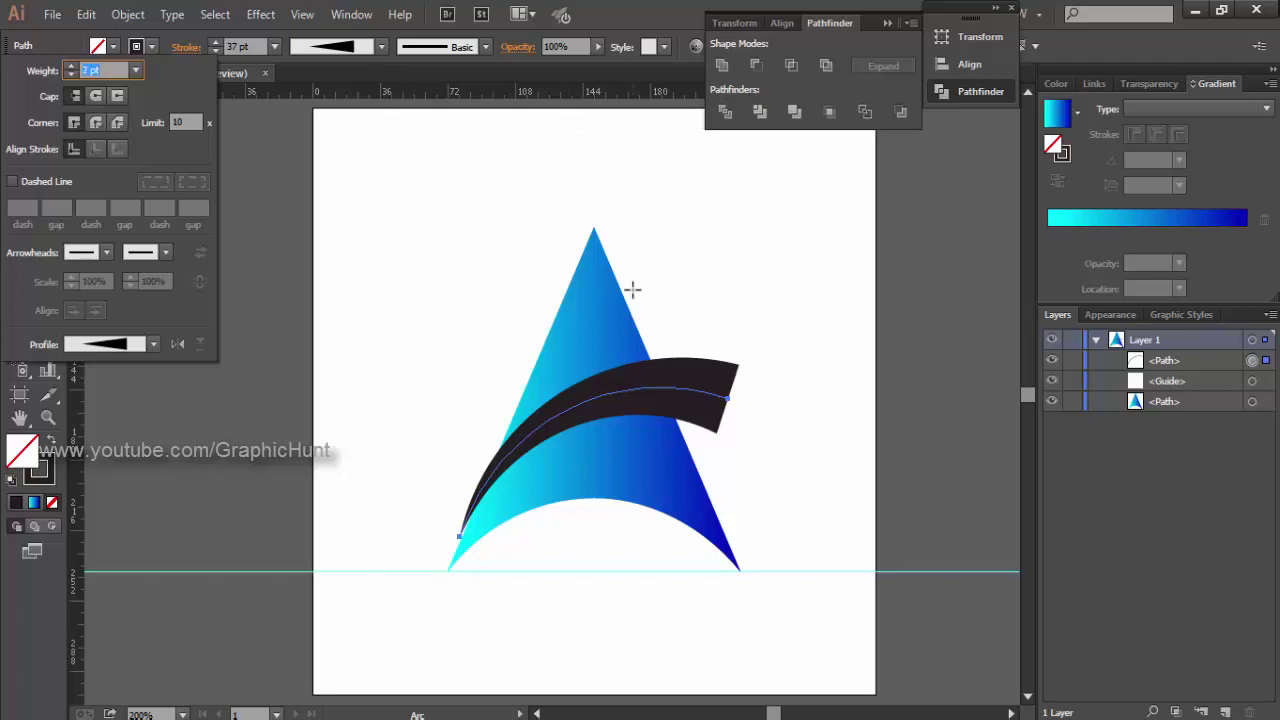
key(Return)
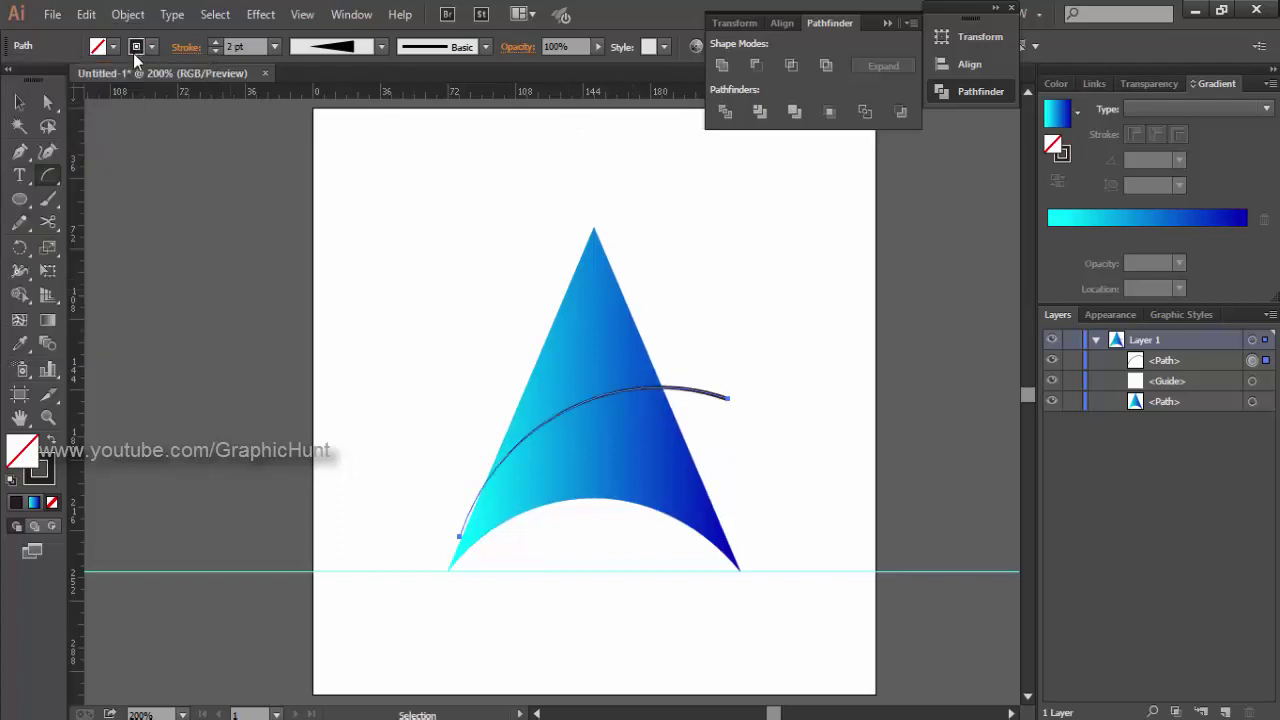
click(228, 46)
key(Up)
key(Up)
key(Up)
key(Up)
key(Up)
key(Up)
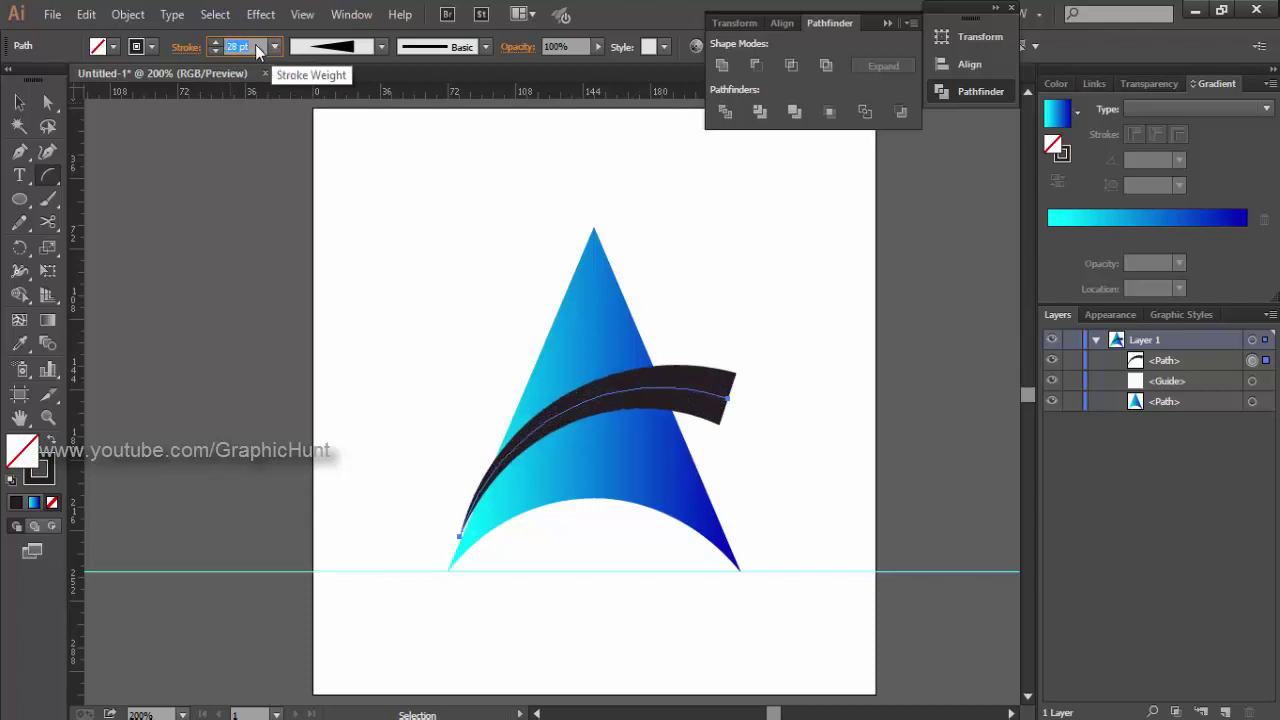
Use Flip Along in the Stroke panel so the band's thick end is on the right.
click(171, 45)
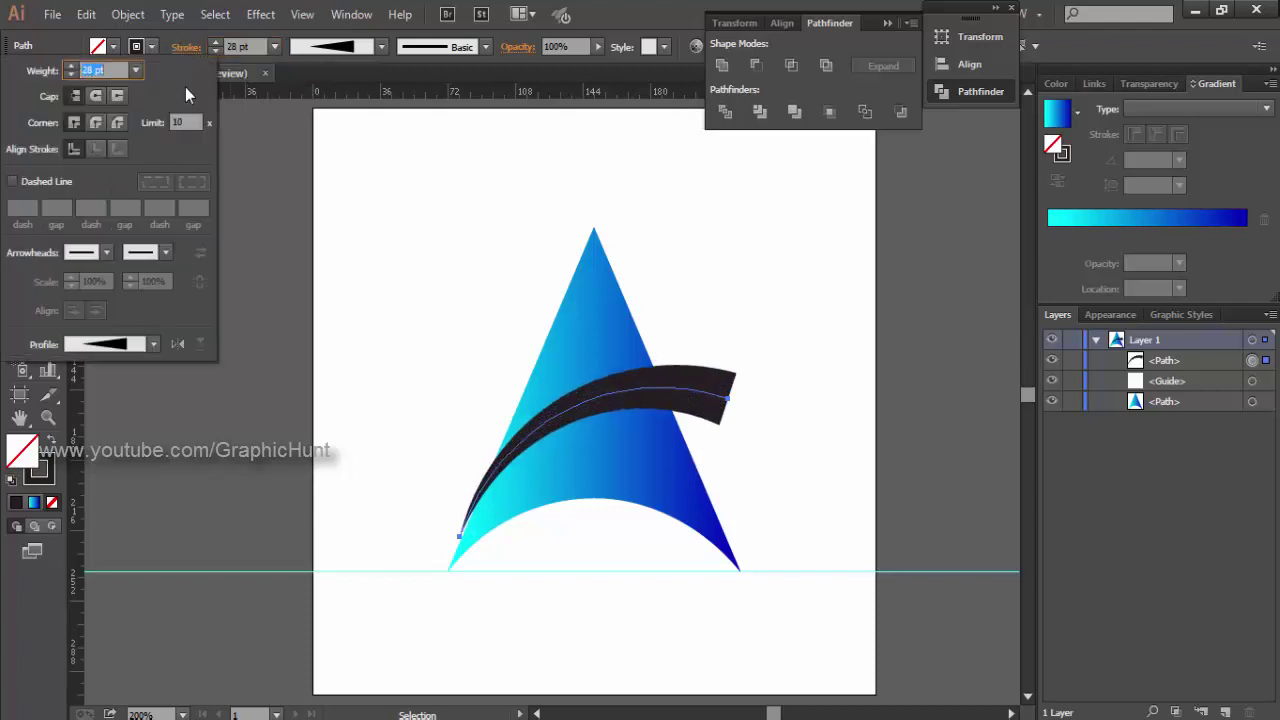
click(181, 343)
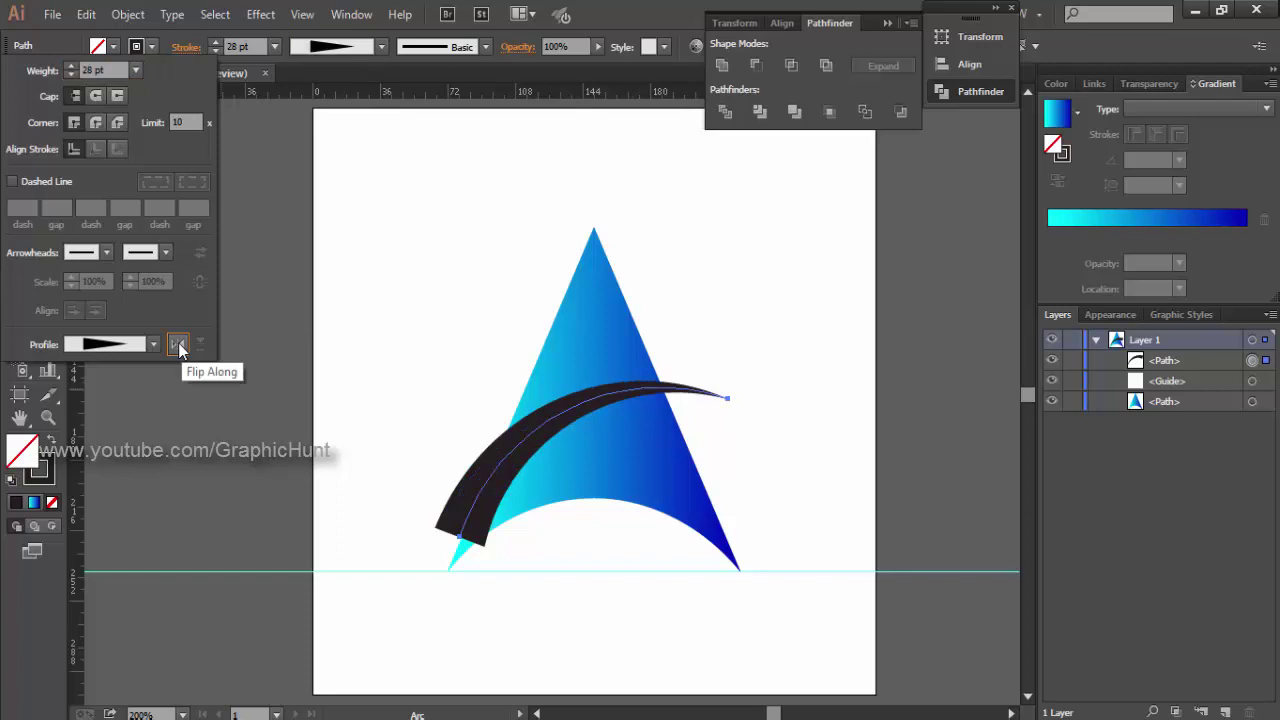
click(154, 344)
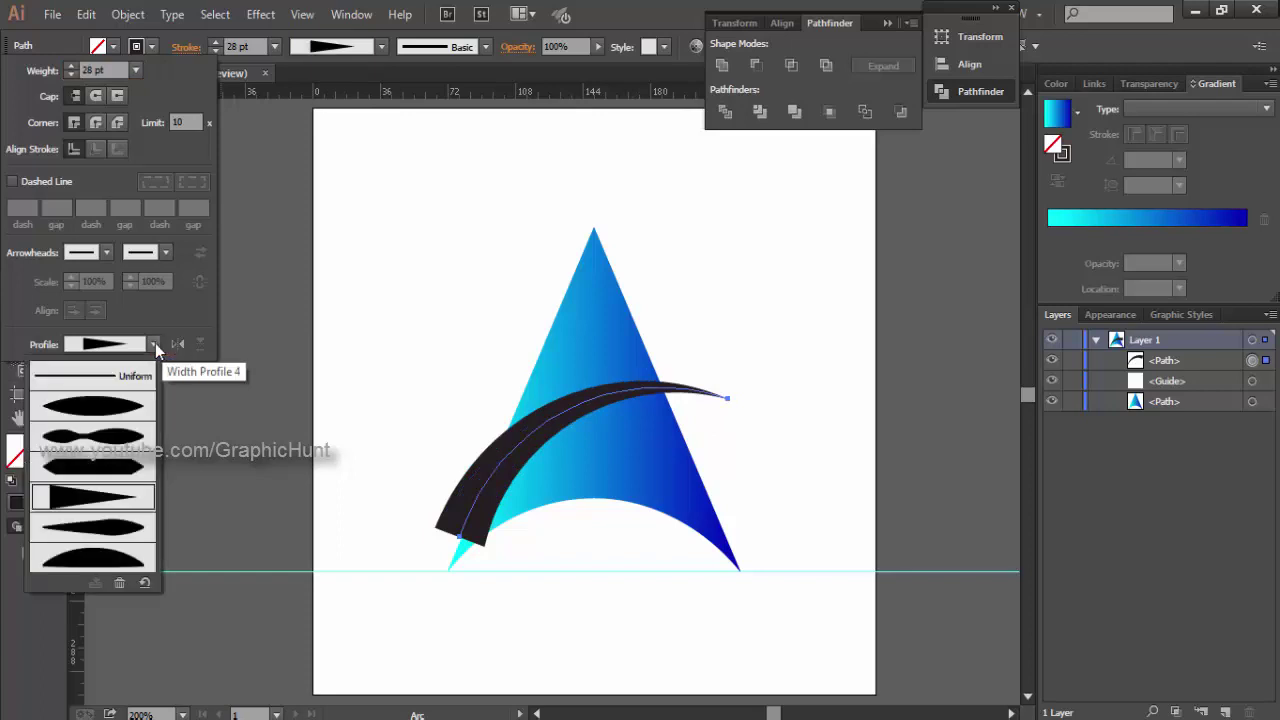
click(155, 343)
click(155, 343)
click(155, 343)
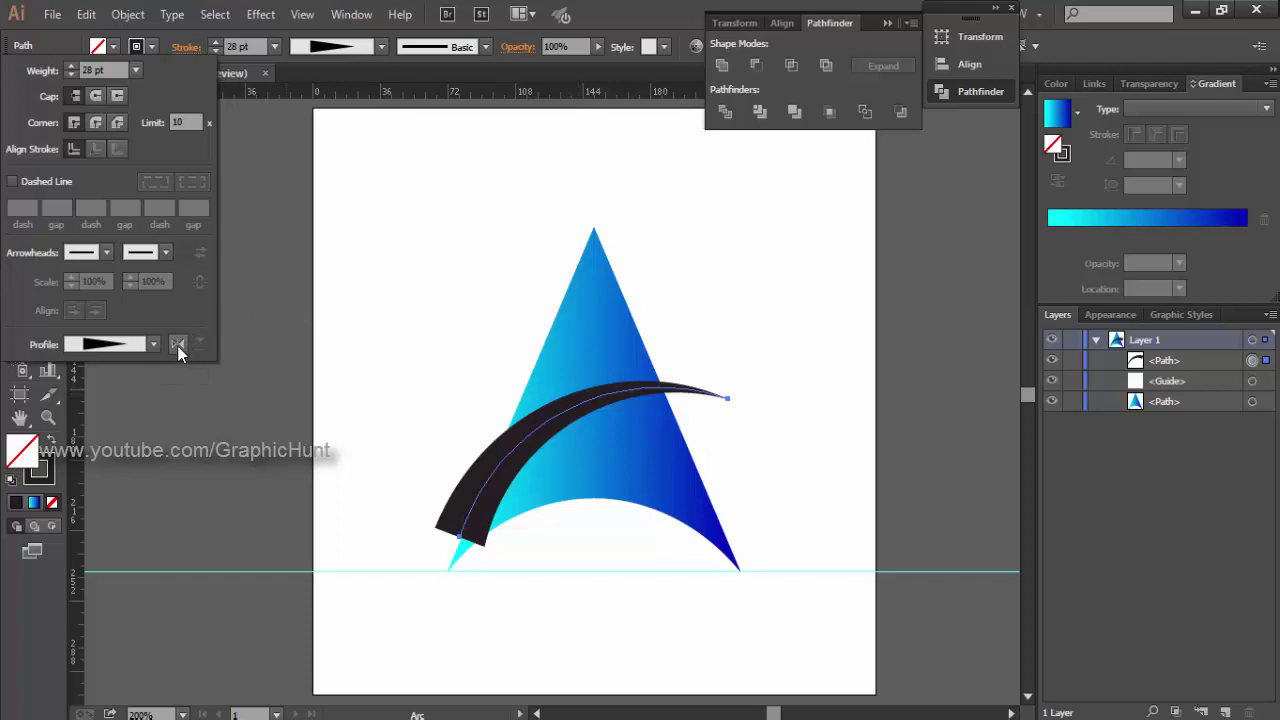
click(177, 344)
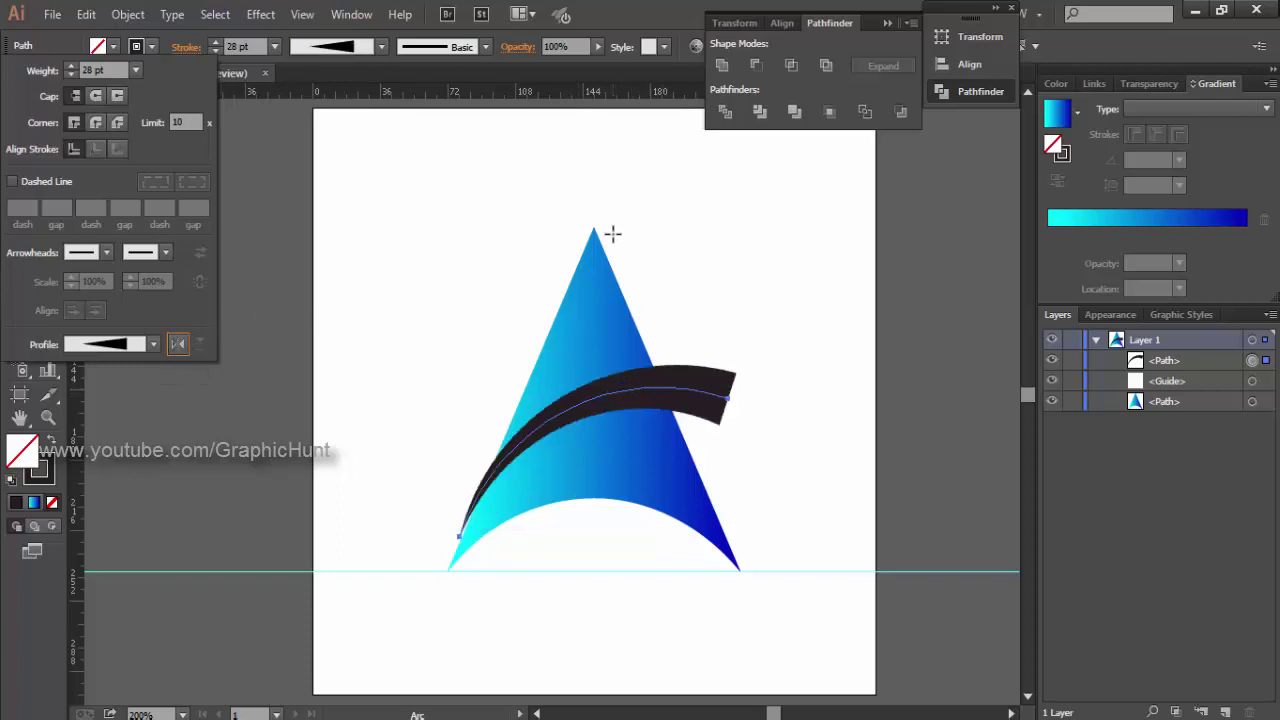
click(705, 398)
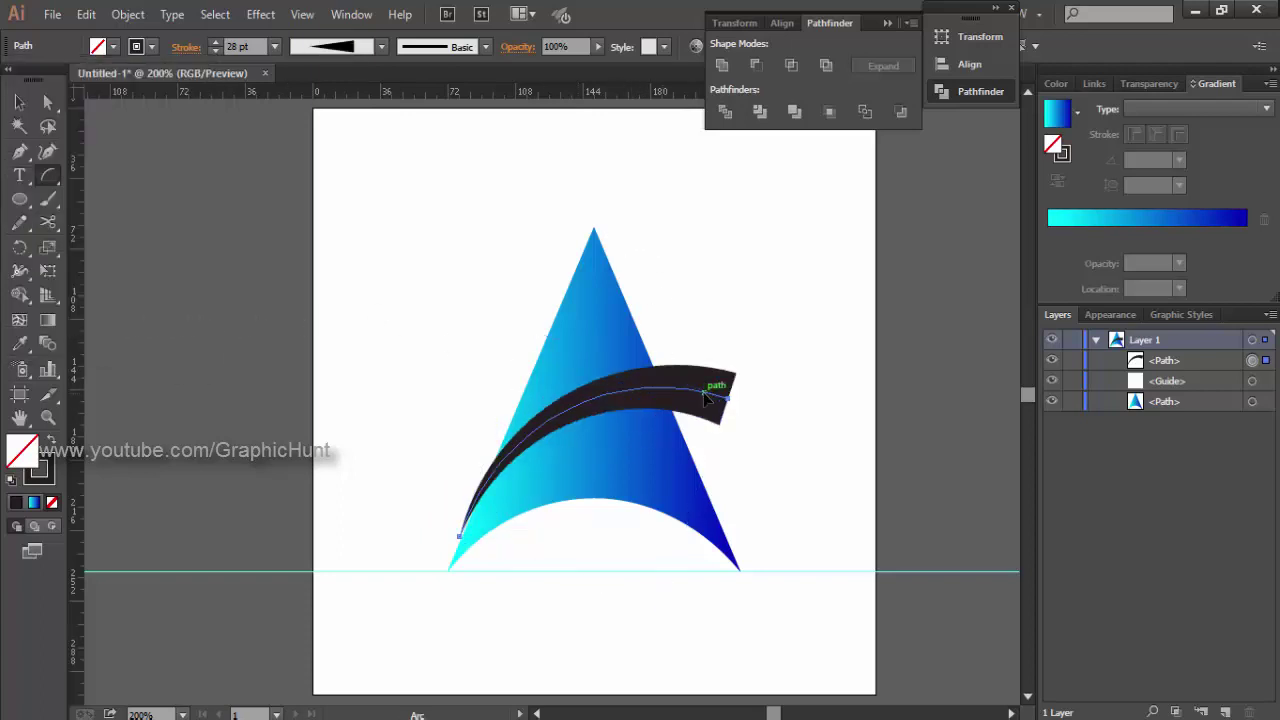
Nudge the swoosh left and down, then rotate it slightly toward the lower-left corner.
key(Left)
key(Left)
key(Left)
key(Left)
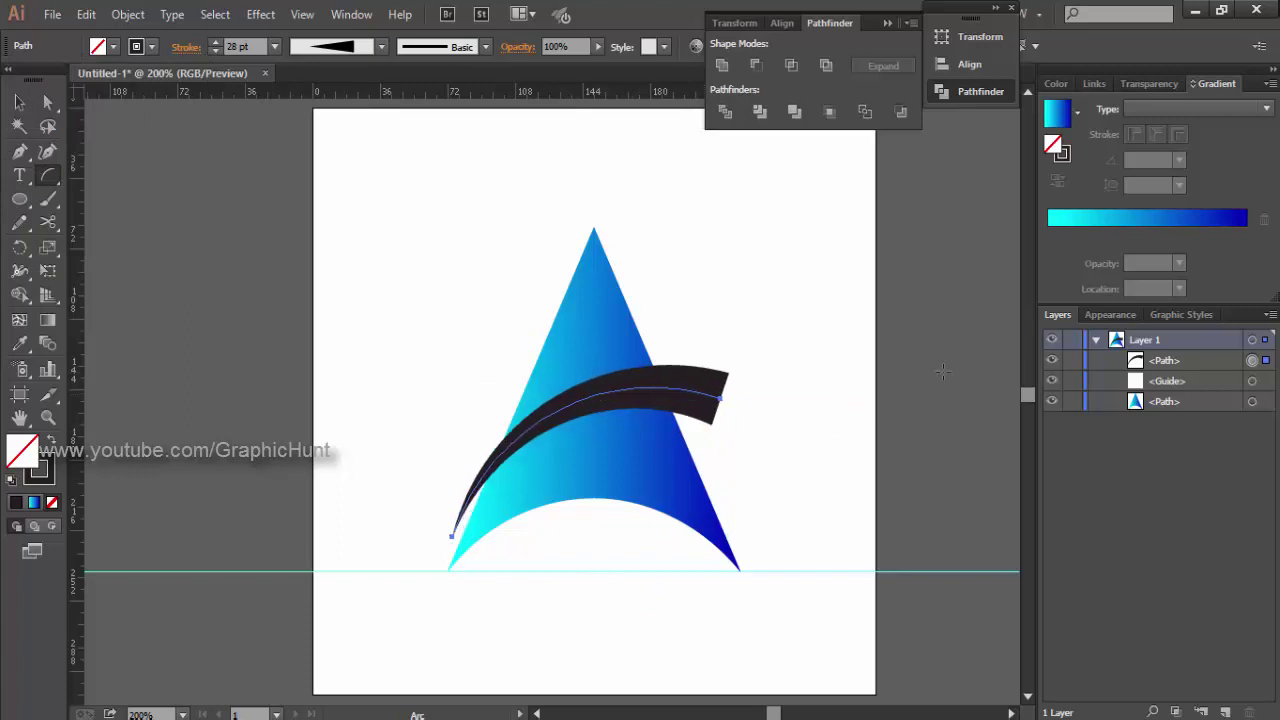
key(Down)
key(Down)
key(Down)
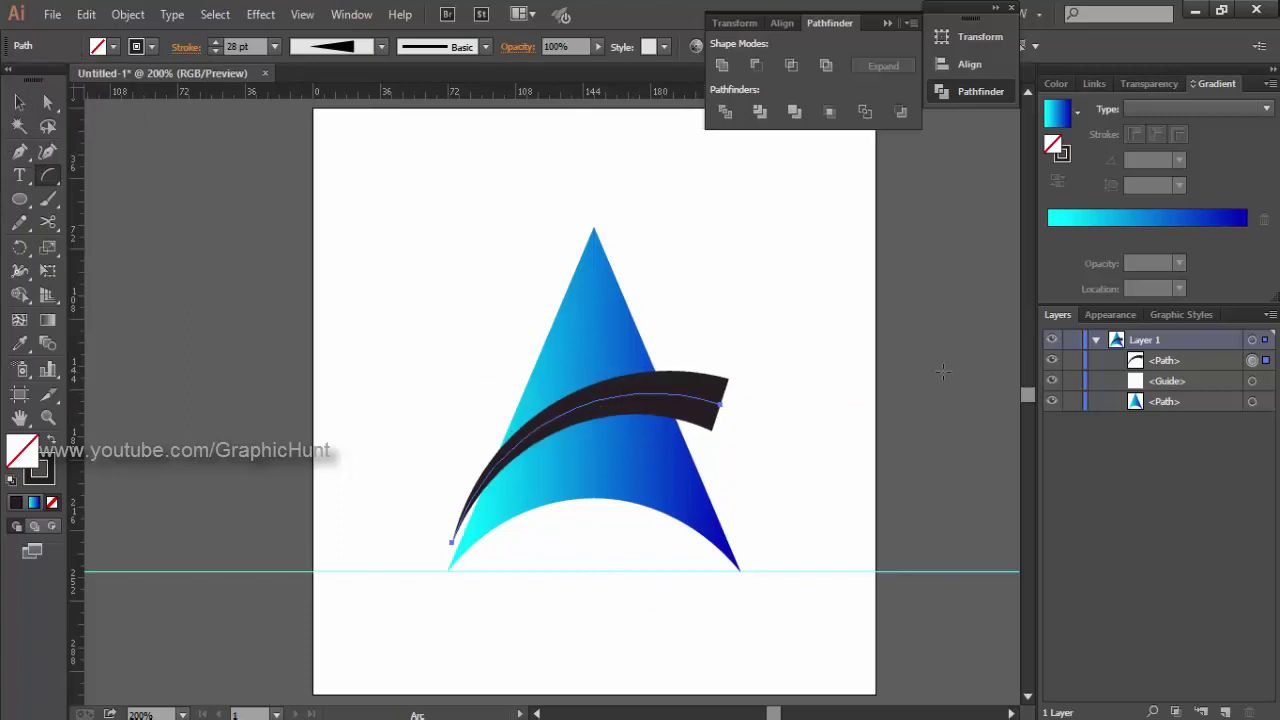
key(Left)
key(Left)
key(Left)
key(Left)
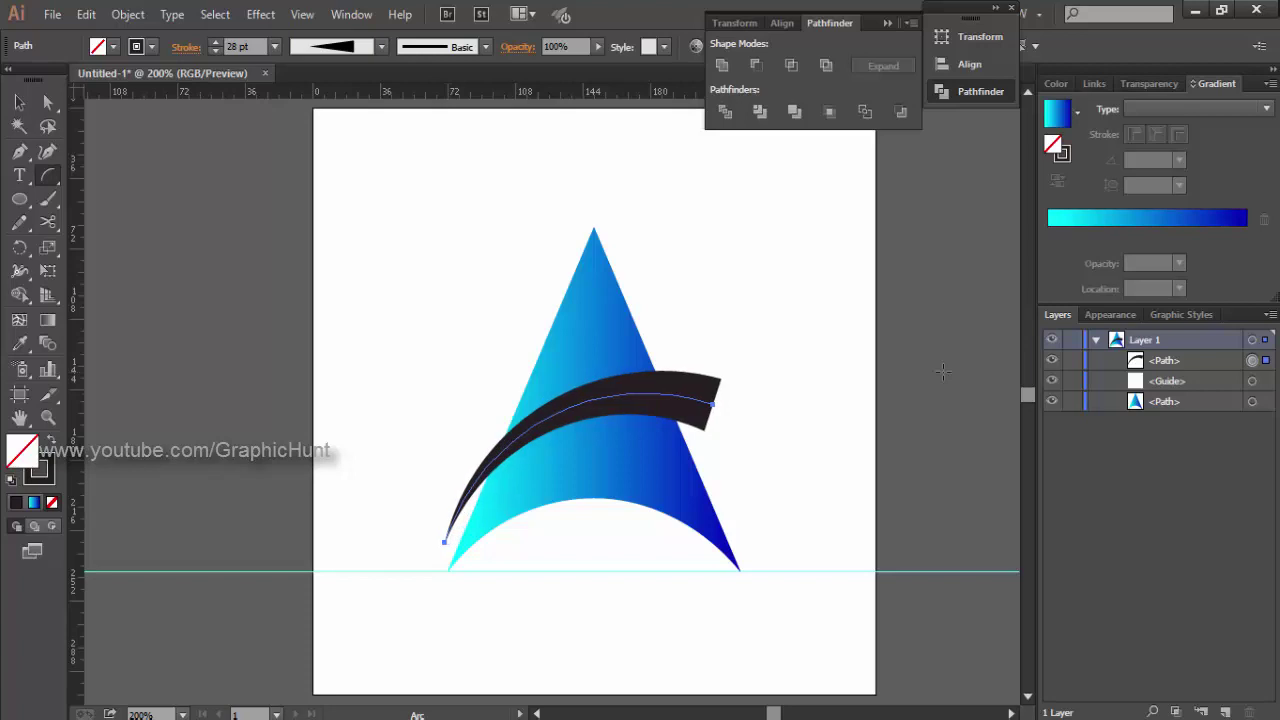
key(Down)
key(Down)
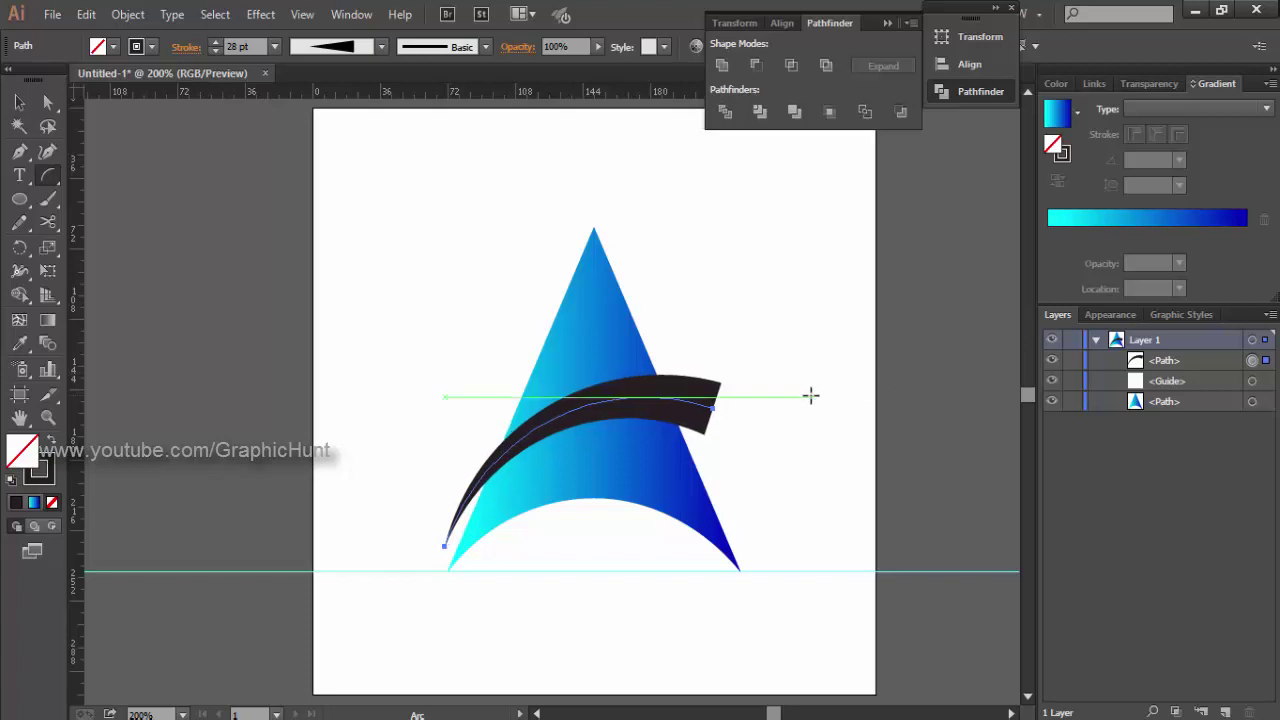
key(v)
drag(720, 402, 745, 396)
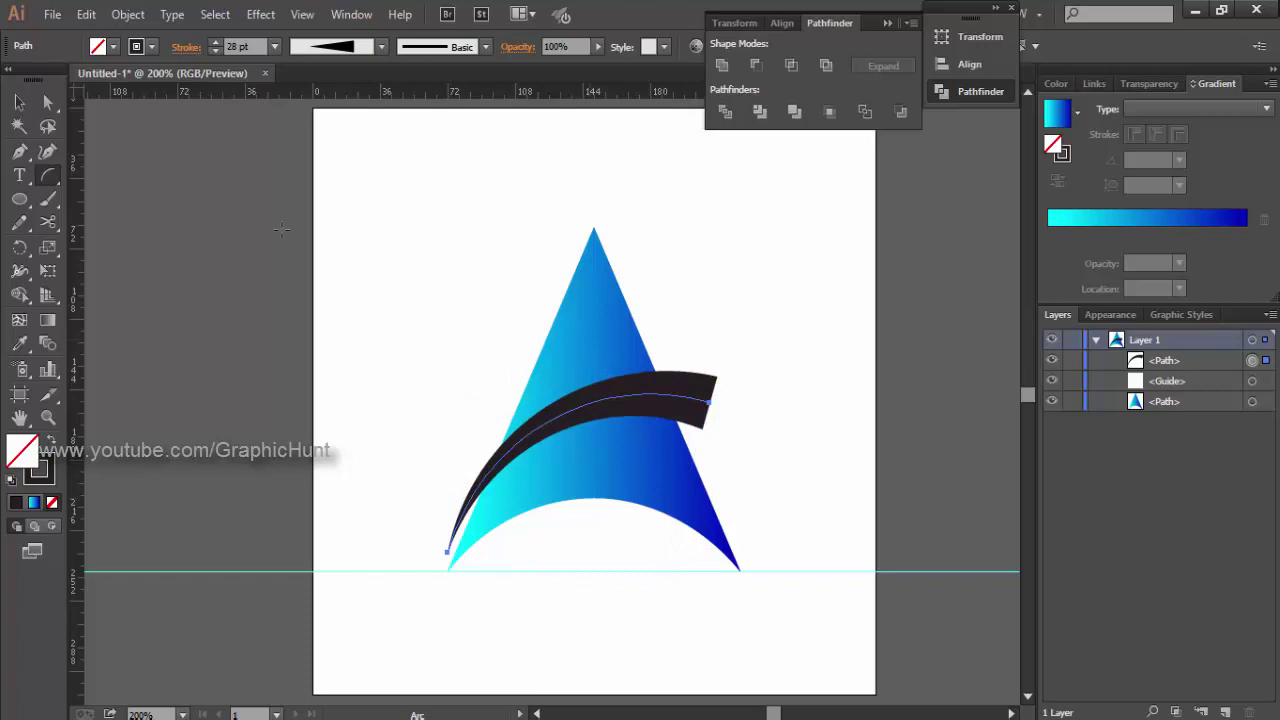
key(v)
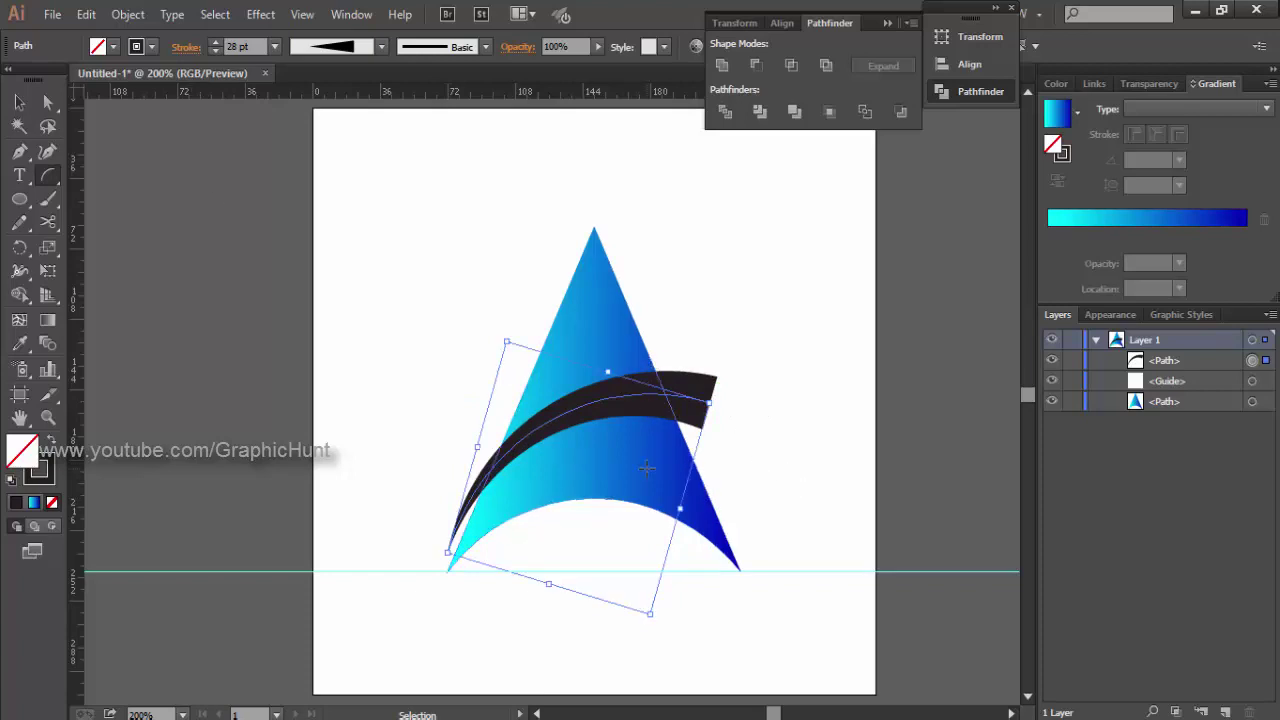
key(ctrl)
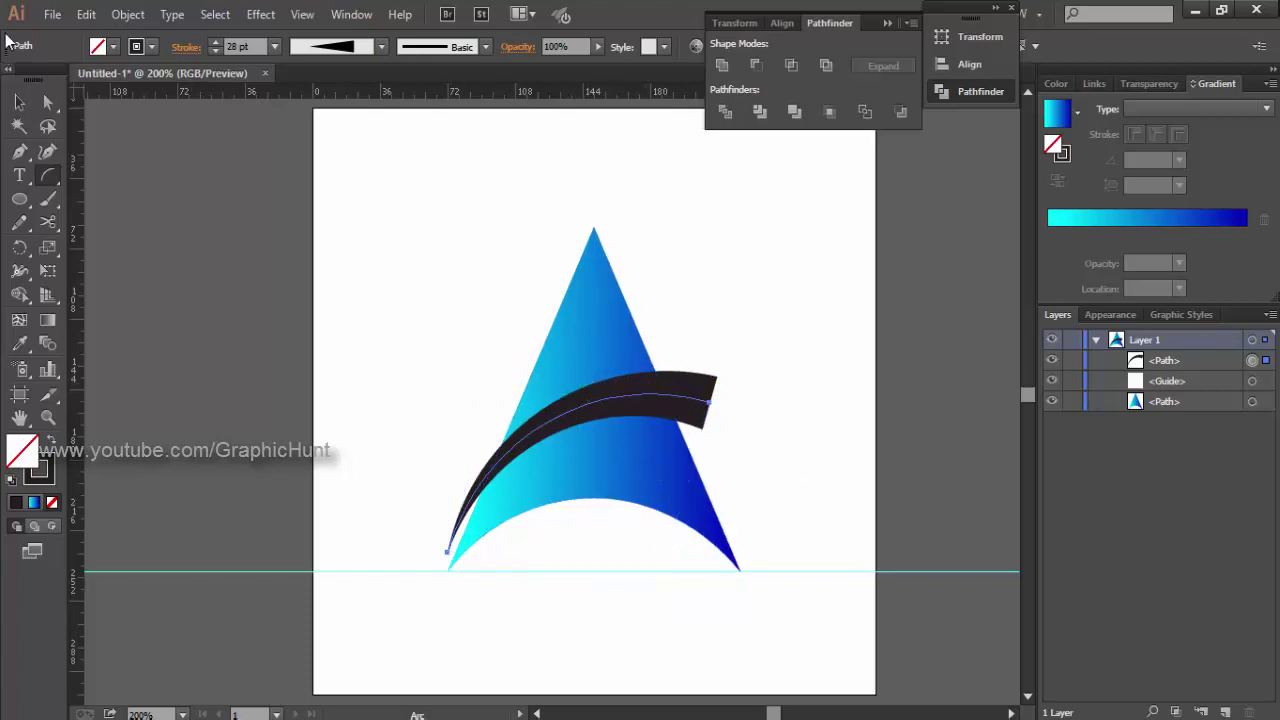
Expand the swoosh band's appearance and subtract it from the gradient triangle with Minus Front.
click(128, 14)
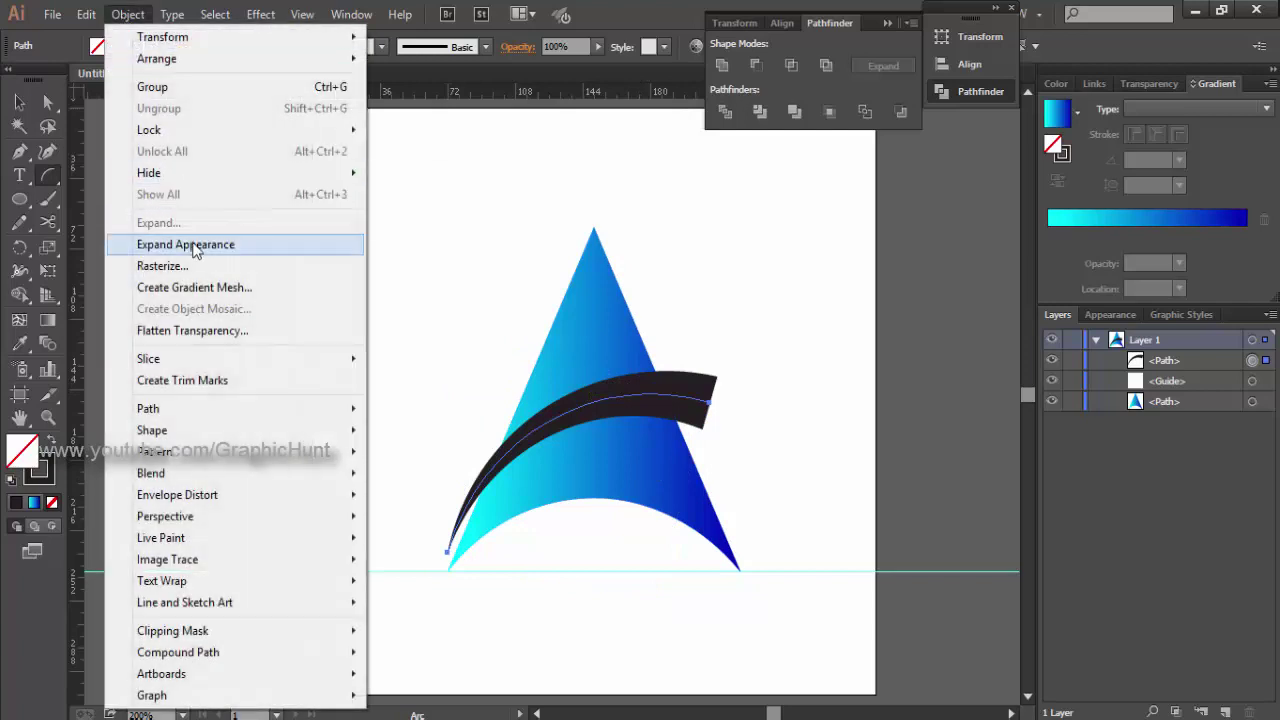
click(195, 245)
key(ctrl)
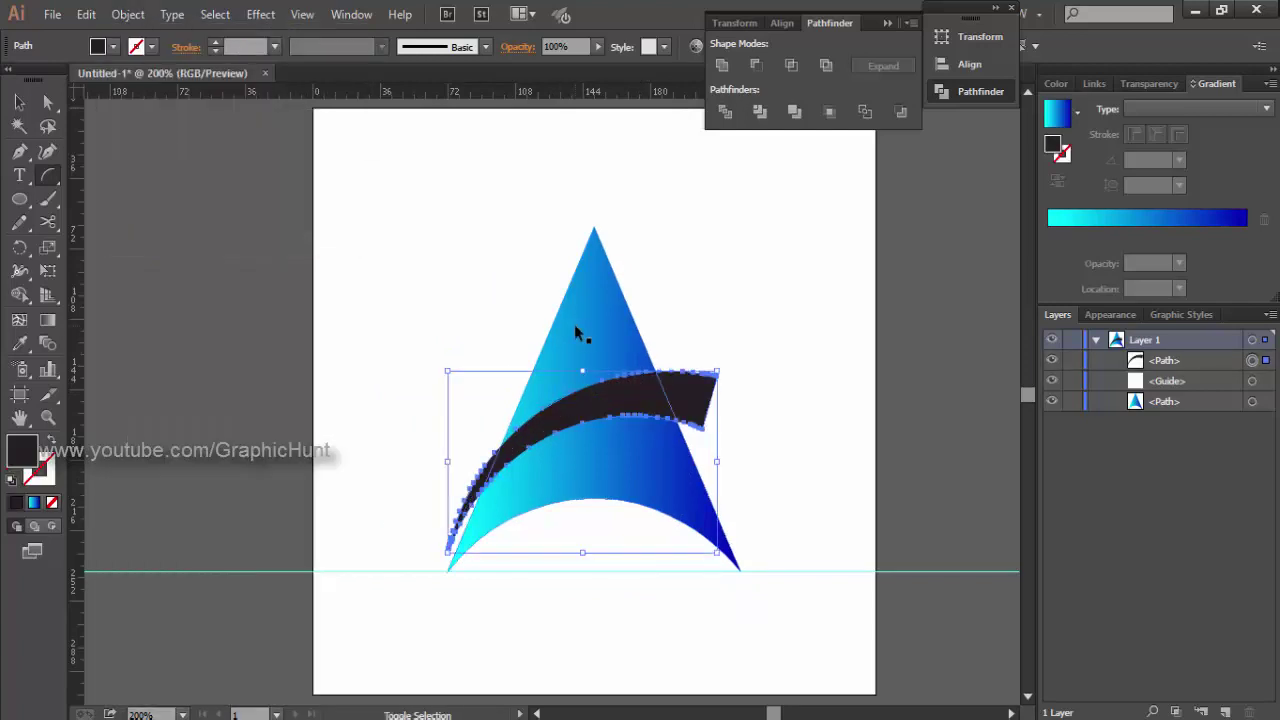
ctrl+shift+click(590, 337)
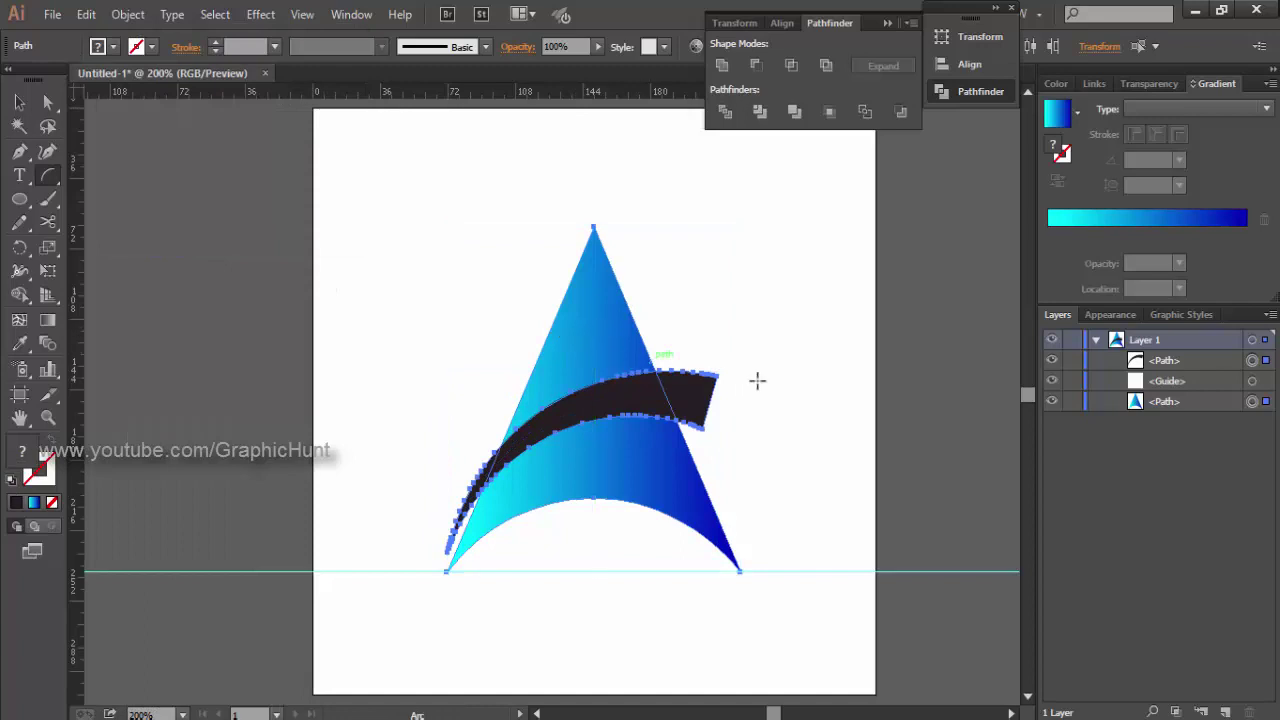
click(756, 65)
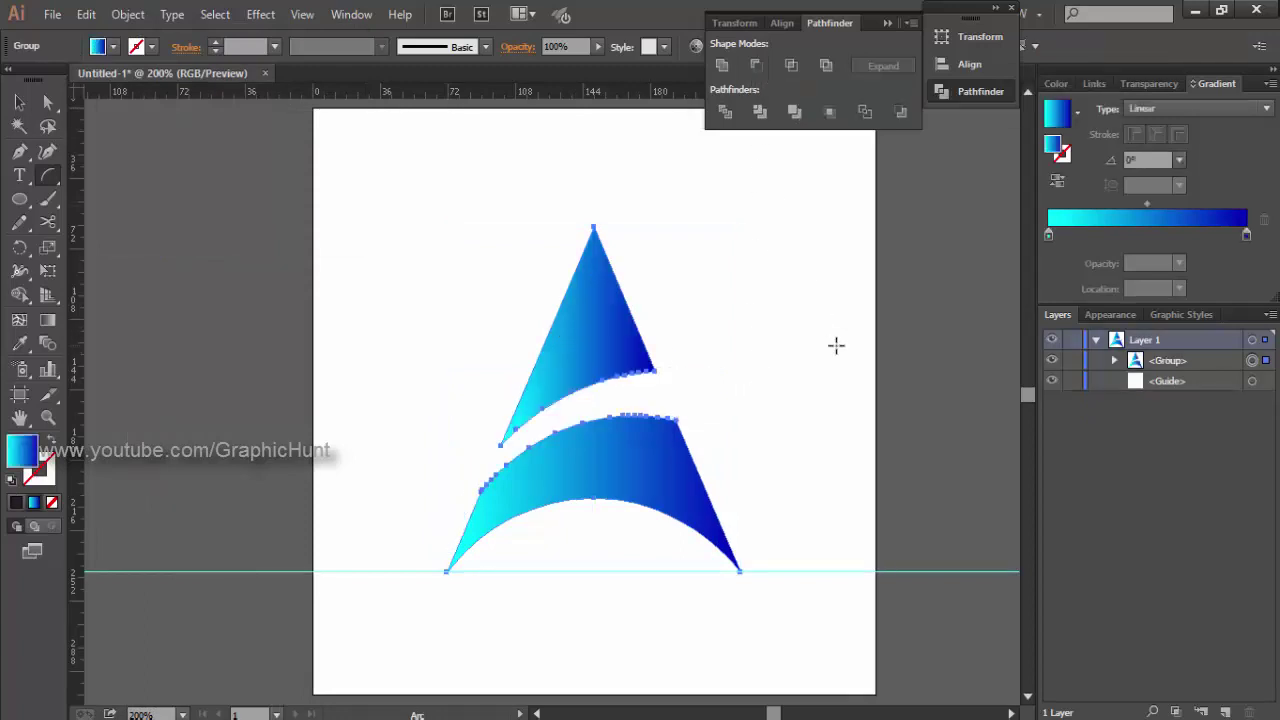
ctrl+click(833, 338)
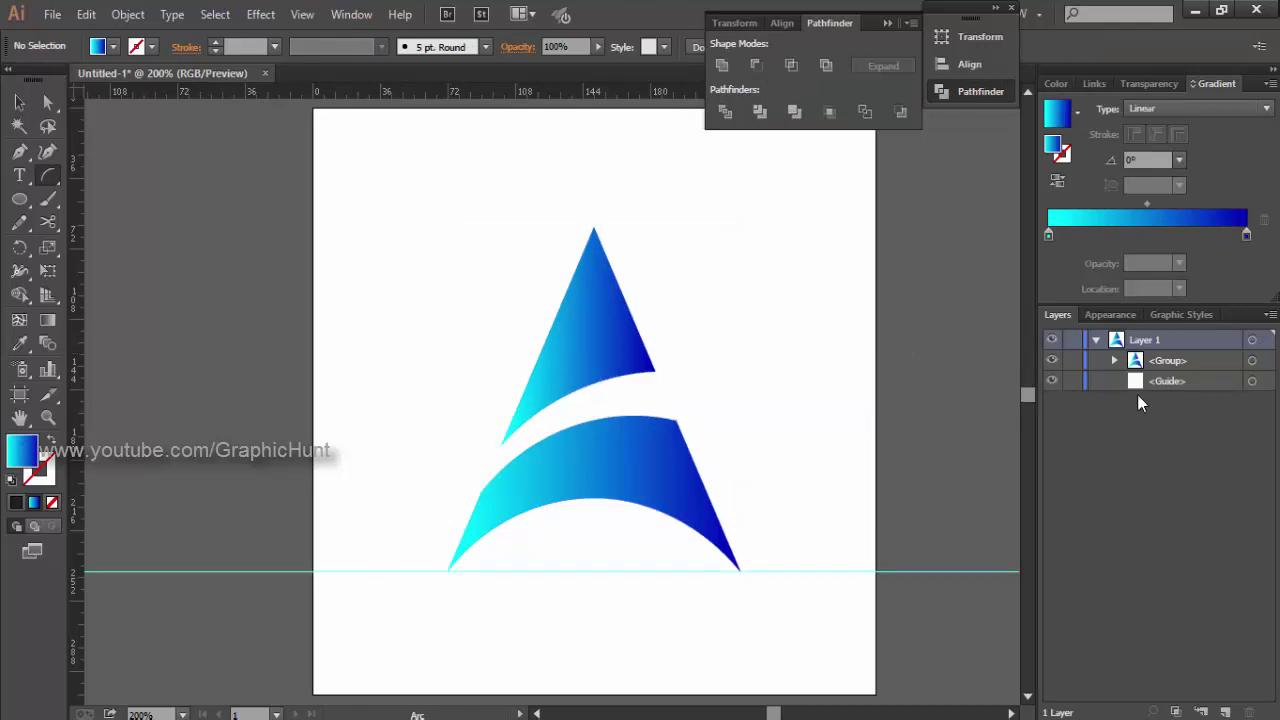
Delete the horizontal guide layer and select both Path sublayers inside the logo group.
drag(1222, 379, 1249, 712)
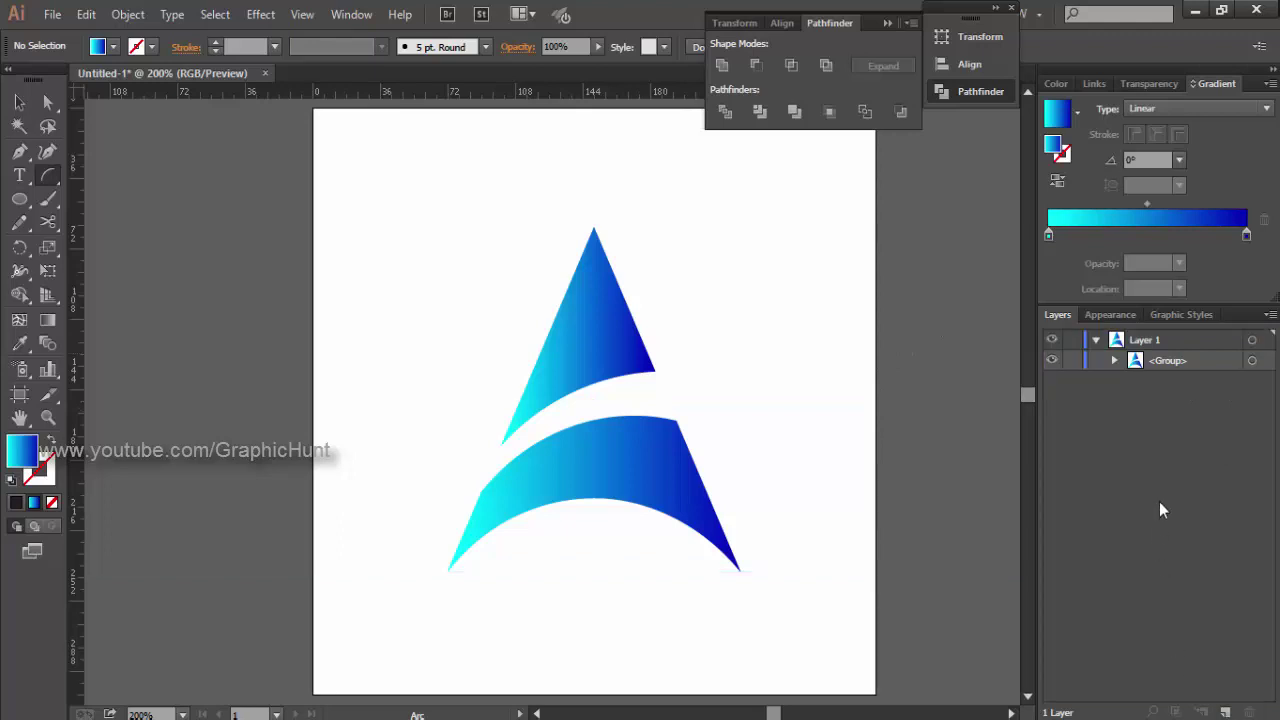
click(1114, 361)
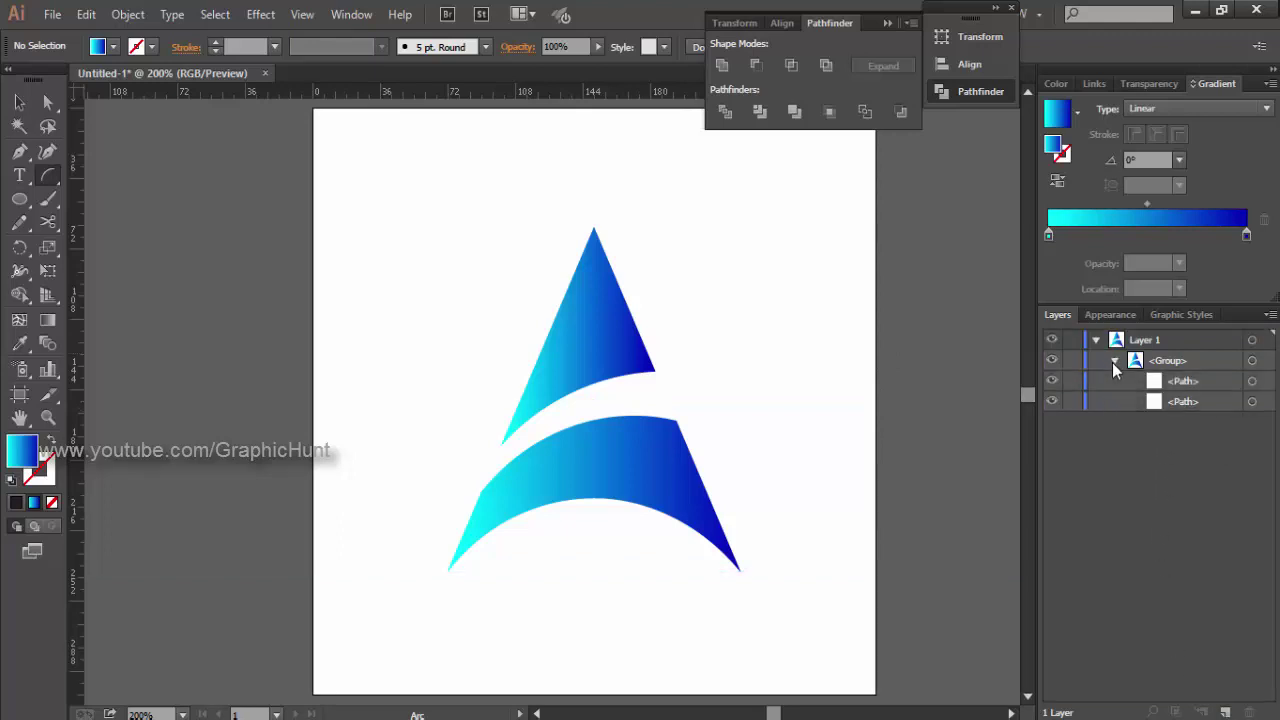
click(1254, 382)
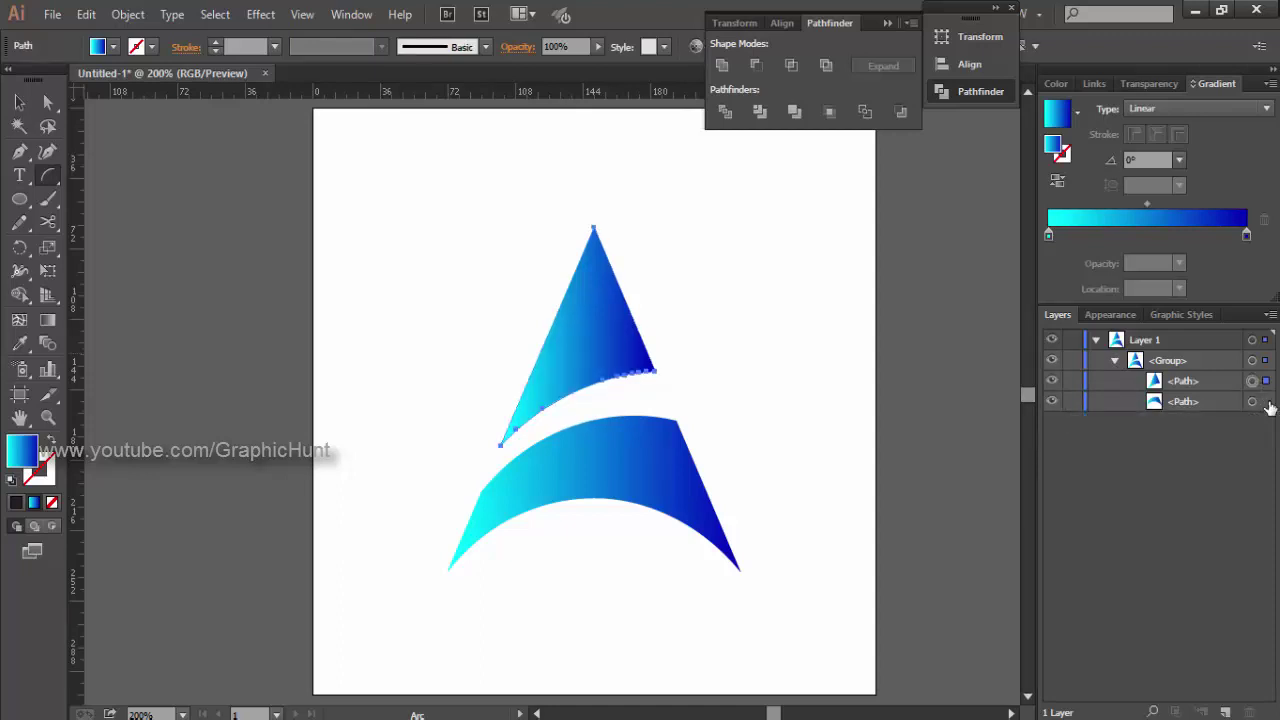
shift+click(1267, 403)
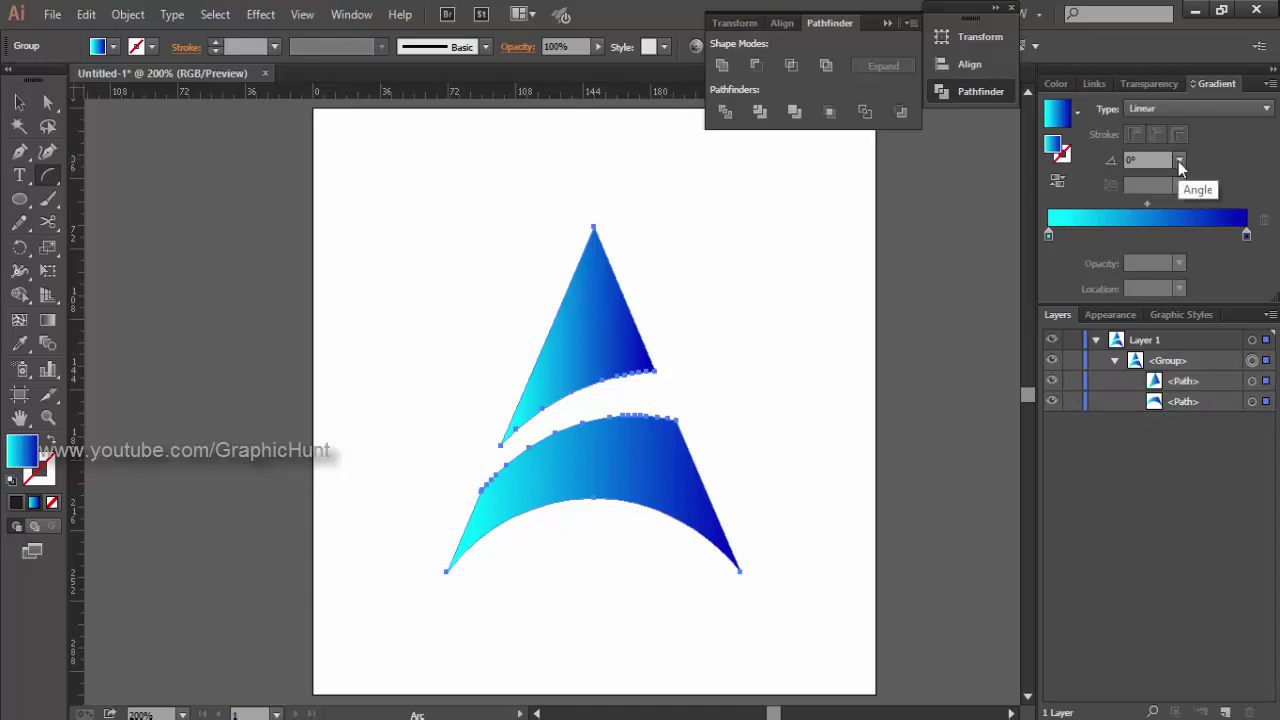
Set both logo pieces' gradient angle to 45°, deselect, and close the Pathfinder panel group.
click(1180, 161)
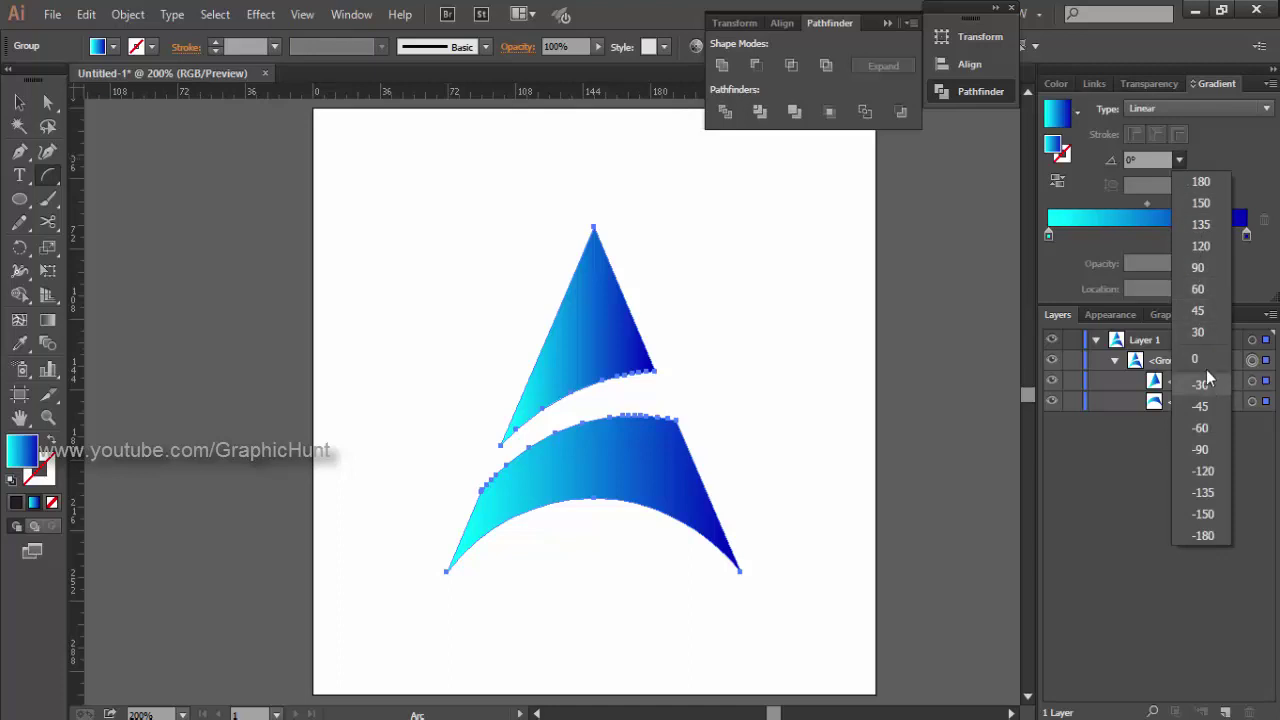
click(1198, 310)
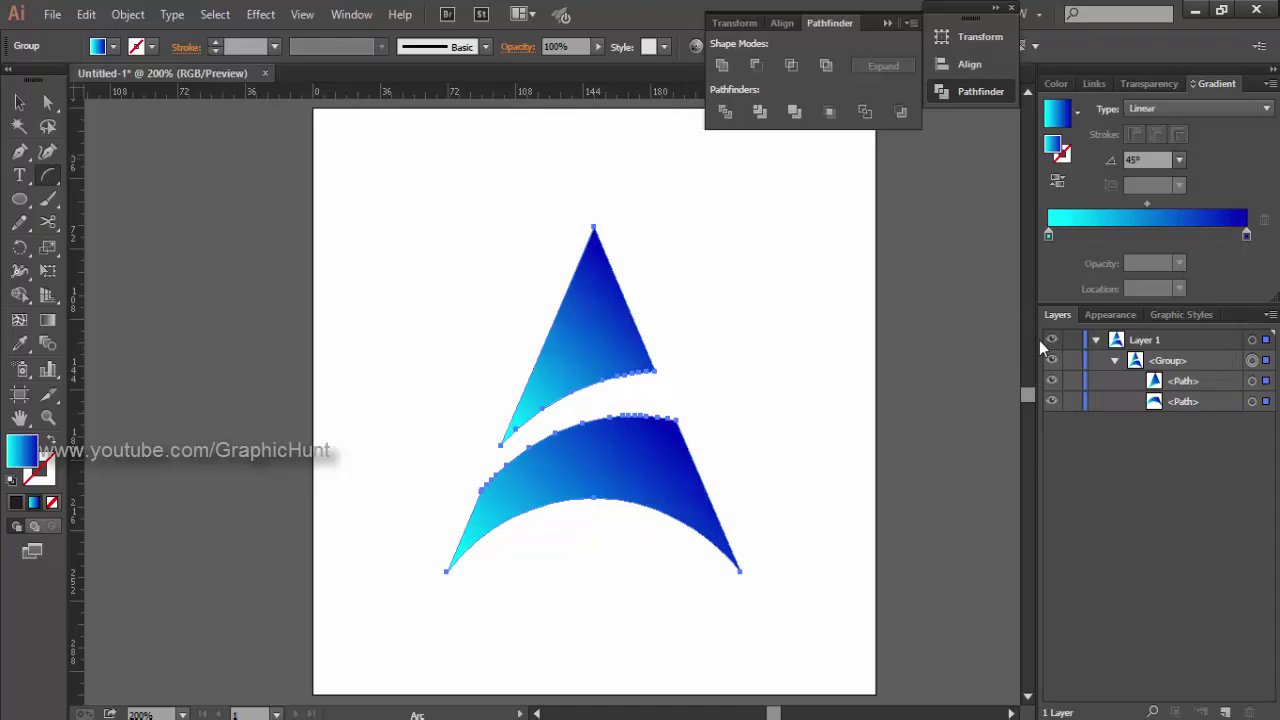
key(v)
click(975, 324)
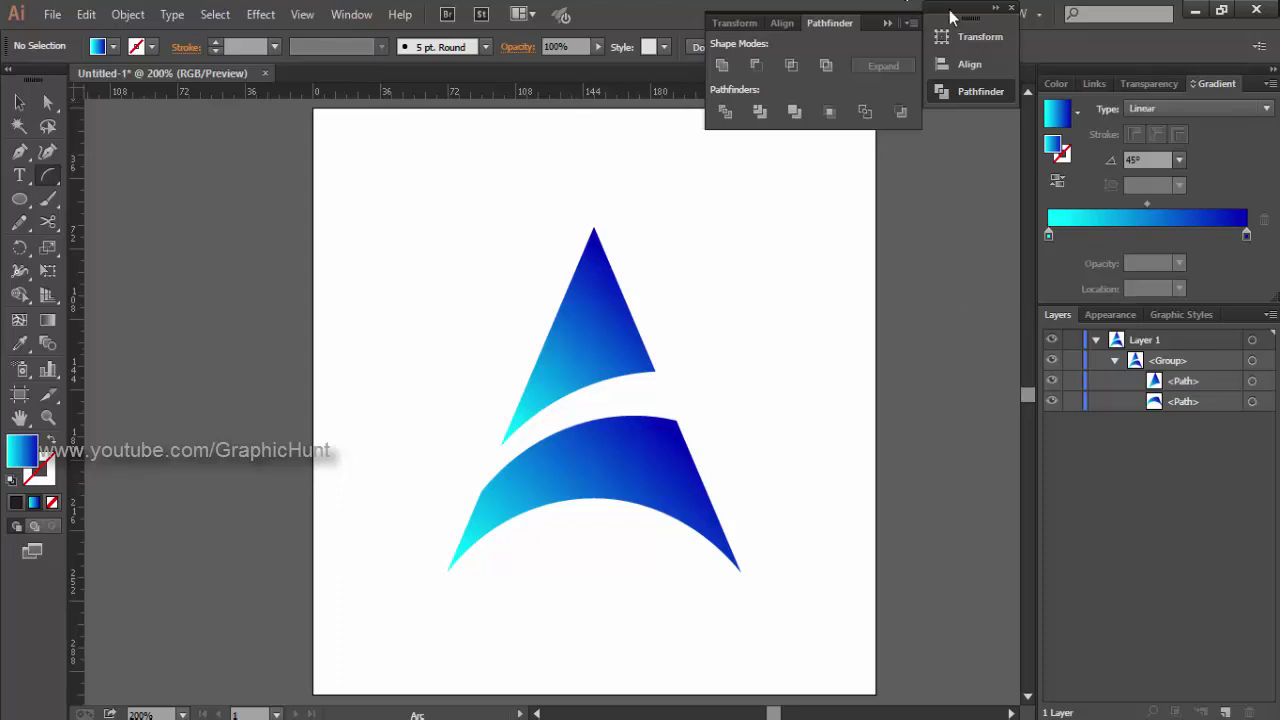
click(1011, 8)
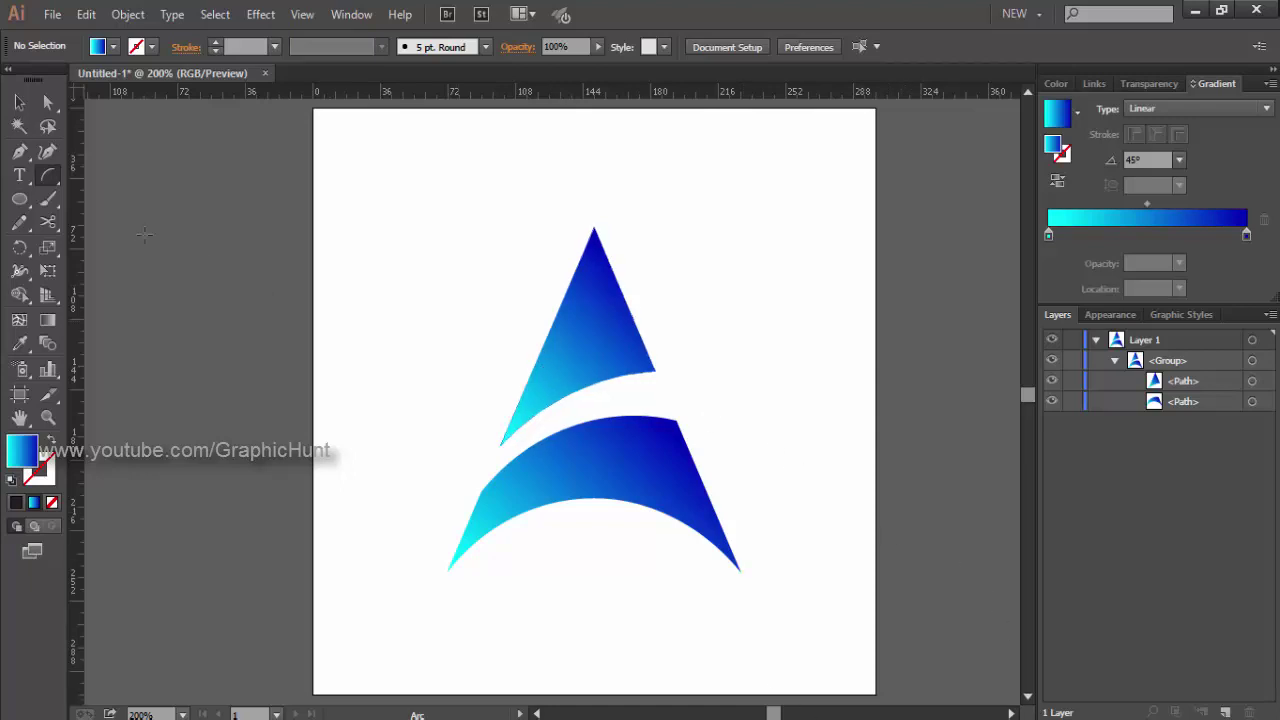
Draw a rectangle covering the whole artboard and move it to the bottom of the layer stack.
drag(55, 174, 98, 197)
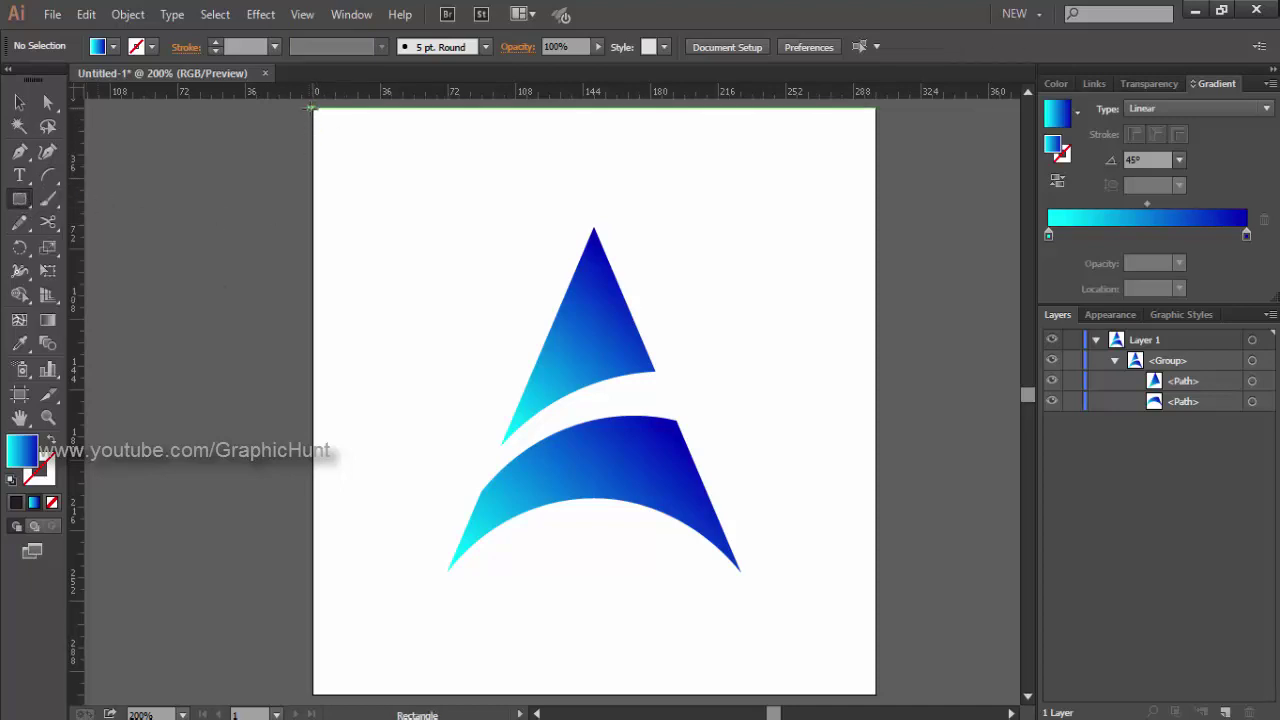
drag(313, 107, 875, 549)
scroll(875, 545, up, 3)
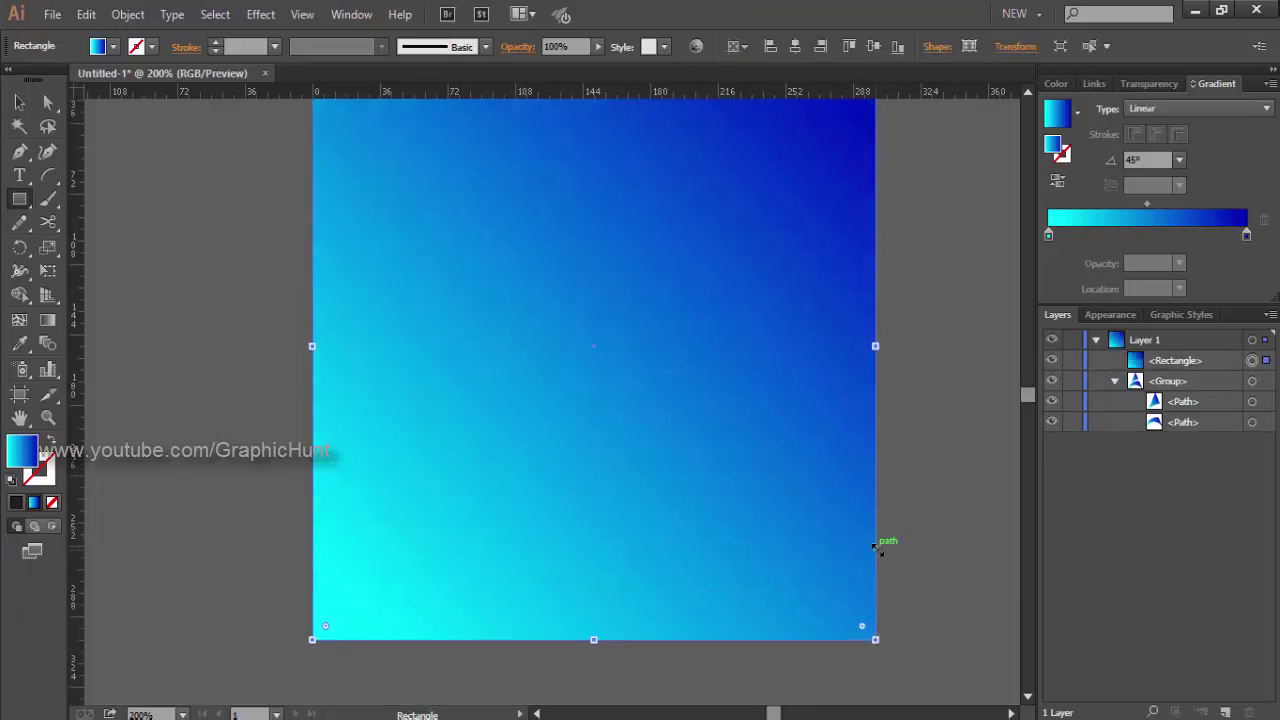
drag(1189, 347, 1186, 434)
drag(1180, 345, 1212, 430)
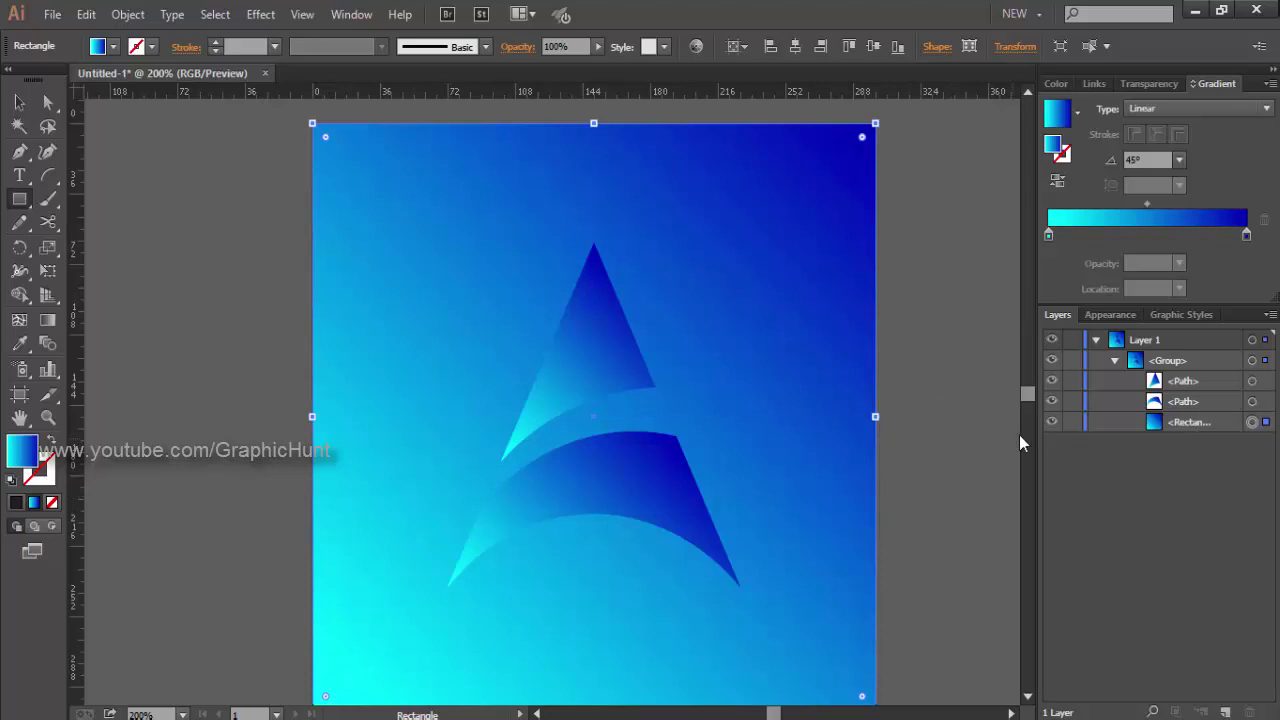
Fill the background with a white-to-black radial gradient and drag the midpoint to widen the glow.
click(113, 47)
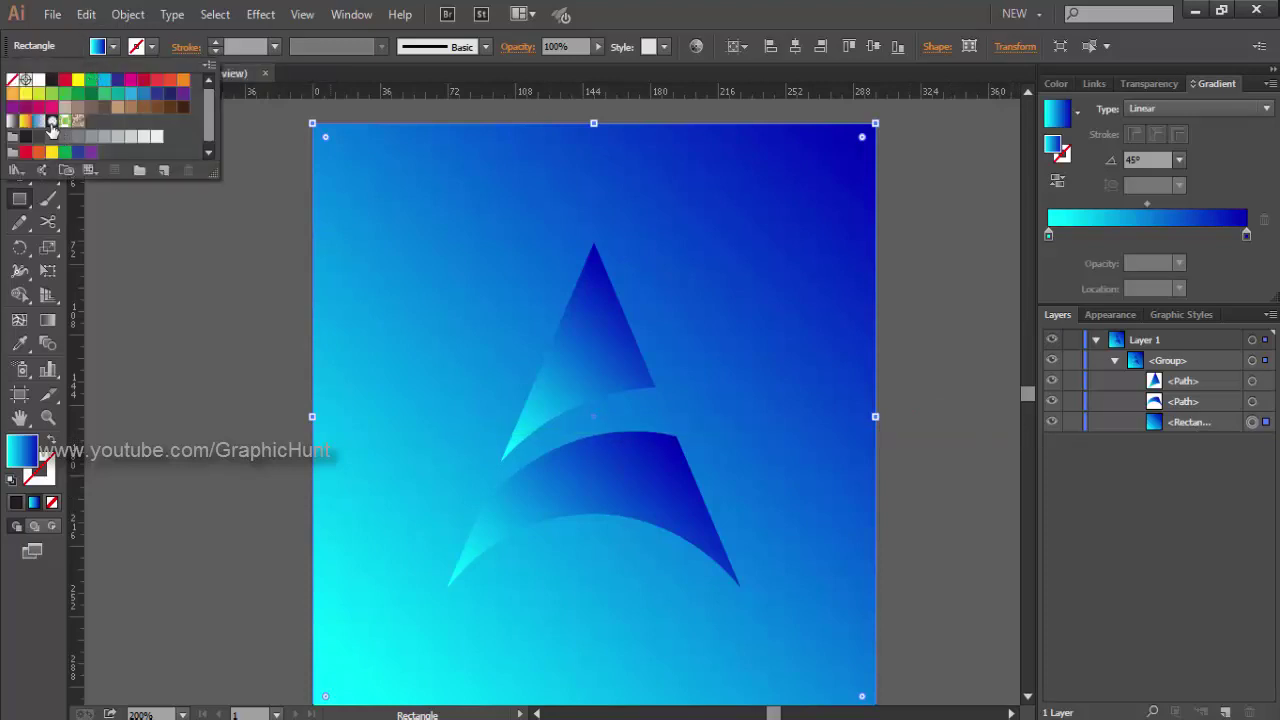
click(12, 121)
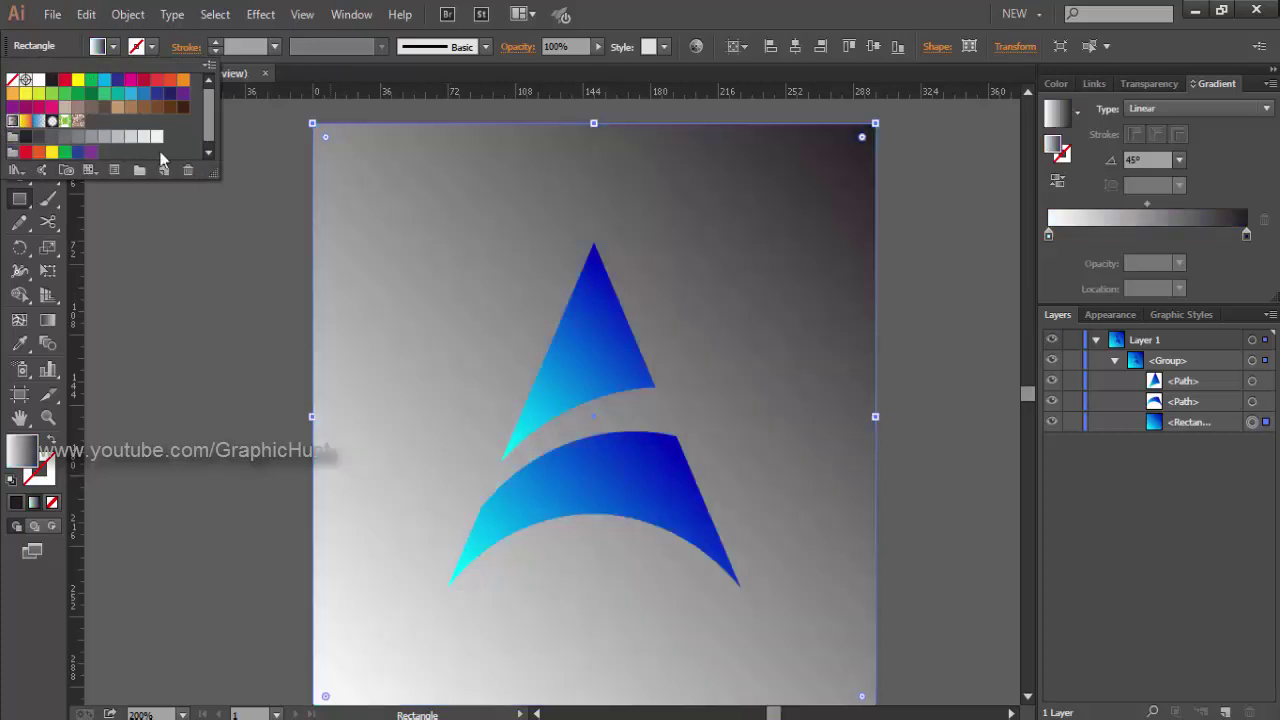
click(1186, 109)
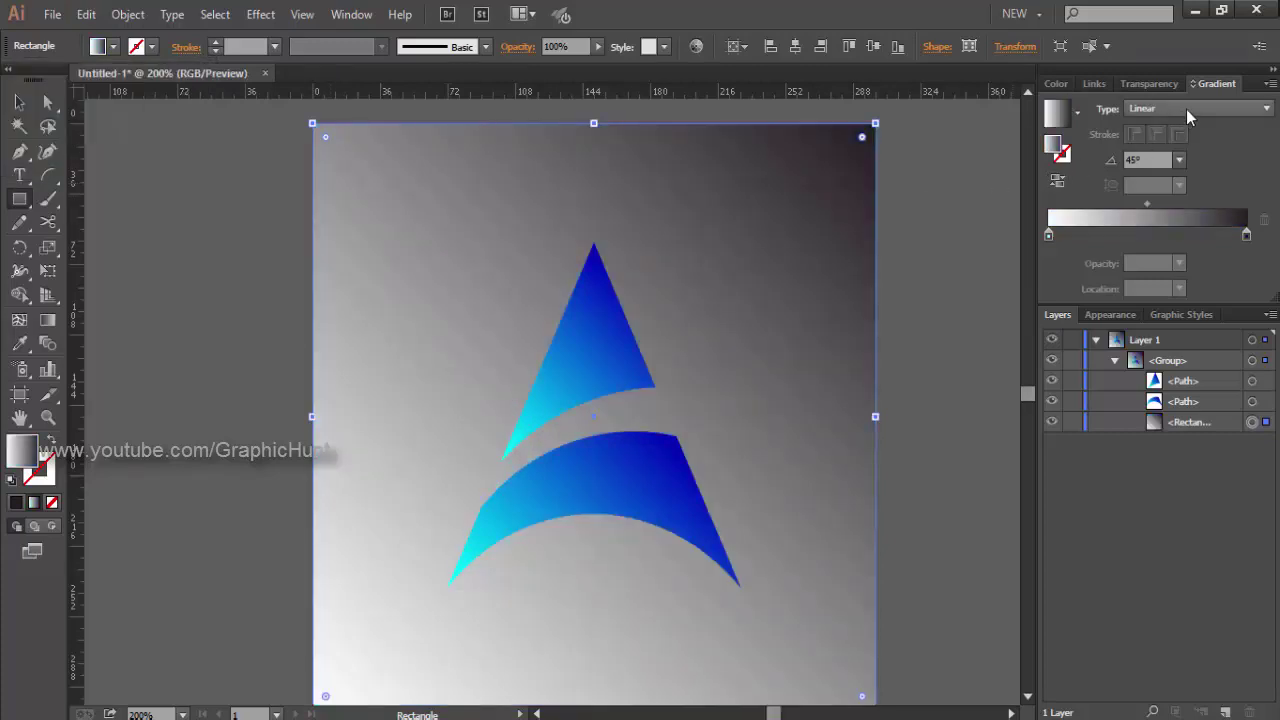
click(1186, 109)
click(1191, 146)
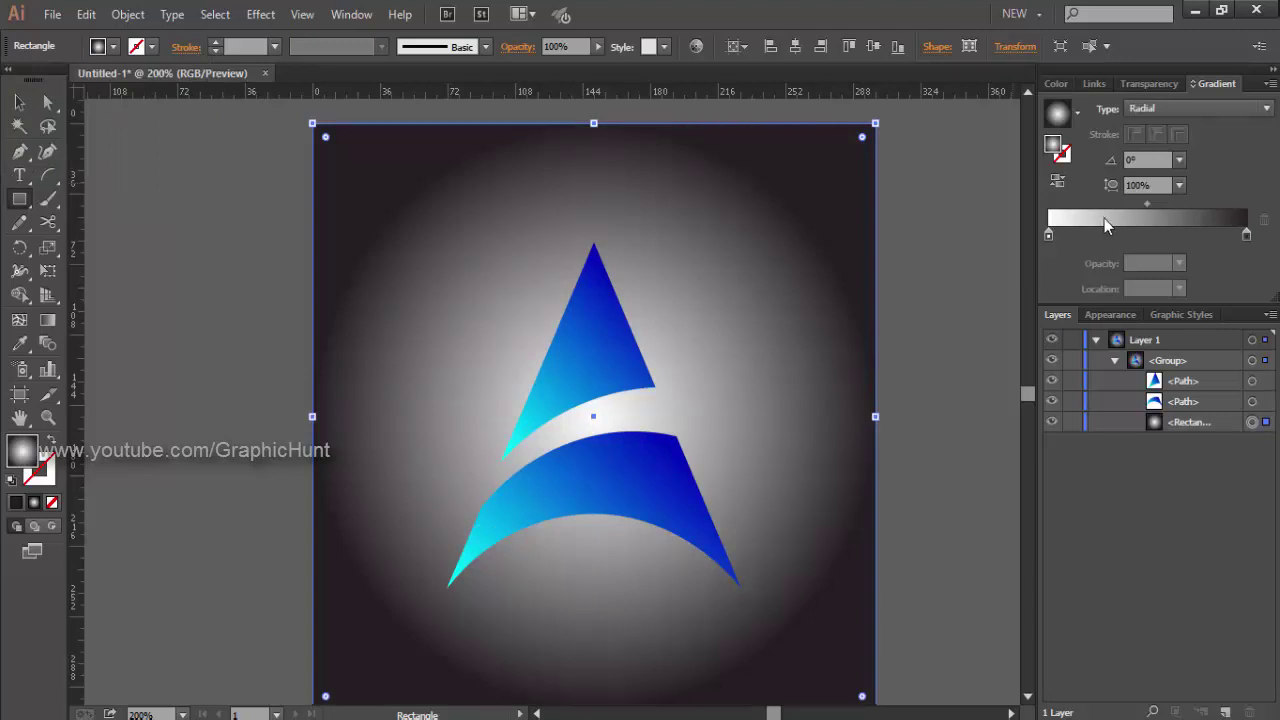
drag(1146, 205, 1097, 208)
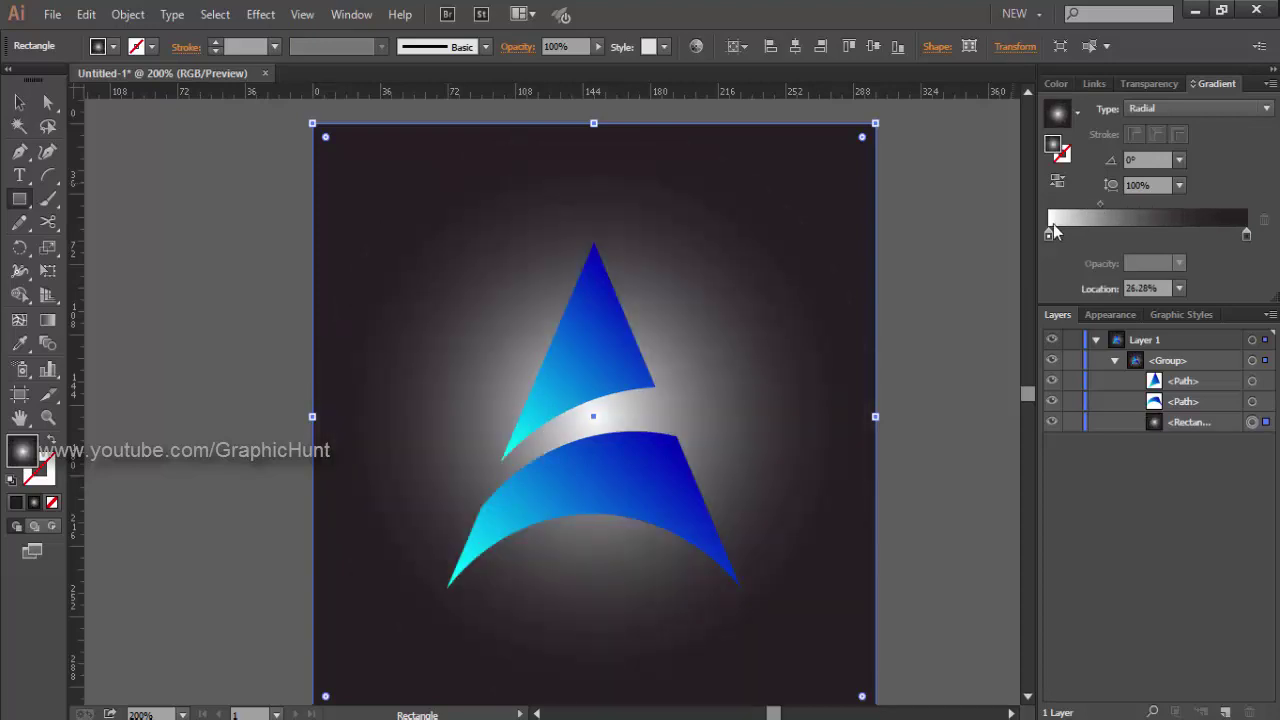
click(1047, 234)
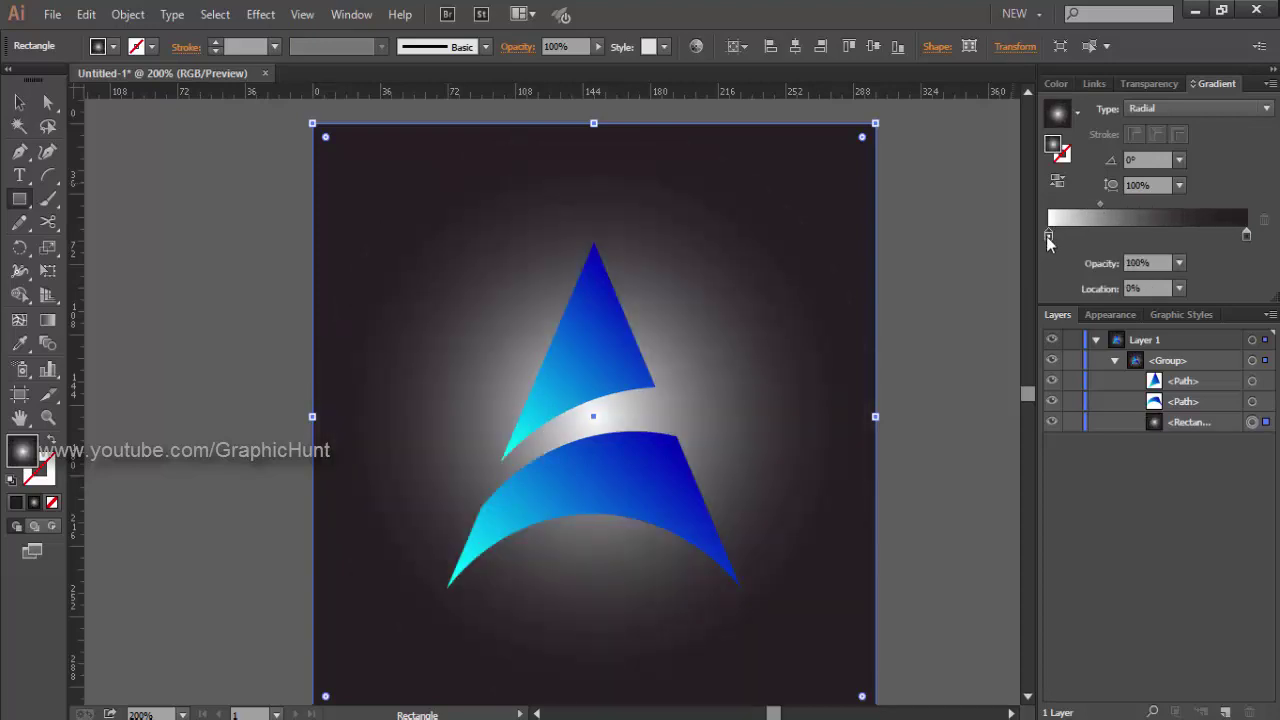
double_click(1046, 236)
Give the gradient's centre stop a light grey swatch, trying greys for the end stop.
click(1002, 338)
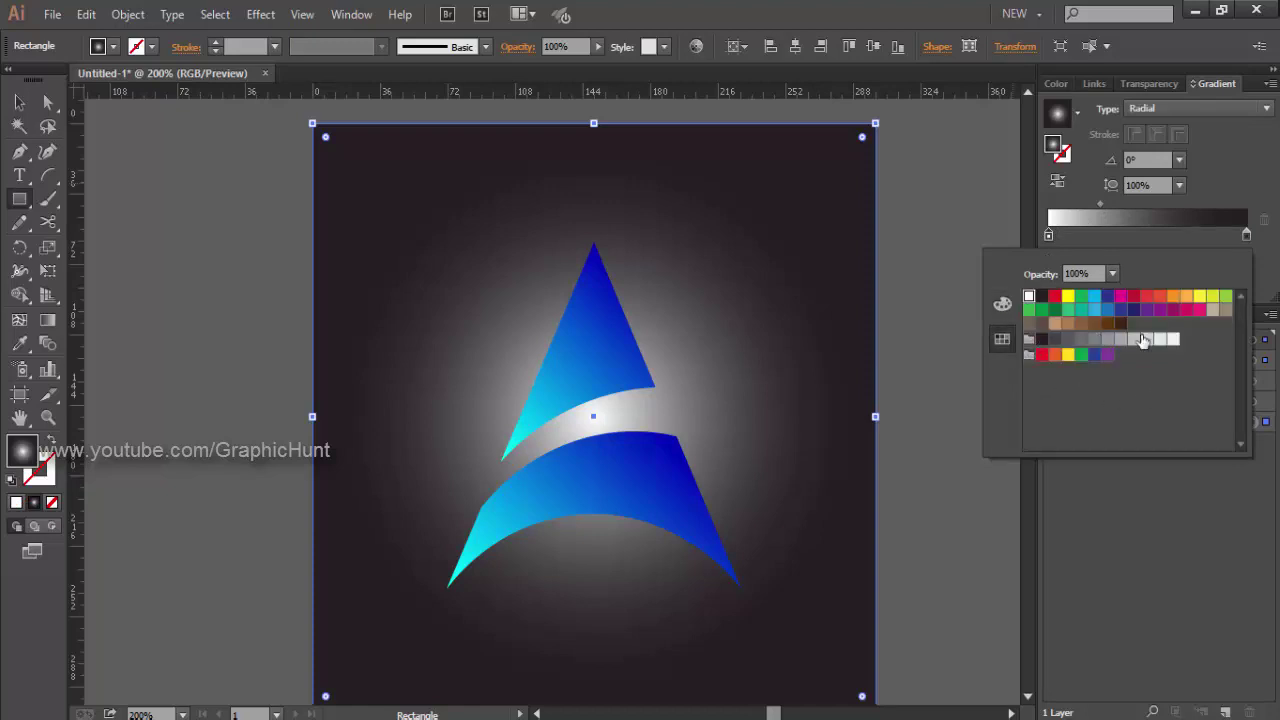
click(1132, 340)
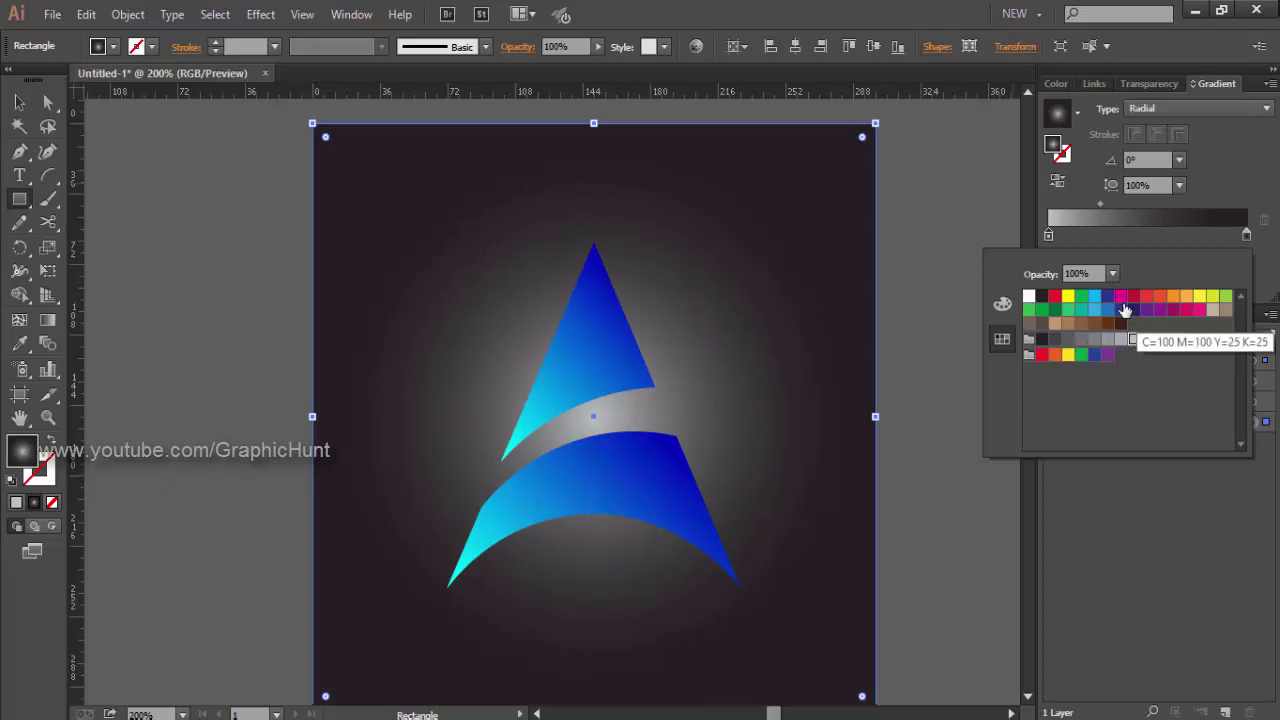
click(1247, 237)
double_click(1247, 237)
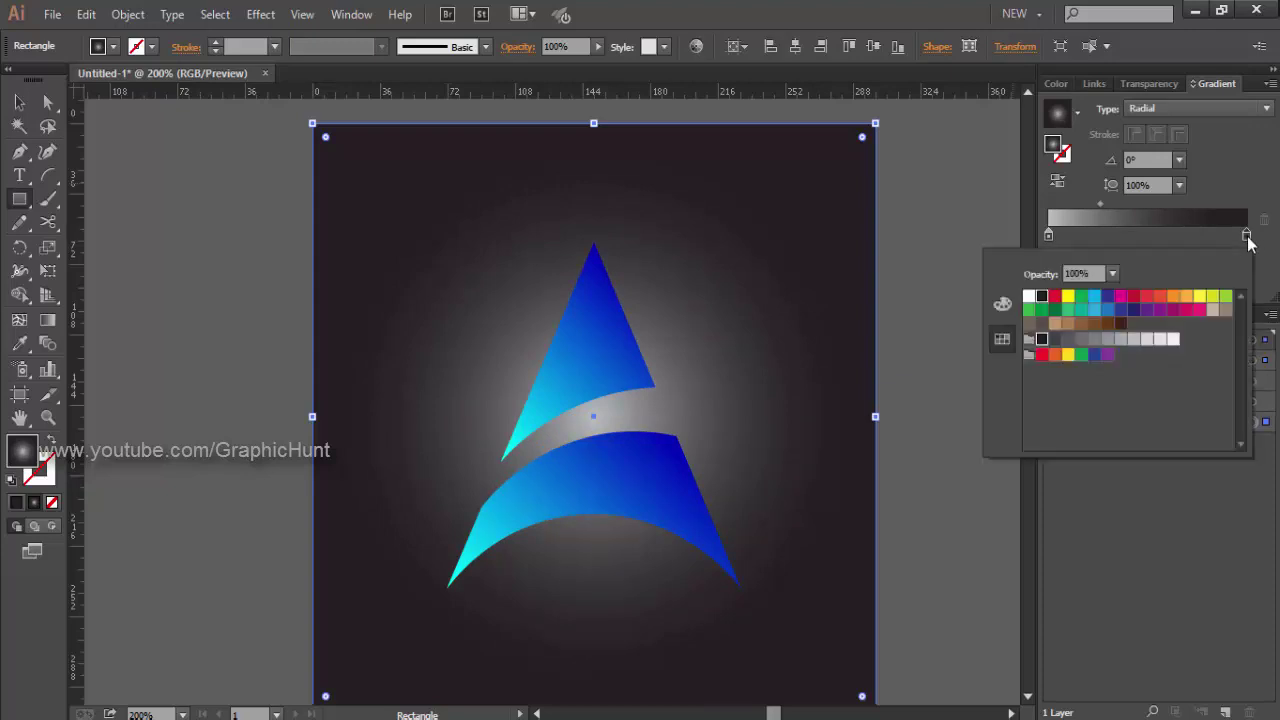
click(1110, 340)
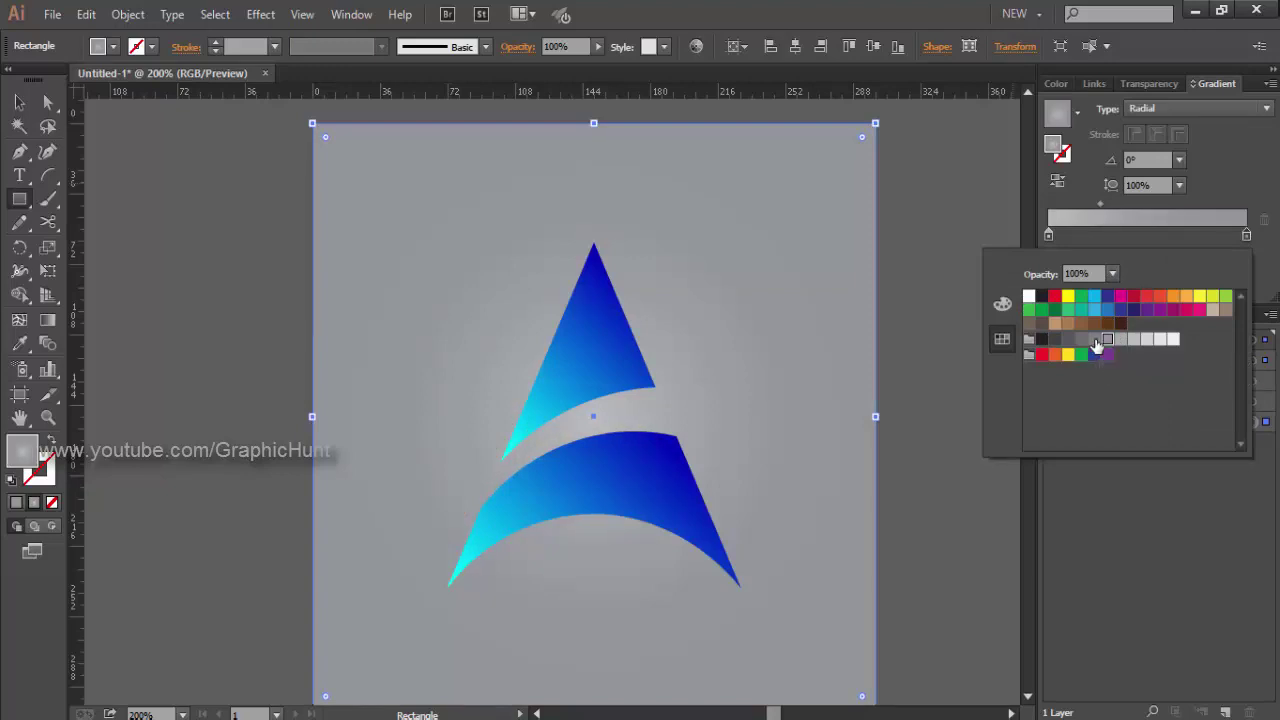
click(1095, 341)
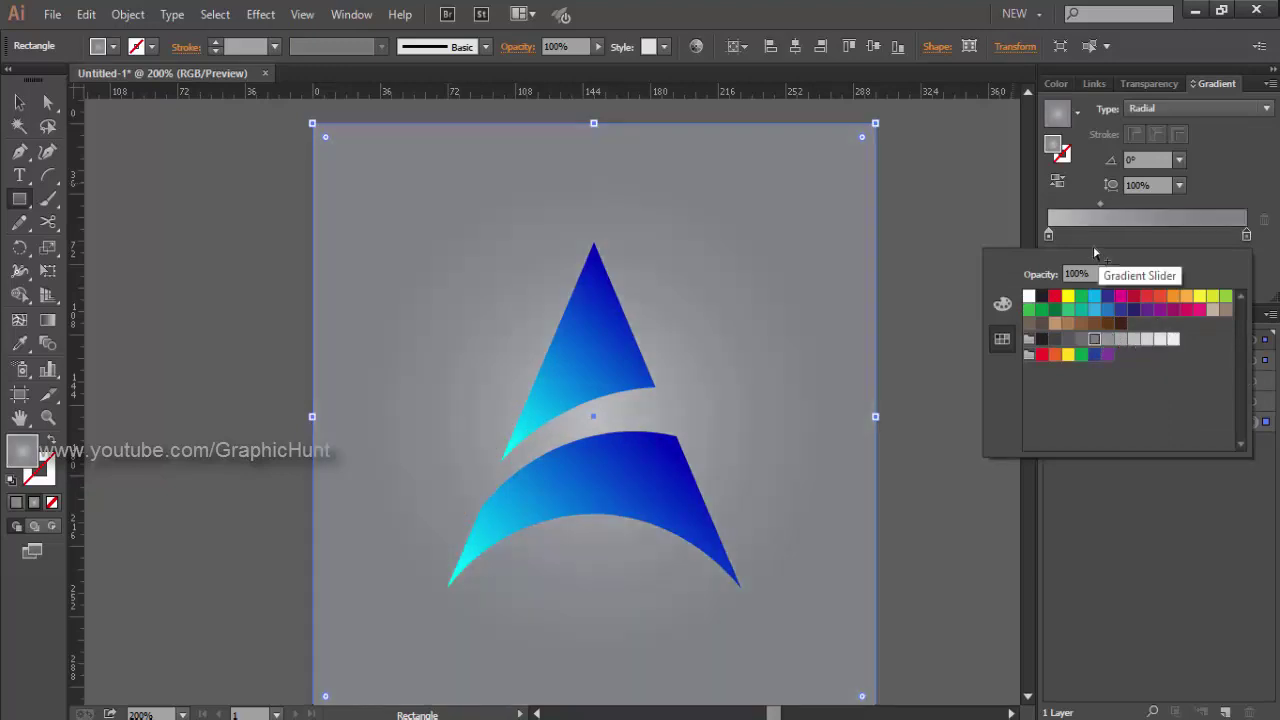
click(1047, 235)
double_click(1047, 235)
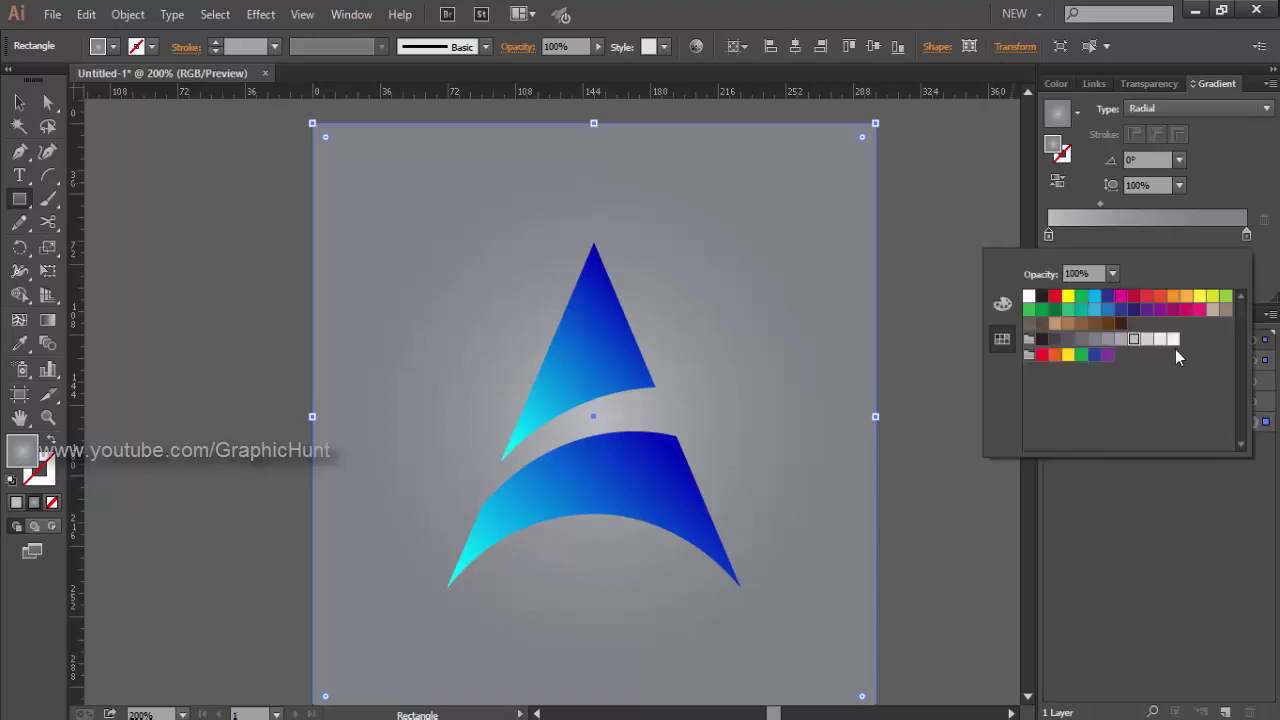
click(1160, 340)
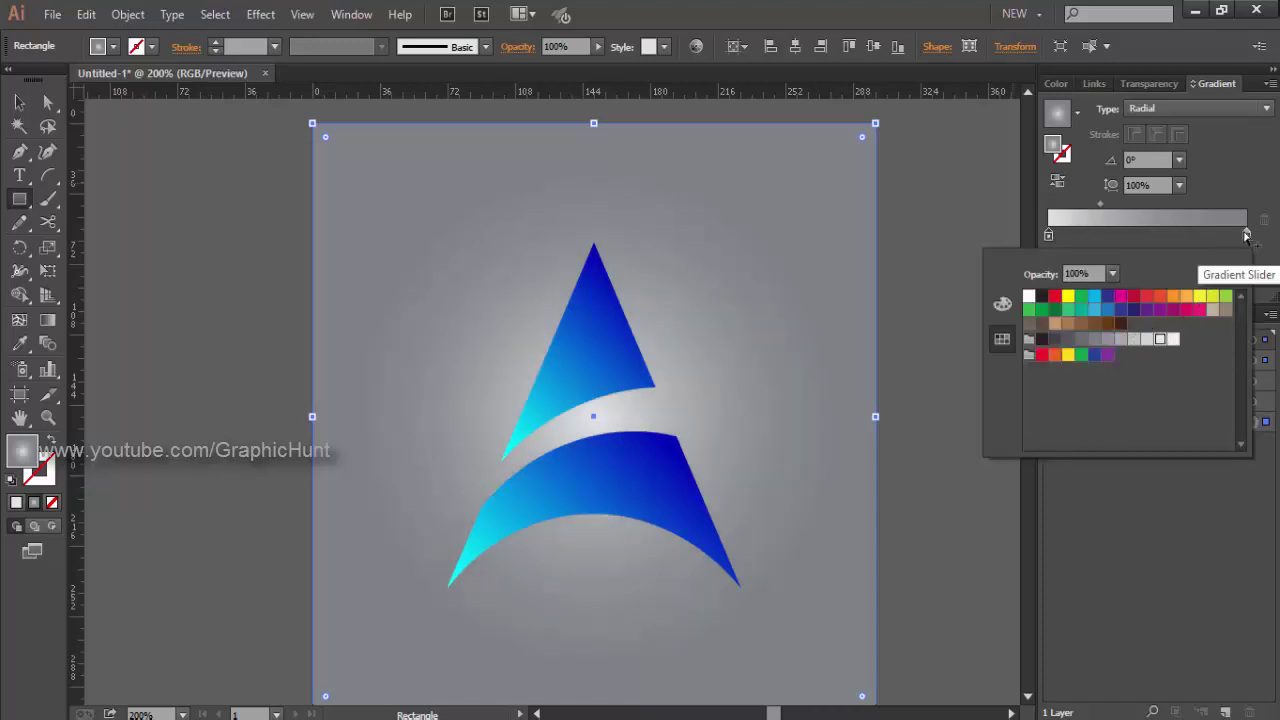
Step the gradient's outer stop through darker greys to the 50% grey swatch.
click(1247, 237)
double_click(1247, 237)
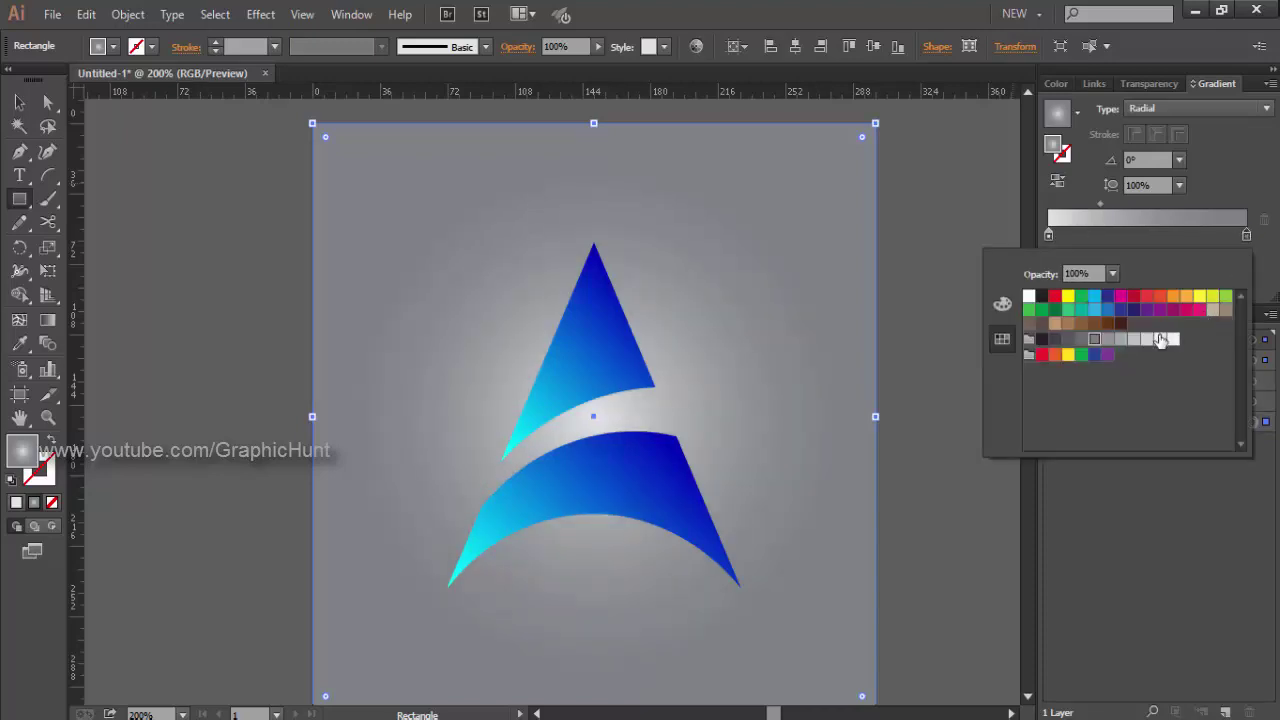
click(1147, 340)
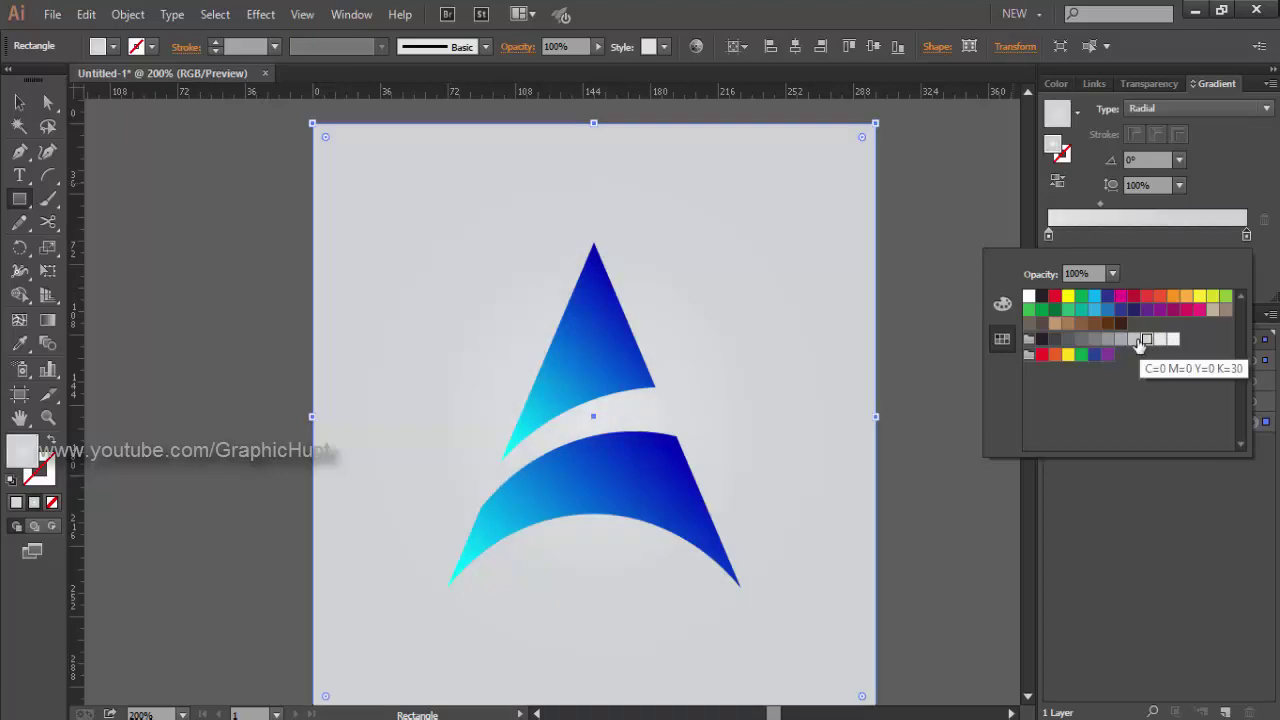
click(1134, 340)
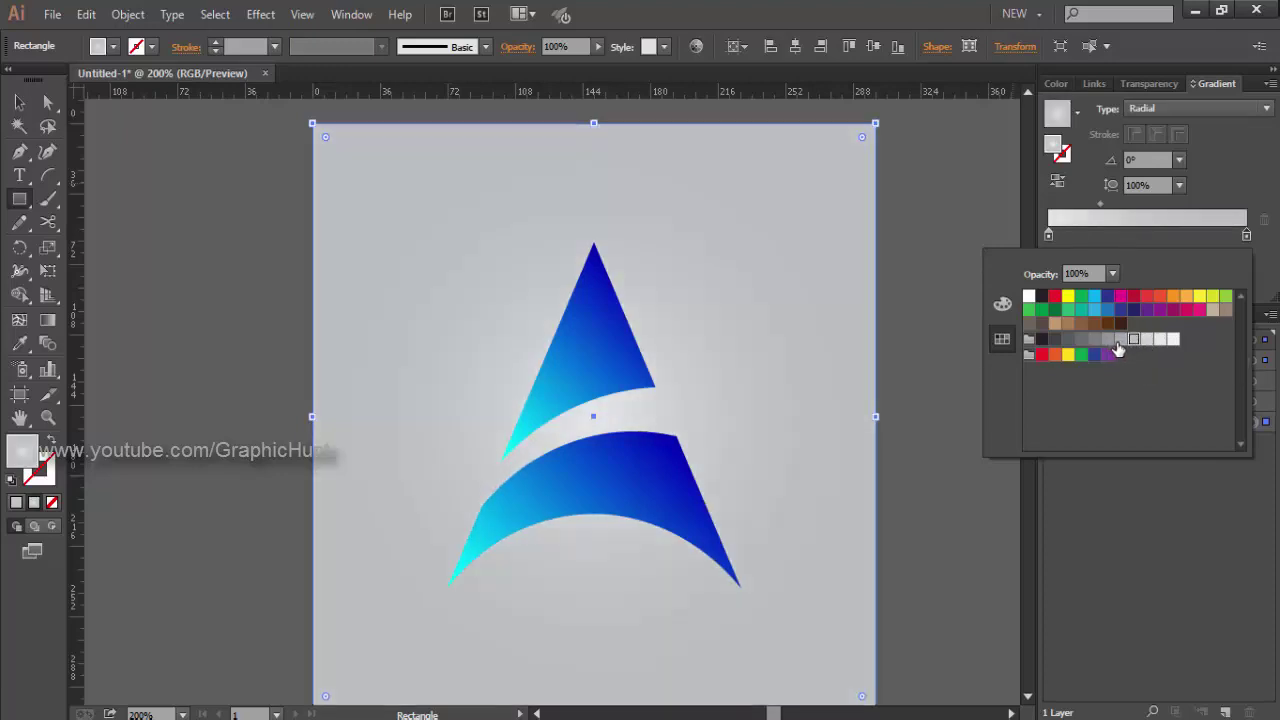
click(1120, 340)
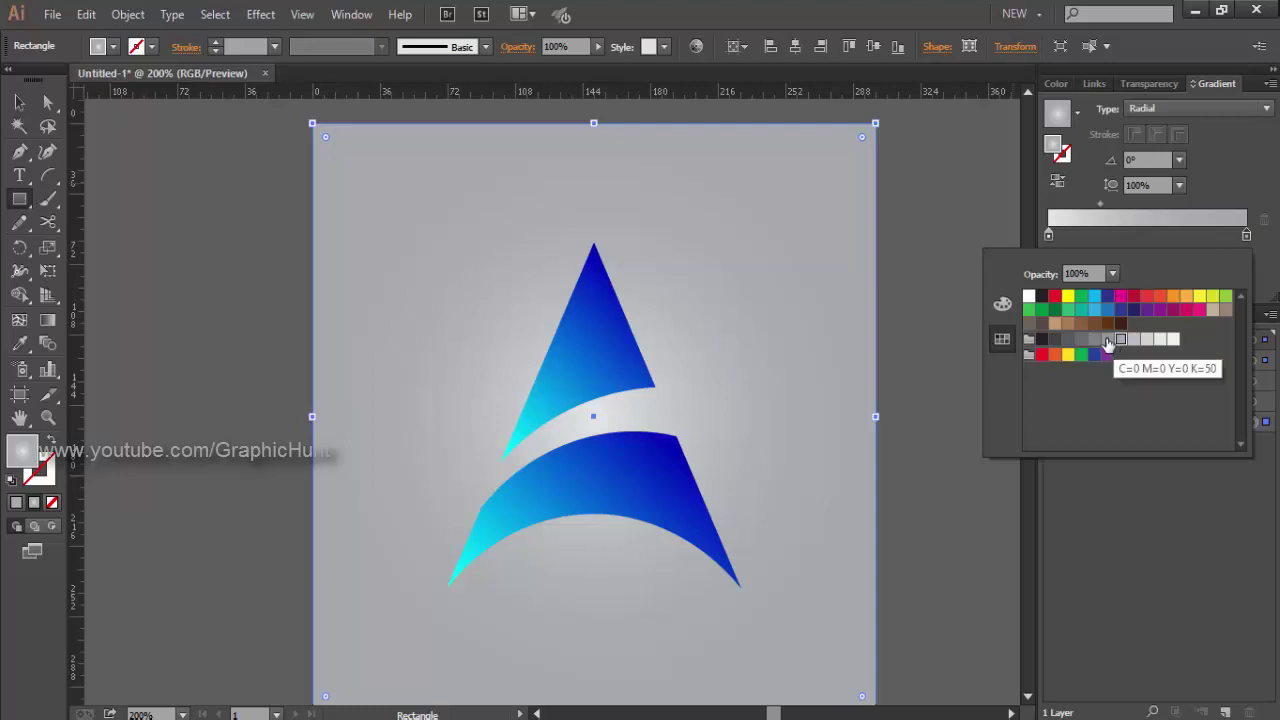
click(1108, 340)
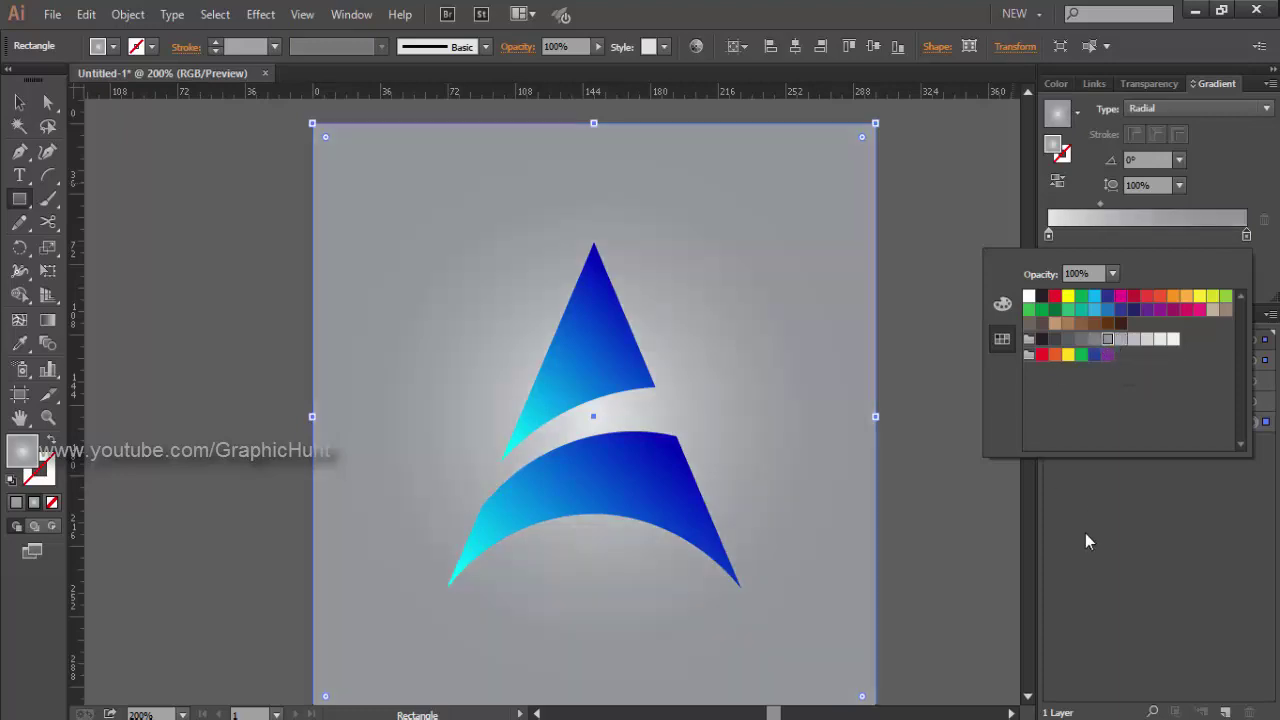
click(938, 340)
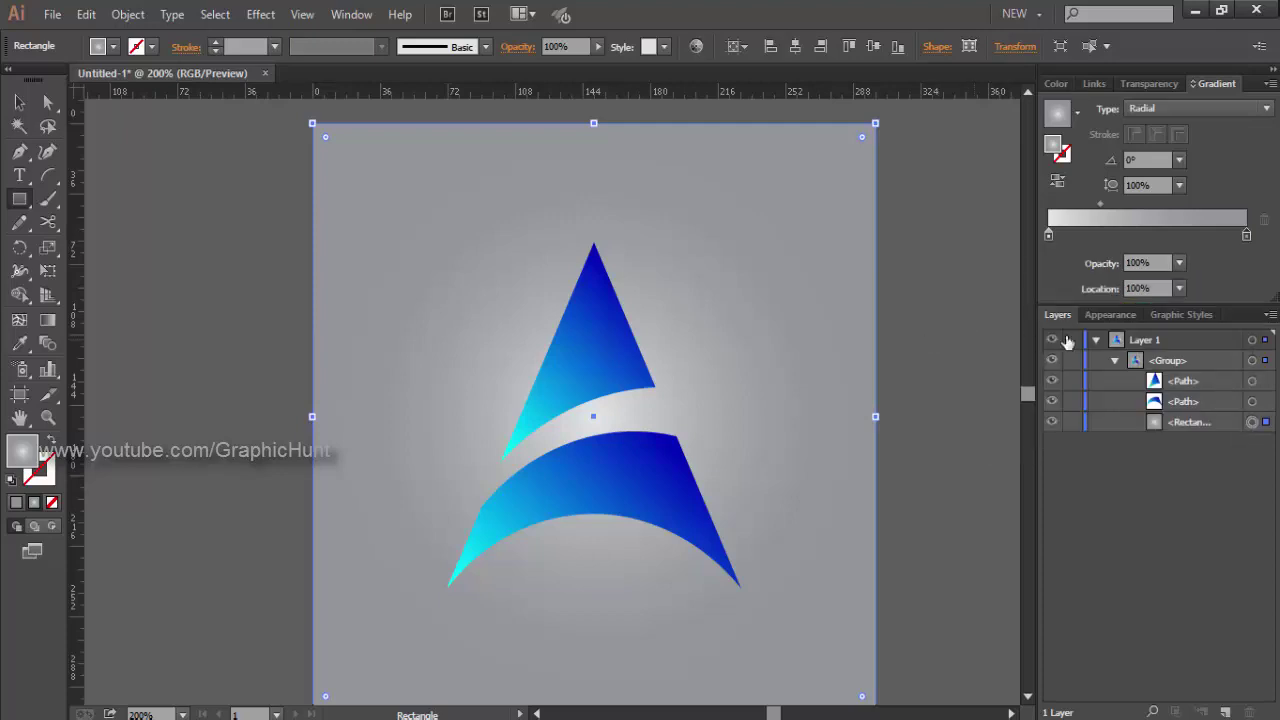
double_click(1247, 238)
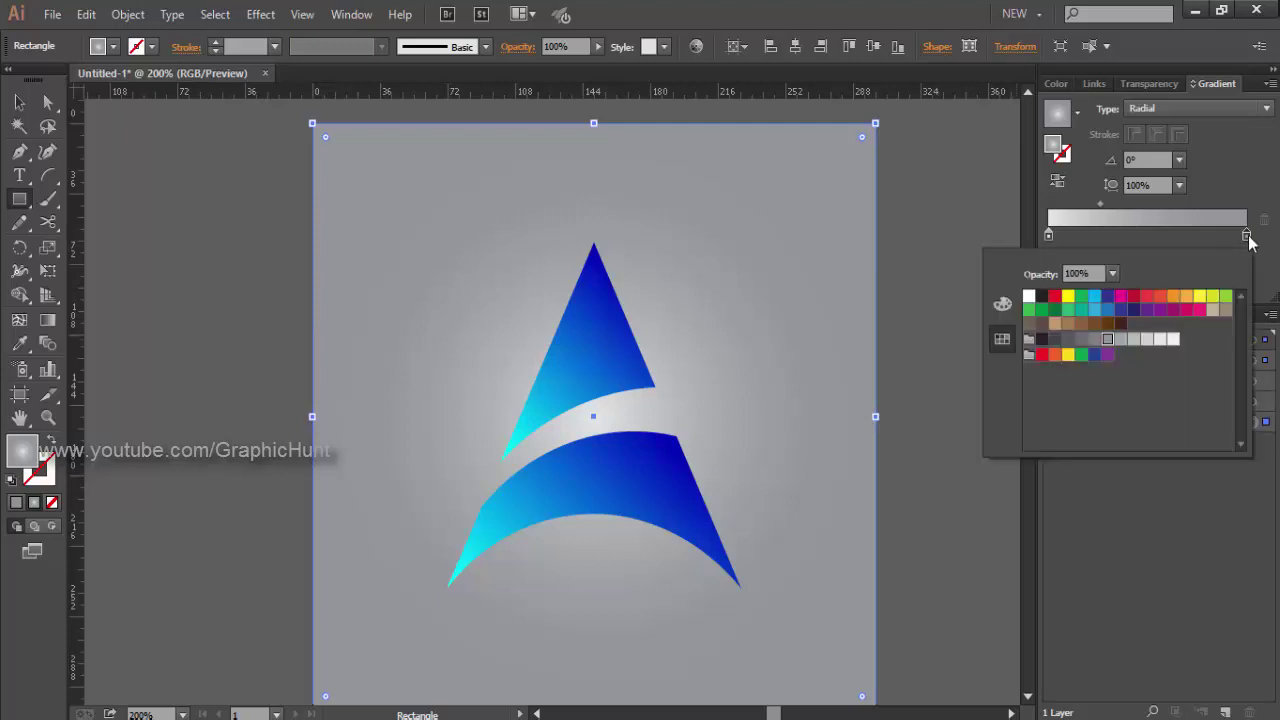
Try cyan and blue swatches for the outer stop, then shift it toward teal in RGB.
click(1095, 298)
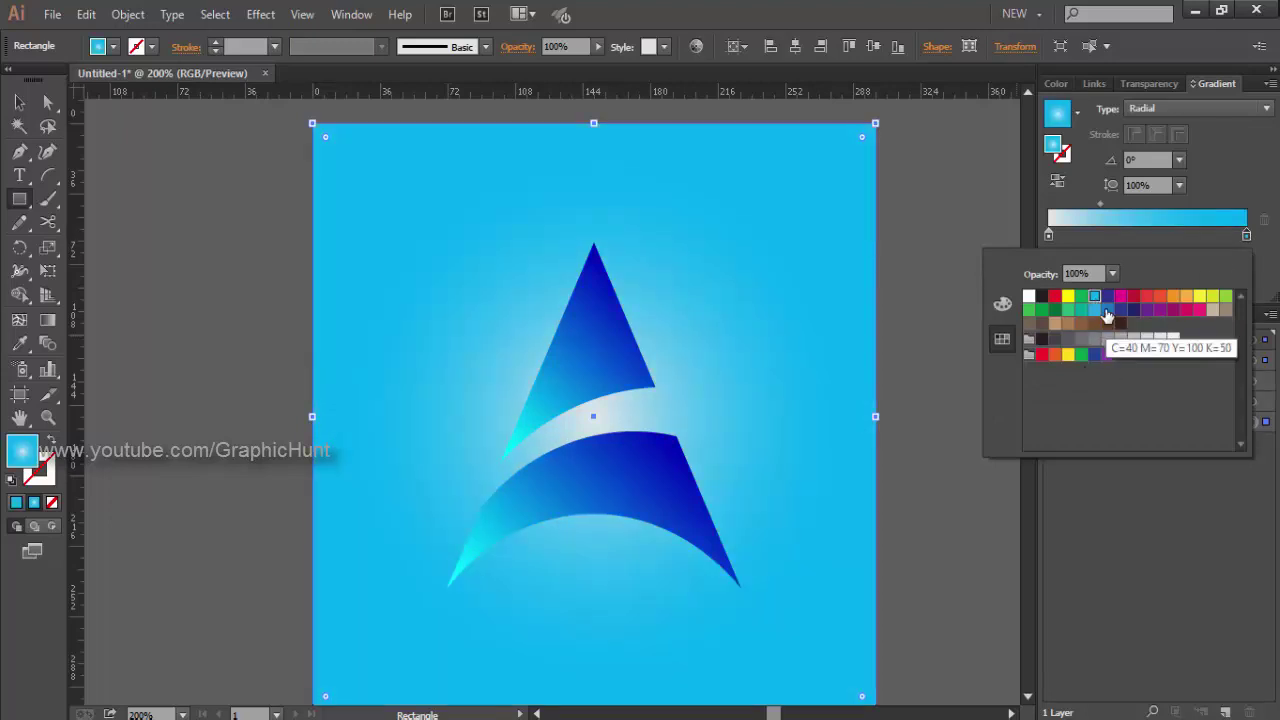
click(1093, 311)
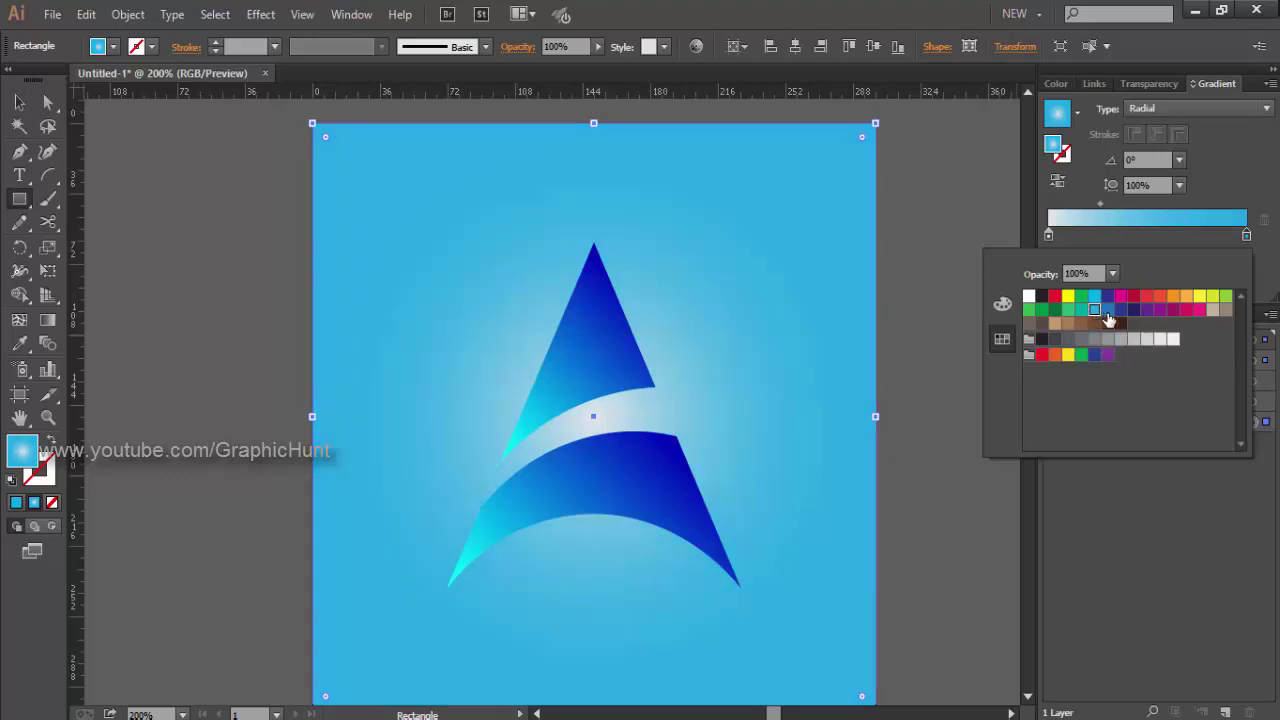
click(1107, 312)
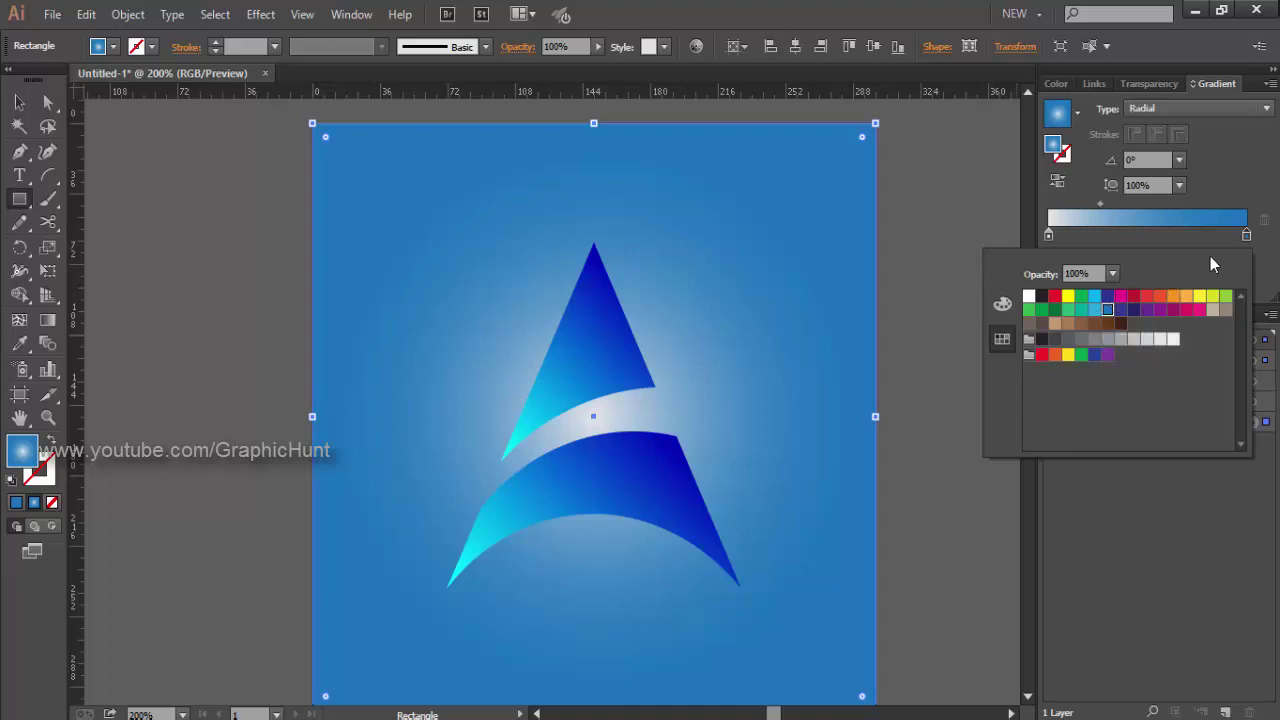
click(1012, 304)
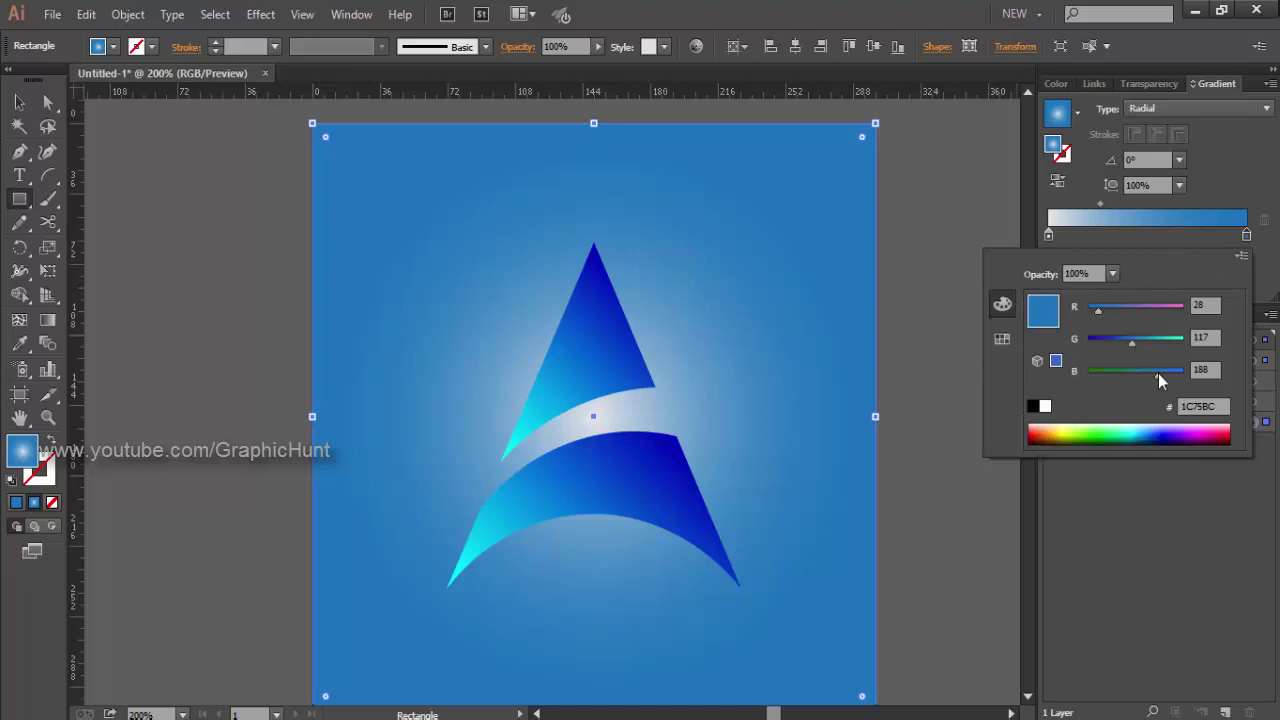
mouse_move(1158, 374)
mouse_down()
mouse_move(1172, 380)
mouse_move(1155, 382)
mouse_up()
drag(1149, 377, 1123, 343)
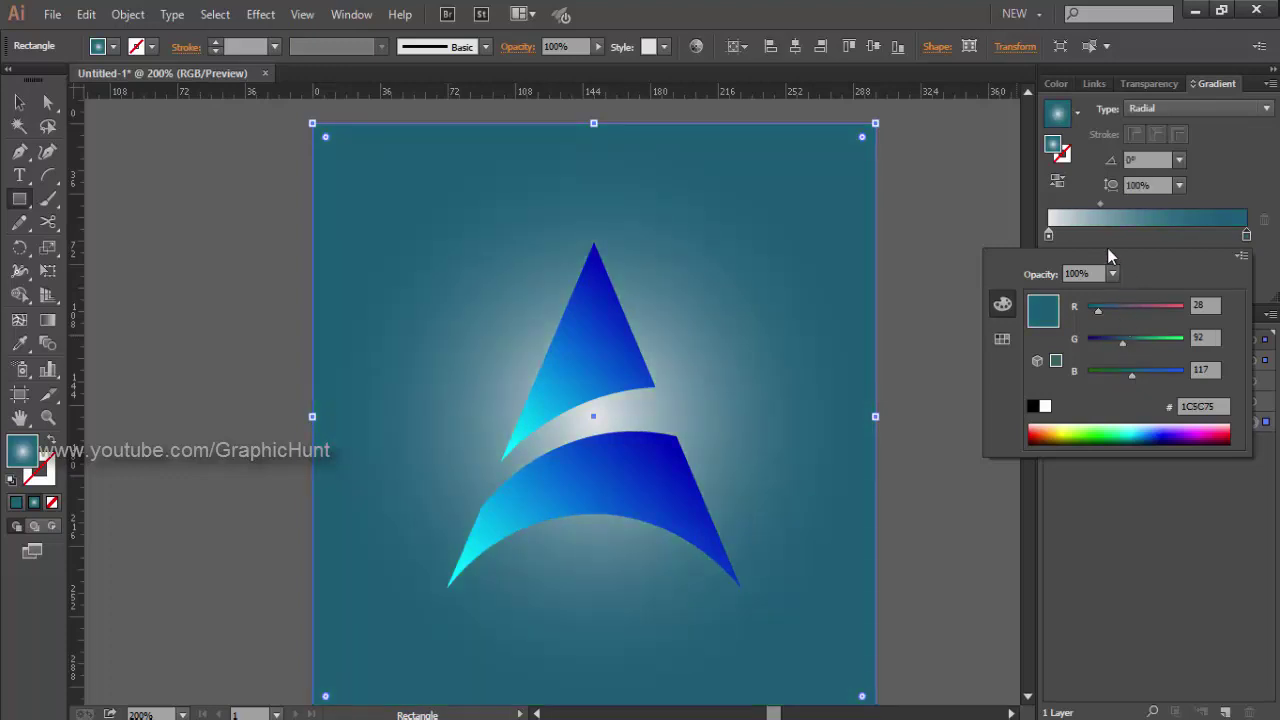
Tint the gradient's centre stop cyan.
click(1048, 235)
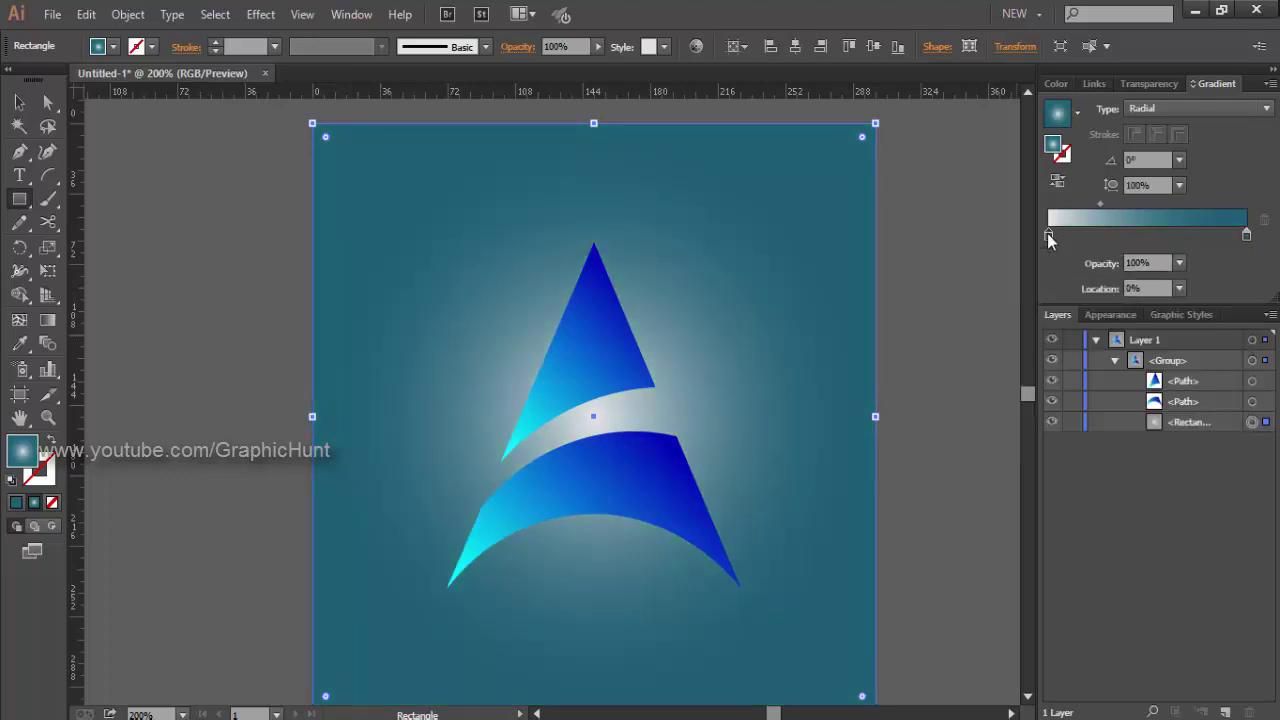
double_click(1048, 236)
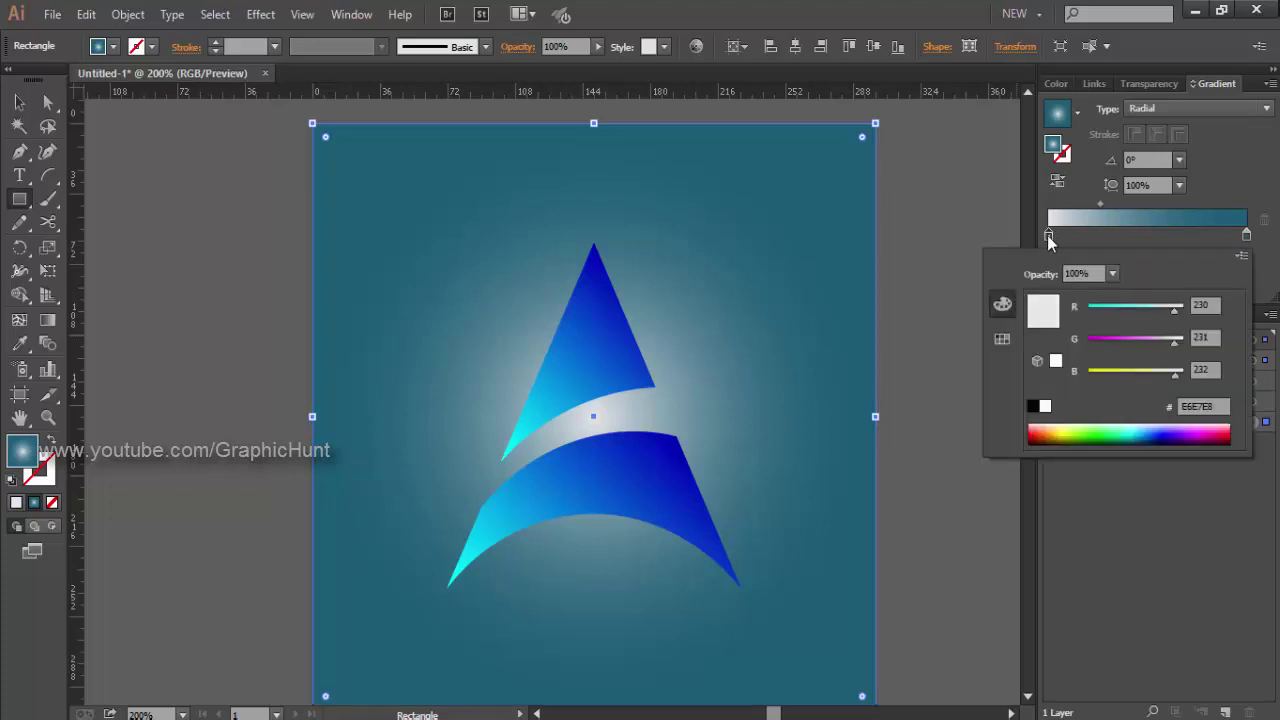
drag(1175, 318, 1118, 316)
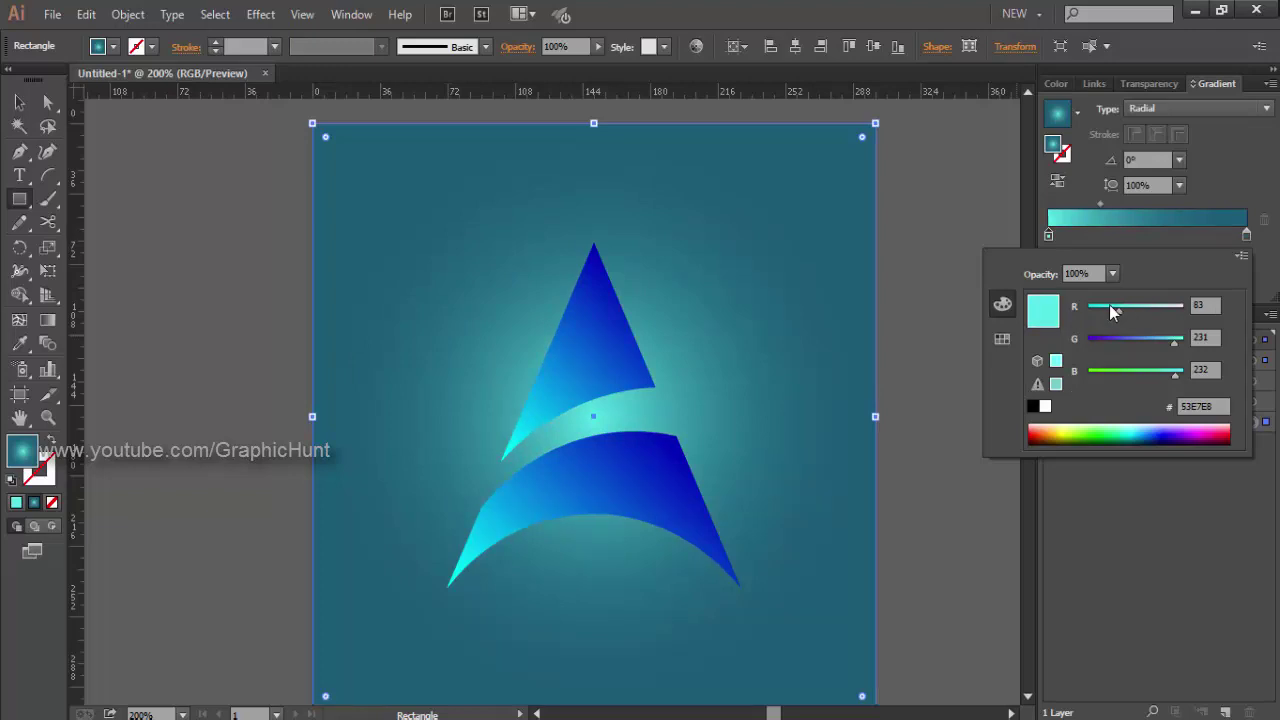
key(Return)
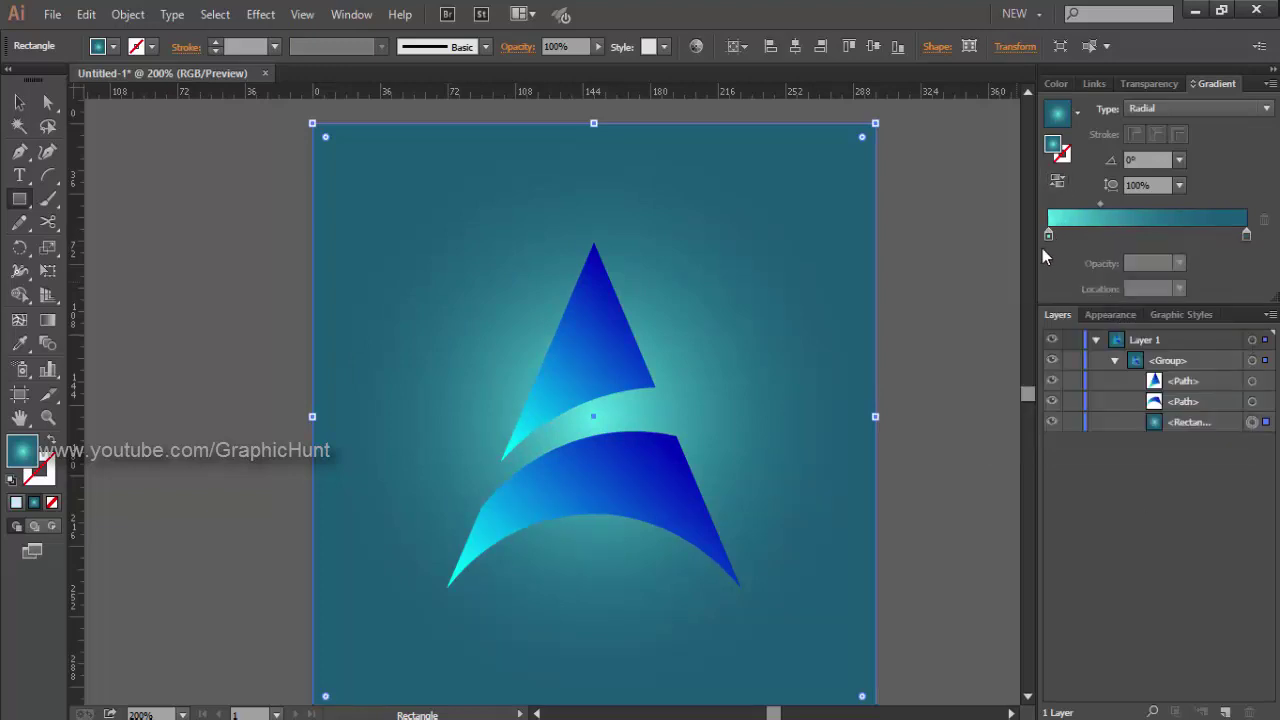
Reset the centre stop to light grey and the outer stop to the K=20 grey.
click(1048, 236)
double_click(1047, 236)
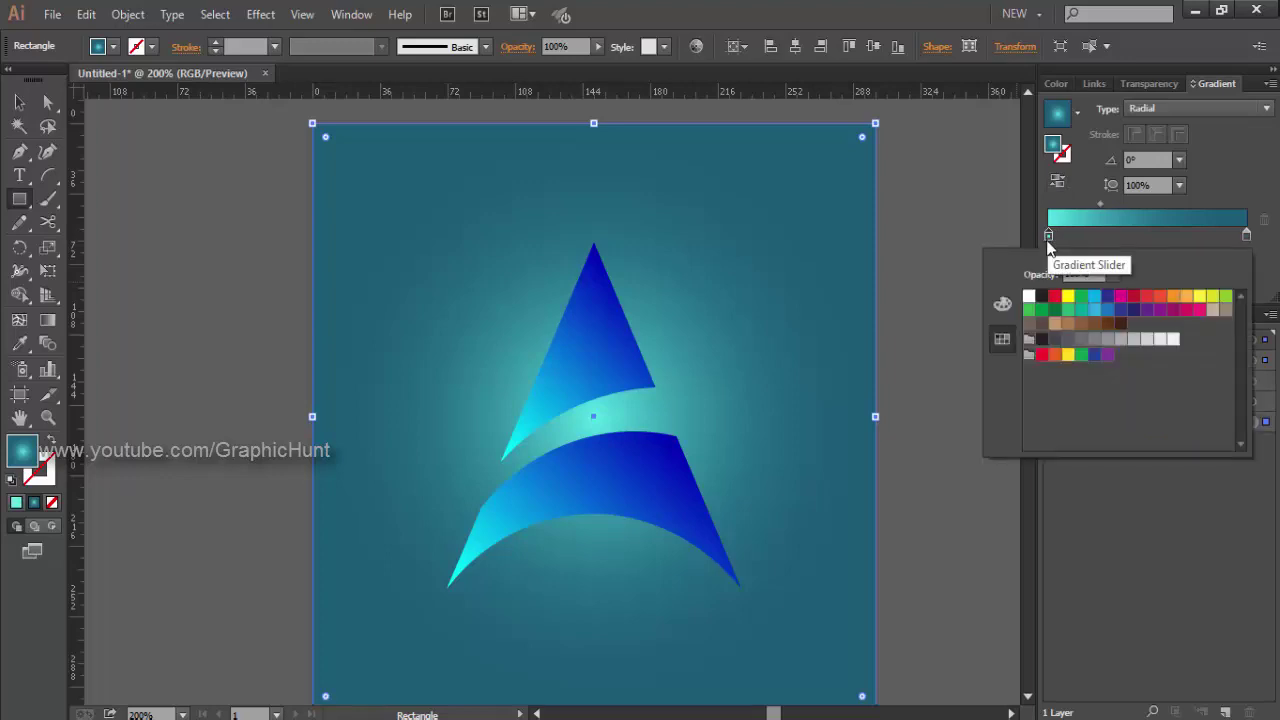
click(1041, 296)
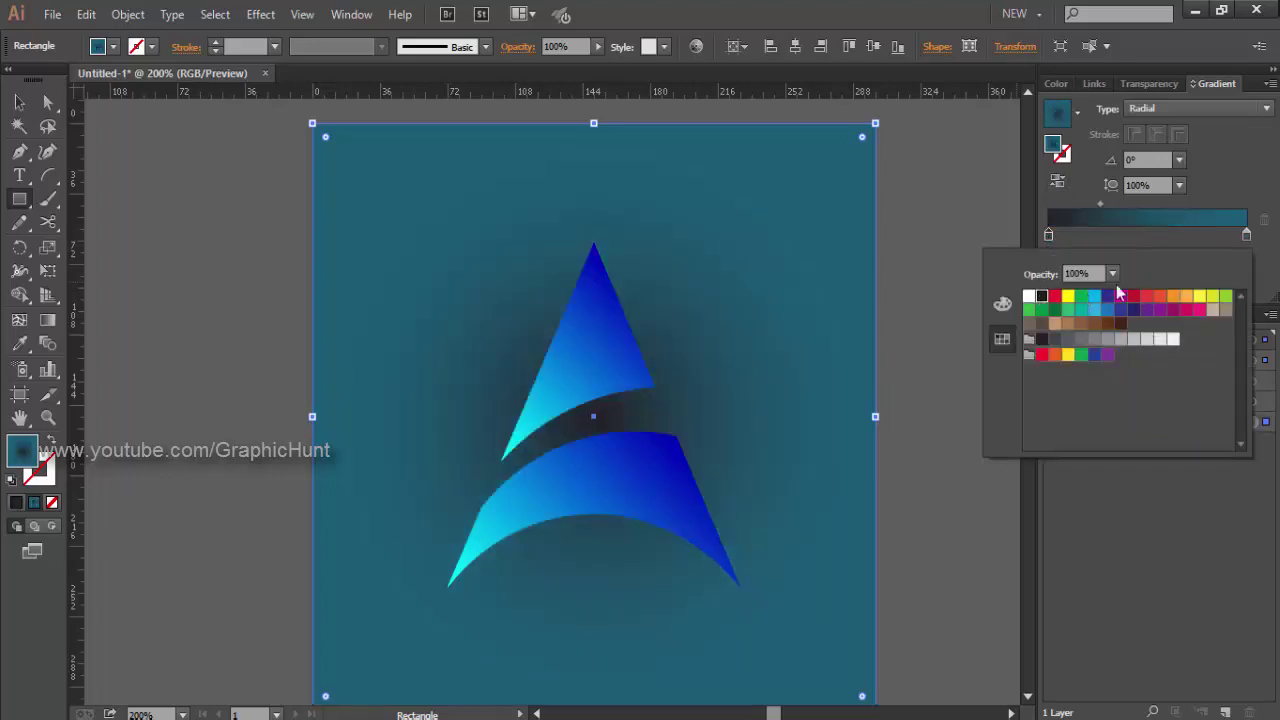
click(1156, 341)
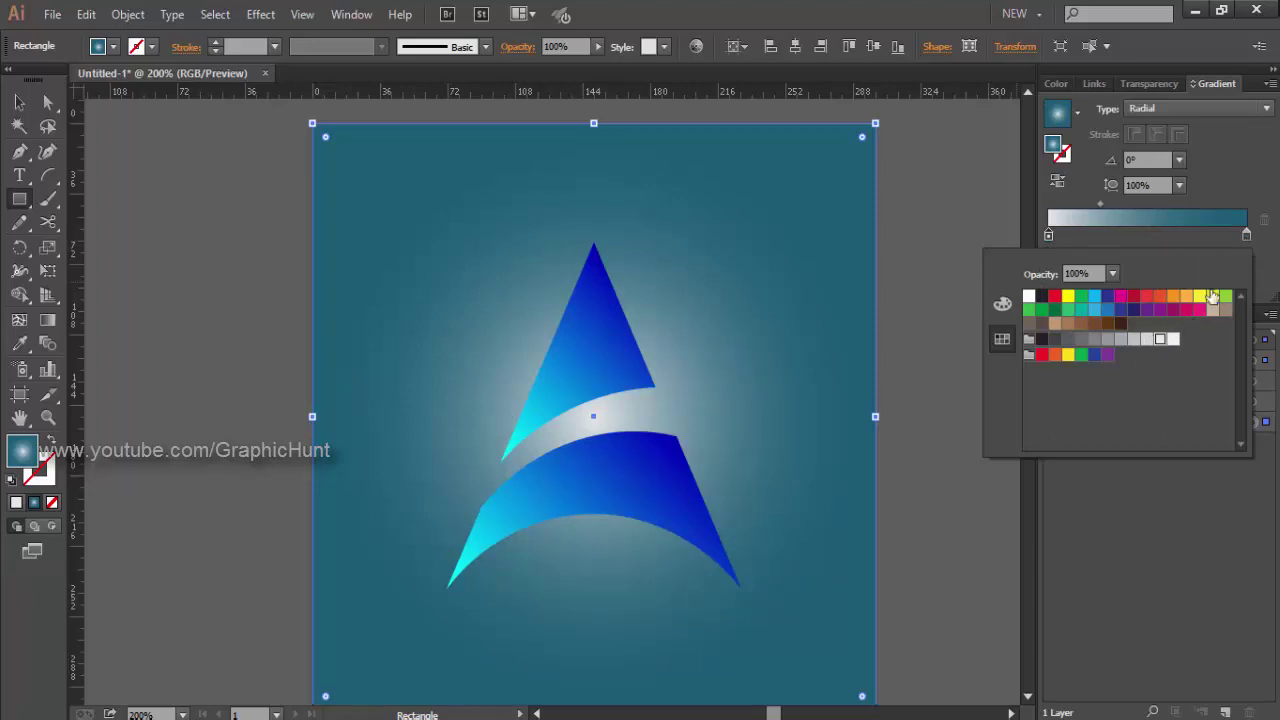
click(1247, 237)
double_click(1247, 237)
click(1147, 340)
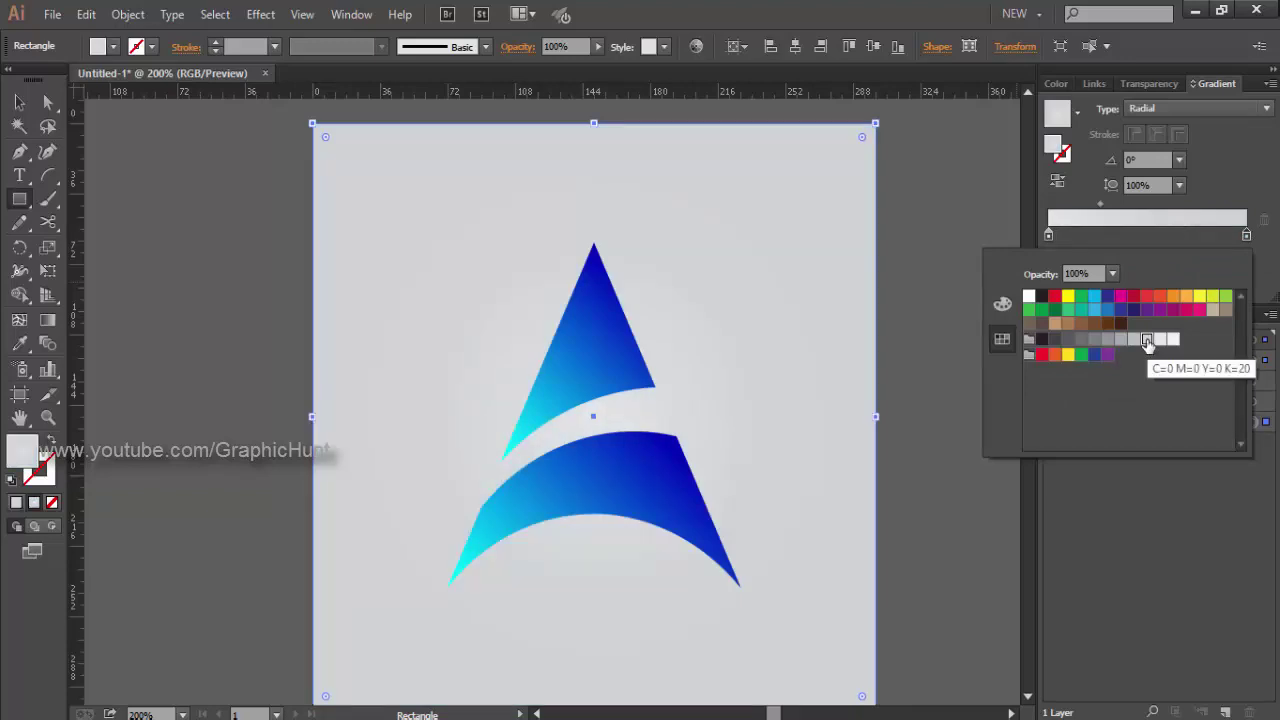
click(1095, 570)
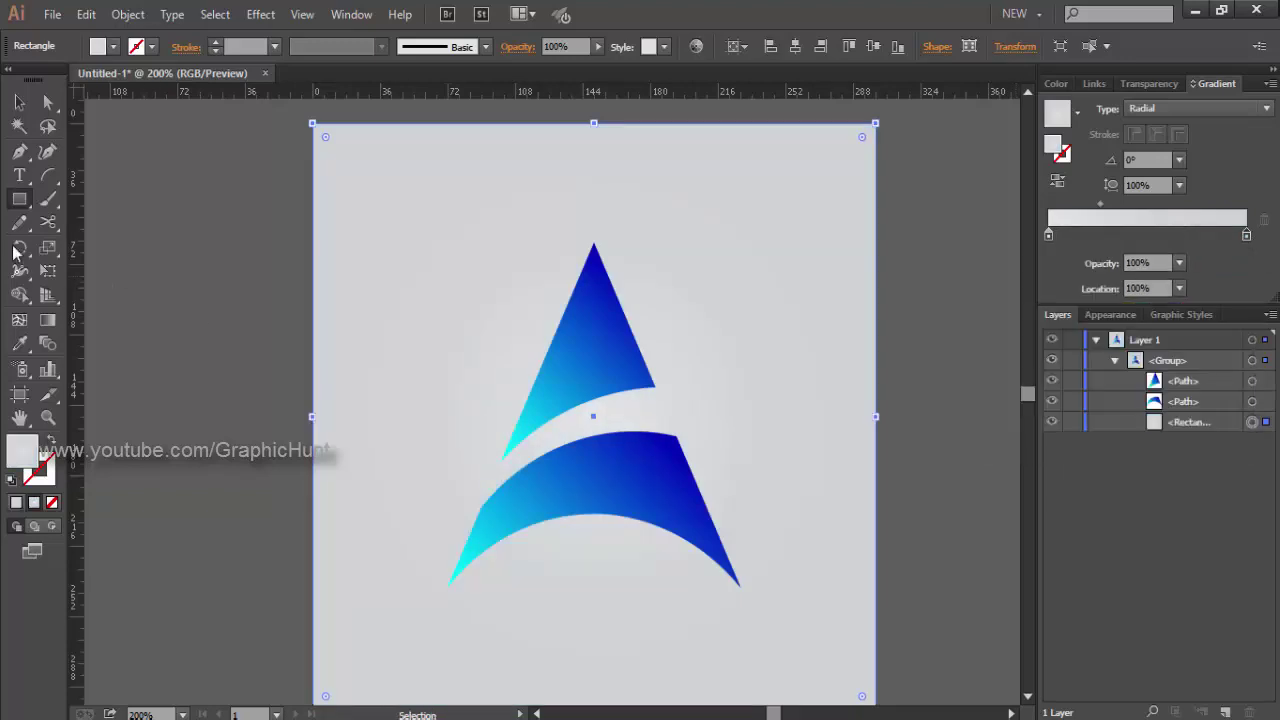
Draw a flat ellipse under the A's left foot and move it into the logo group below both paths.
drag(20, 198, 123, 247)
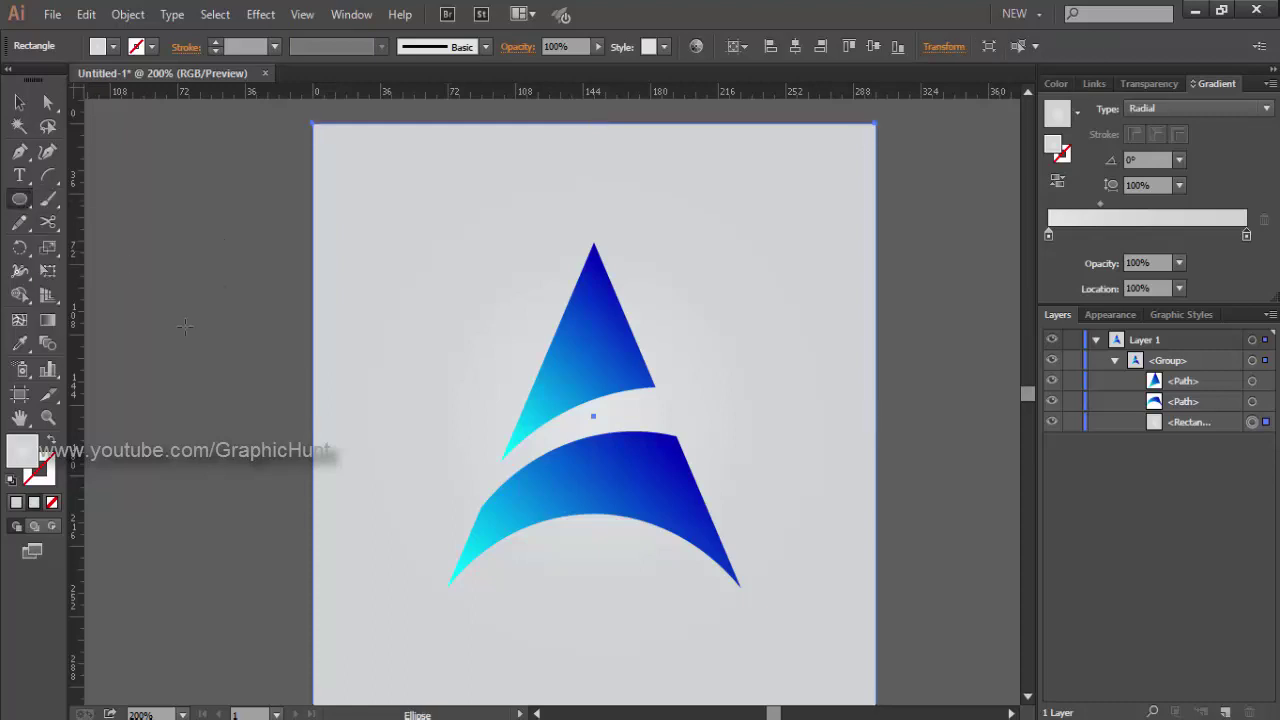
click(433, 605)
click(685, 401)
drag(392, 580, 480, 594)
key(v)
key(l)
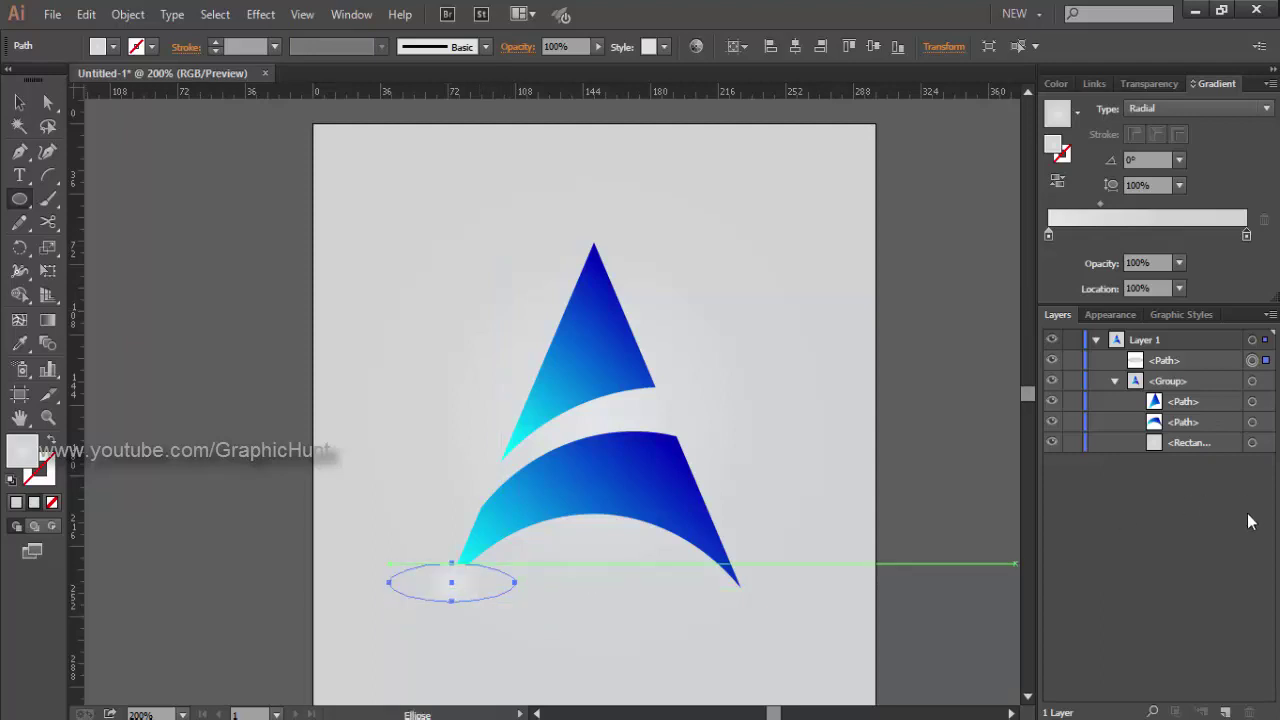
drag(1189, 359, 1200, 425)
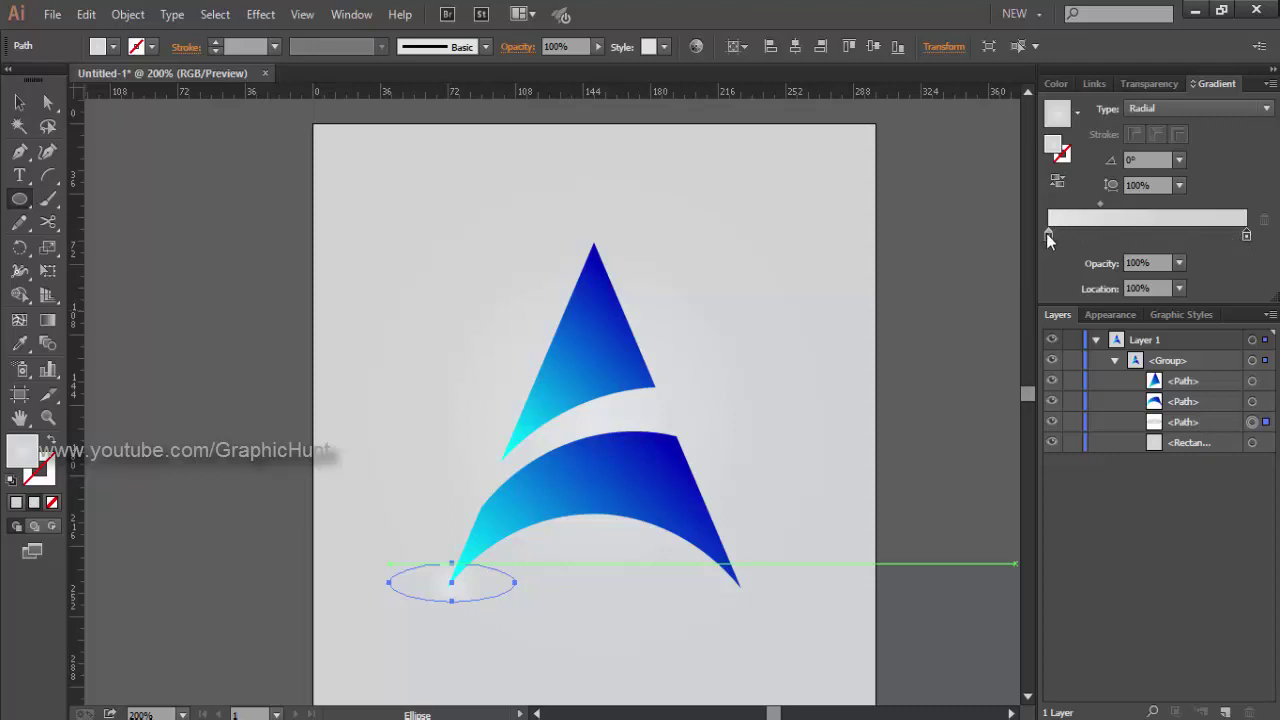
Set the ellipse gradient's left stop to a dark grey swatch.
double_click(1049, 237)
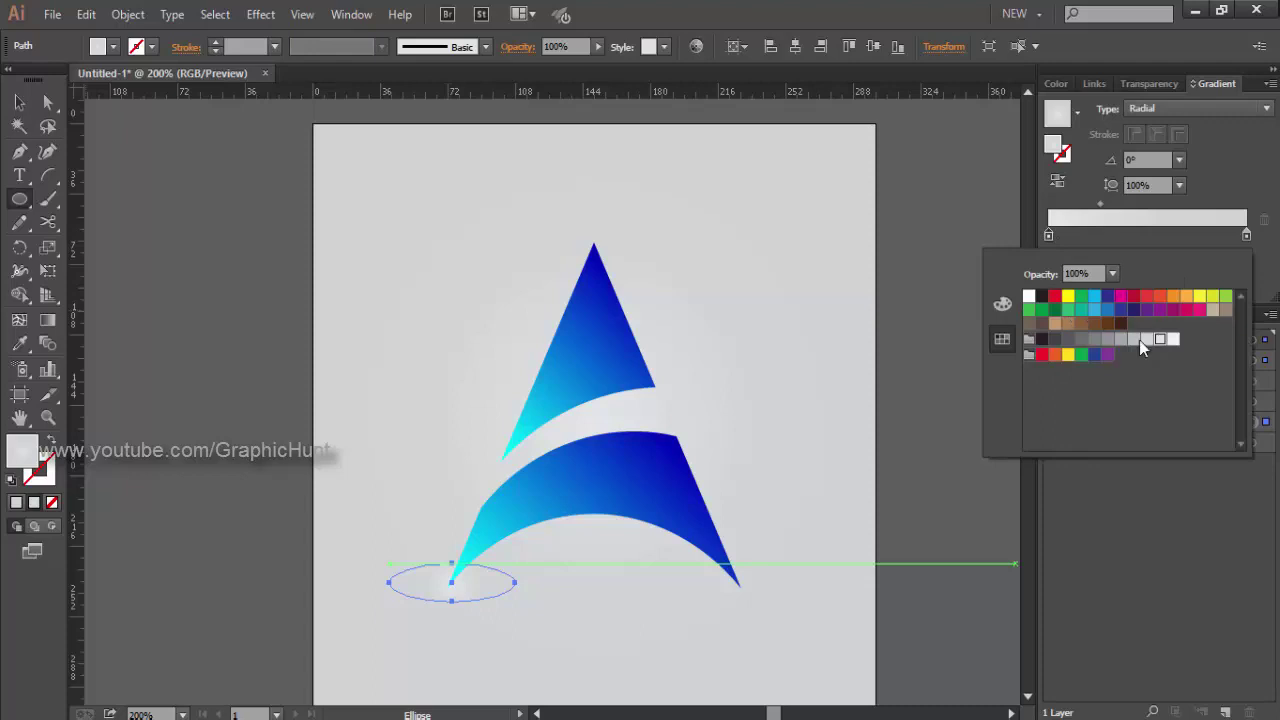
click(1119, 341)
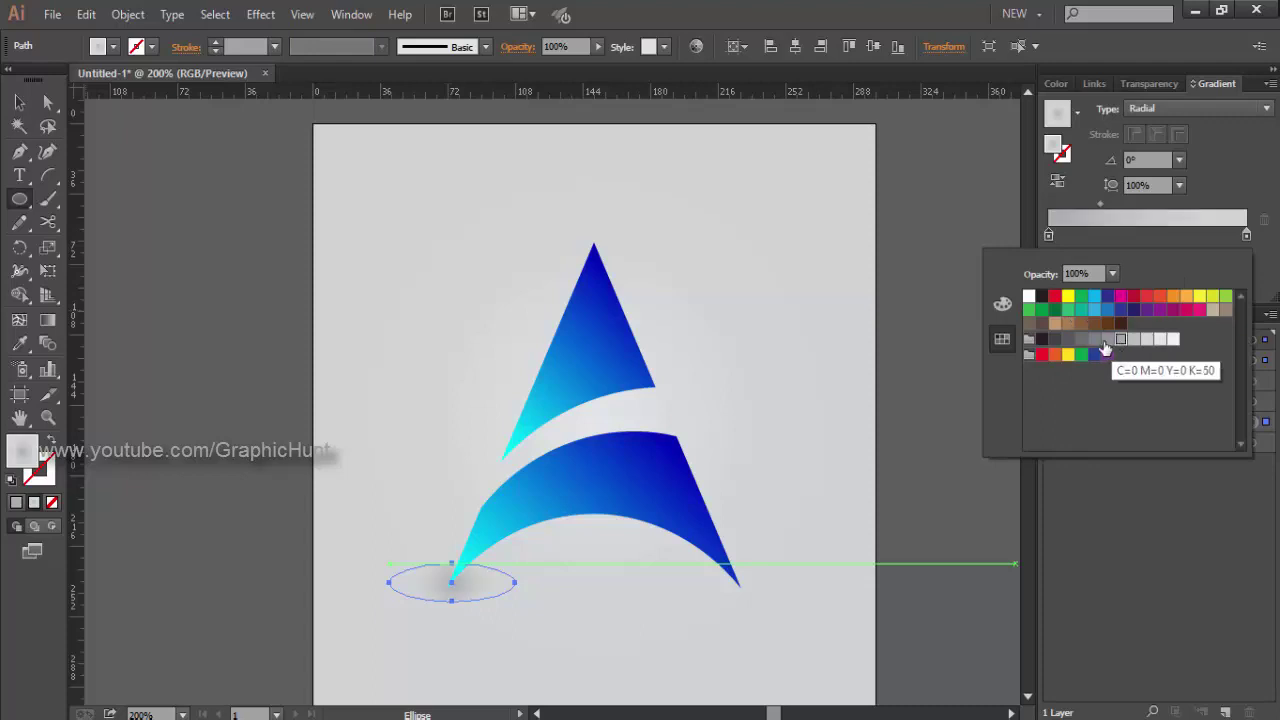
click(1108, 342)
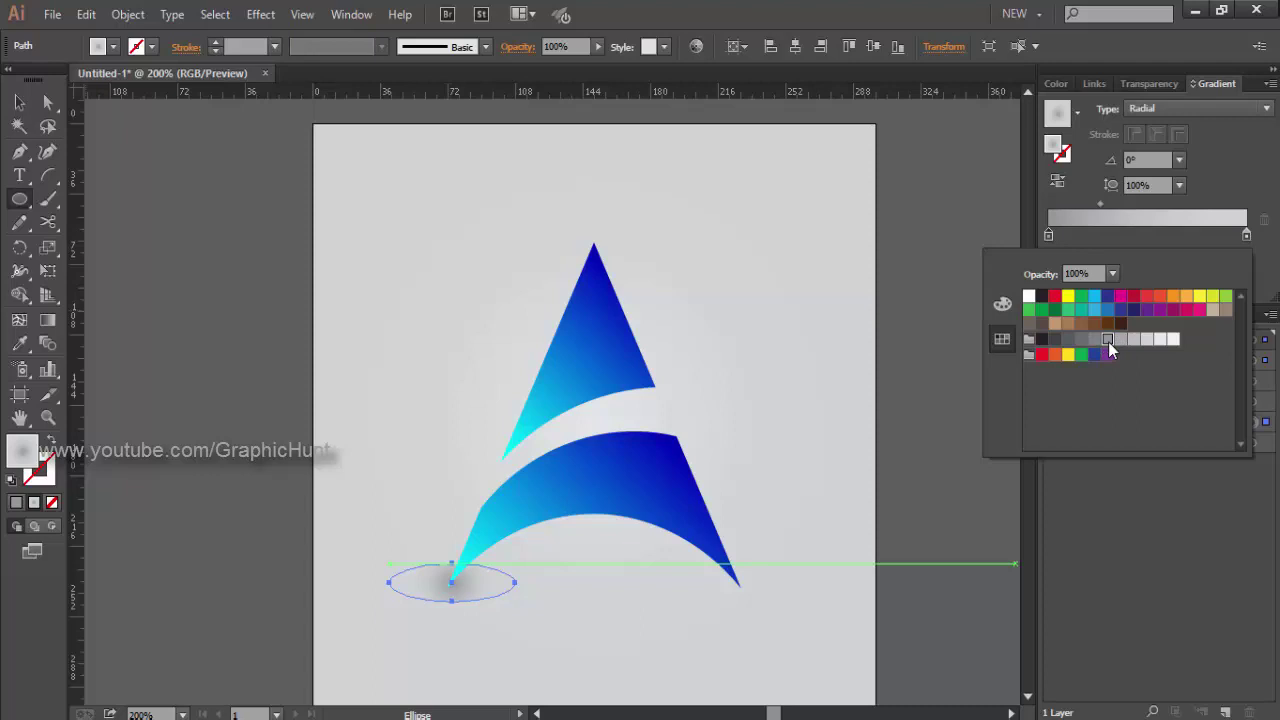
click(1270, 500)
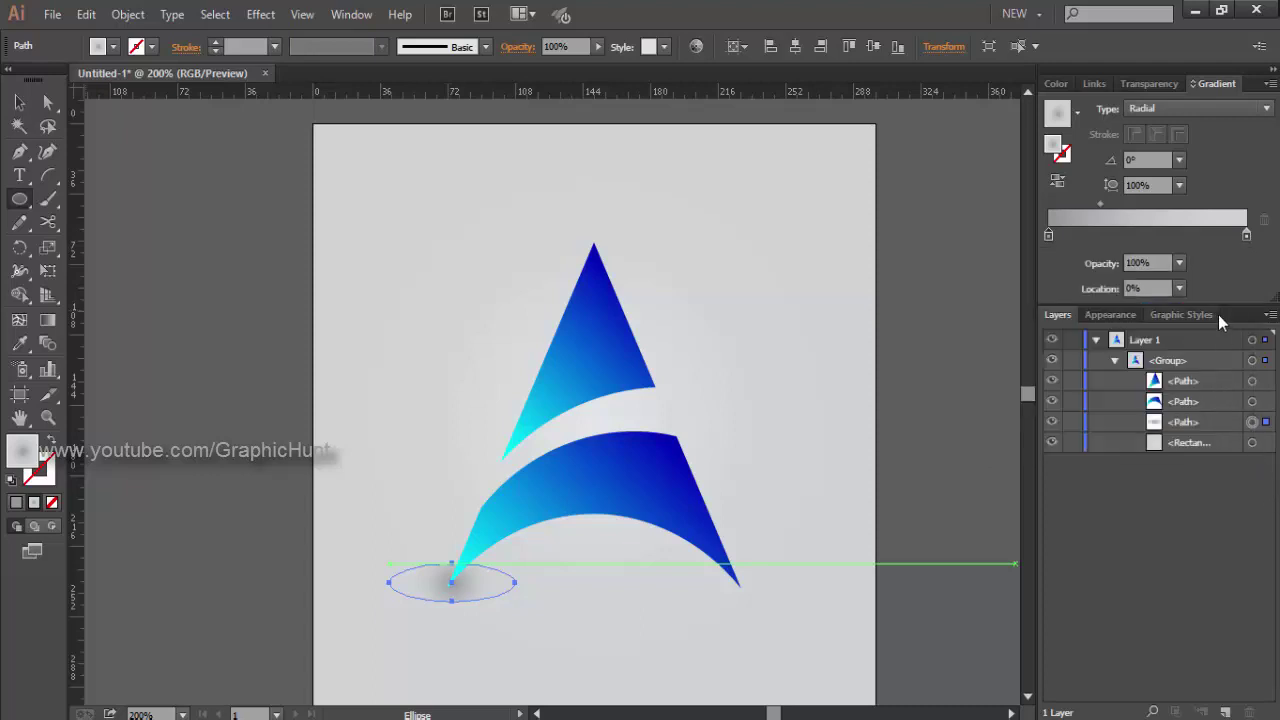
Squash the radial gradient to a 30% aspect ratio and push its midpoint right.
click(1179, 186)
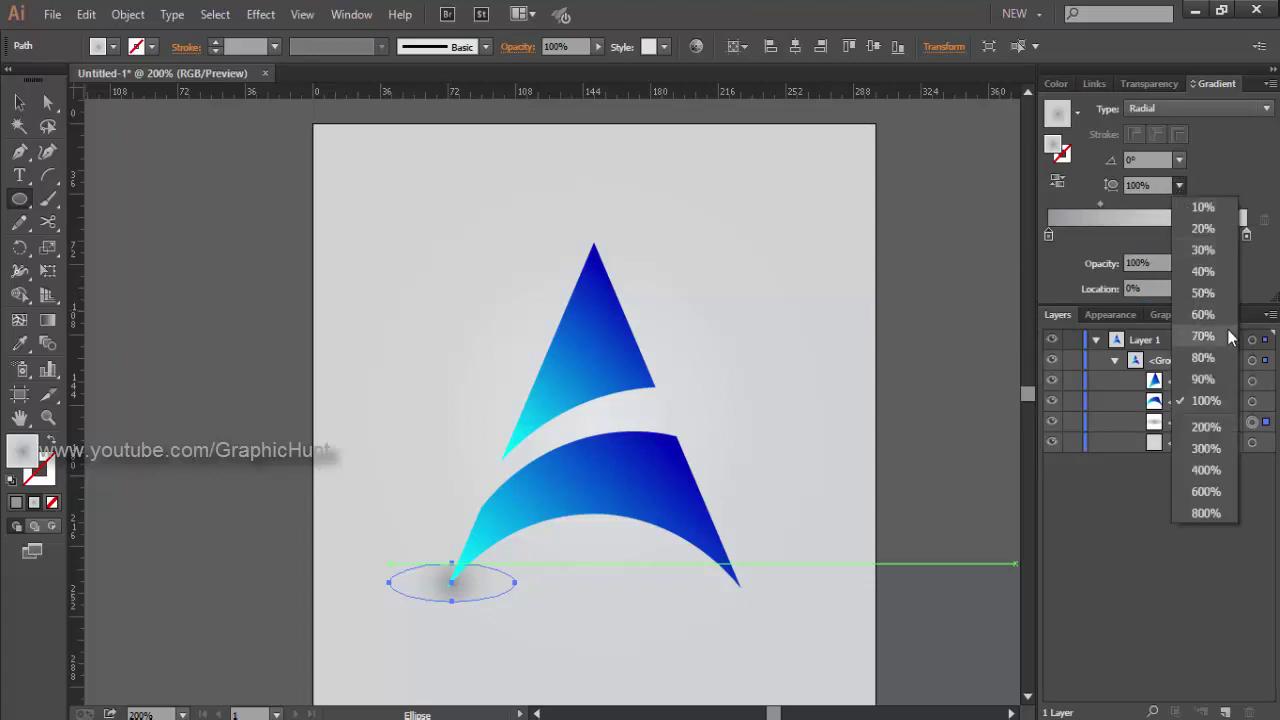
click(1214, 300)
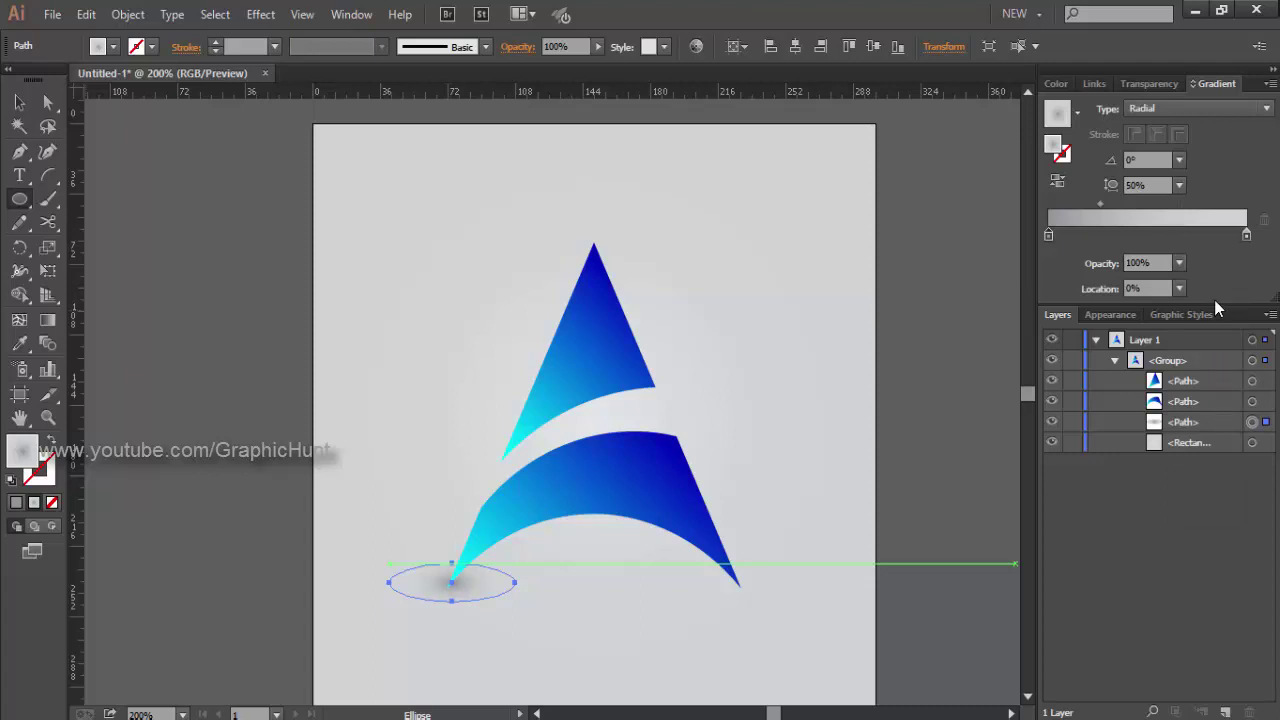
mouse_move(1099, 205)
mouse_down()
mouse_move(1126, 204)
mouse_move(1111, 203)
mouse_up()
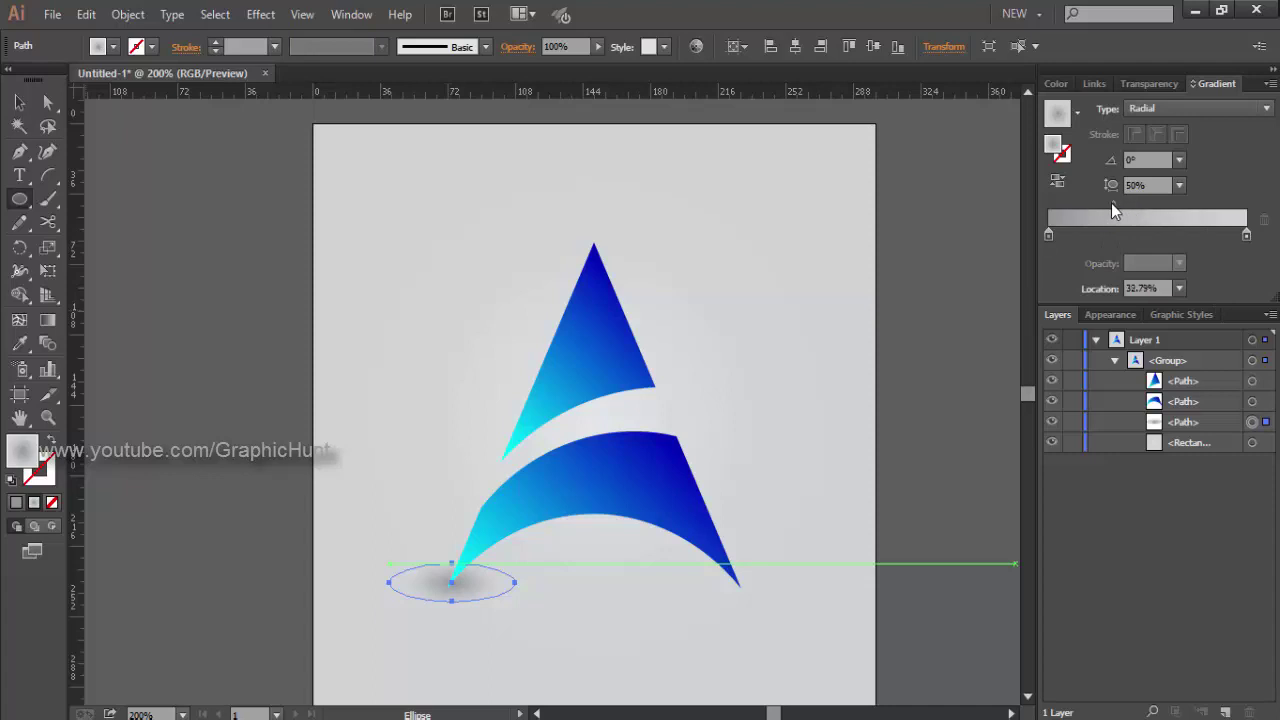
click(1180, 186)
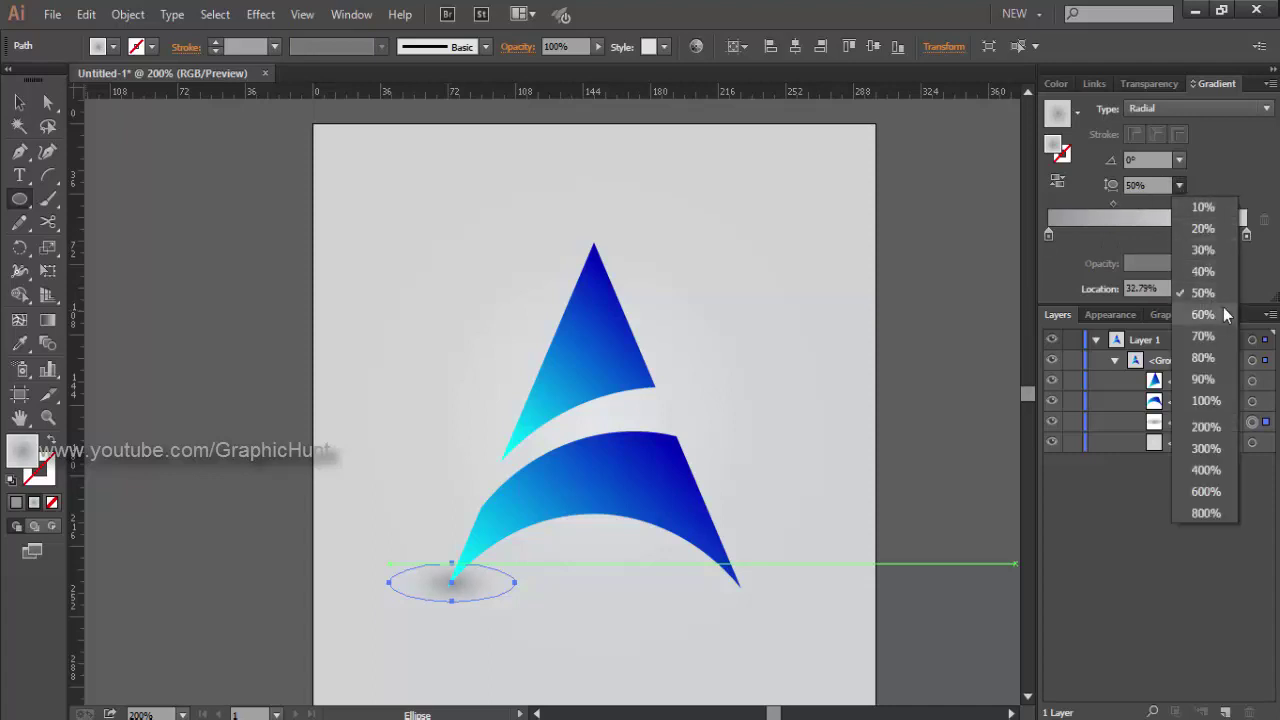
click(1209, 243)
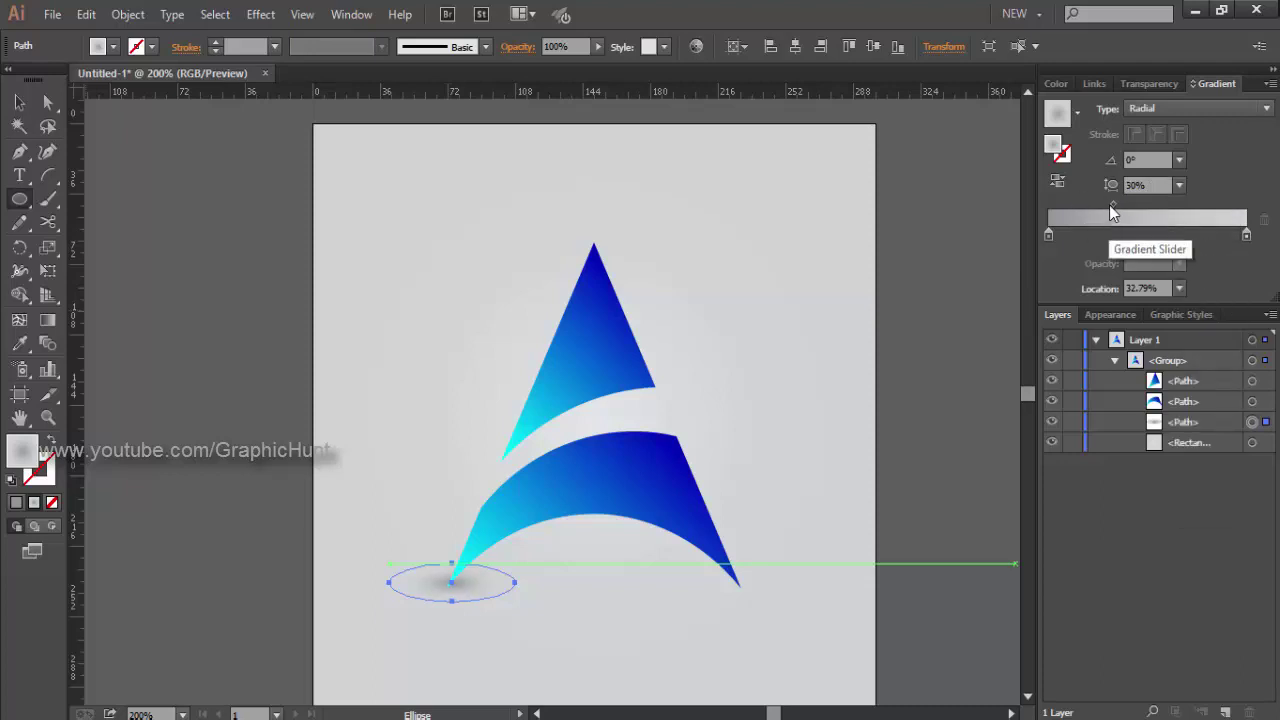
drag(1109, 205, 1130, 205)
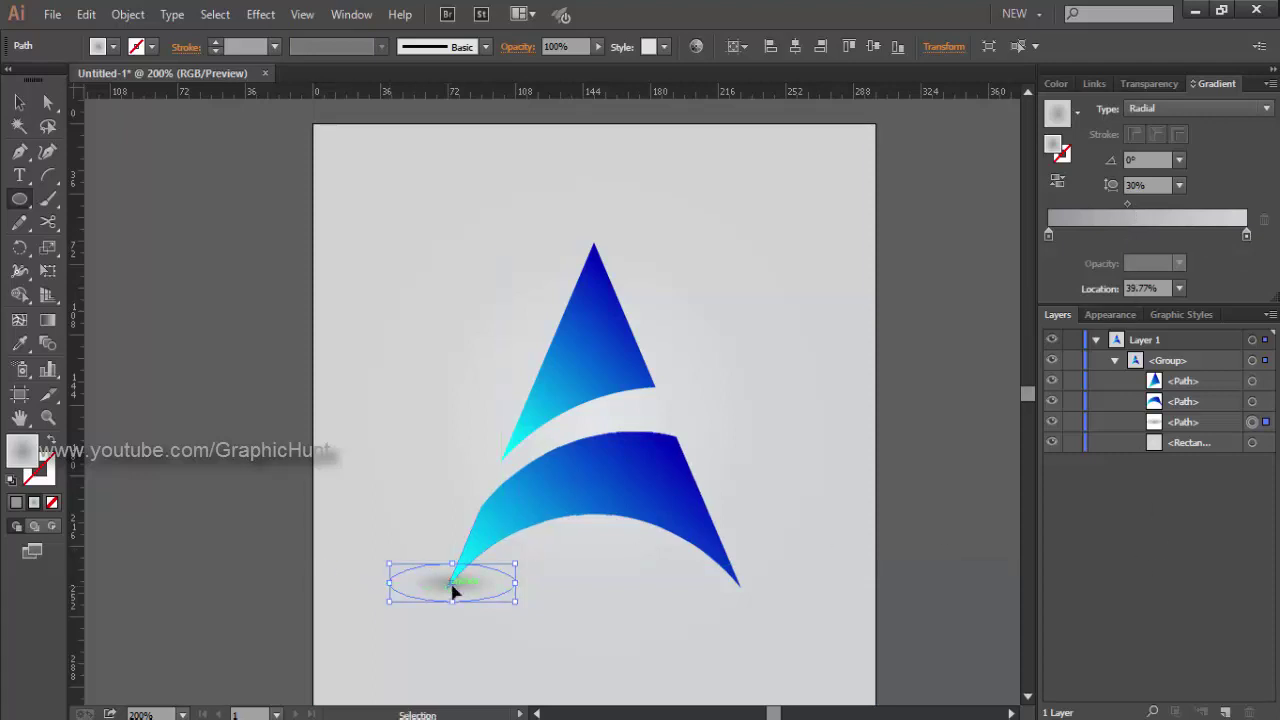
Copy the shadow under the right foot and nudge it down and right.
drag(451, 584, 740, 588)
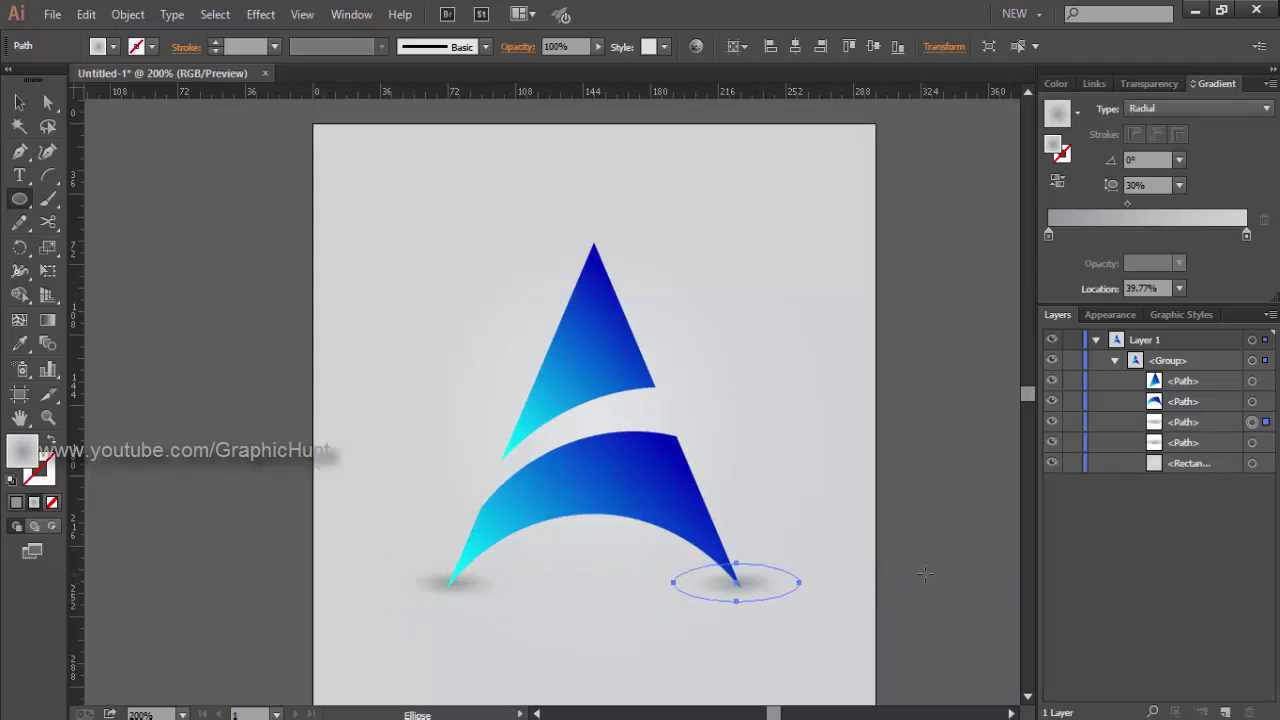
key(ctrl+a)
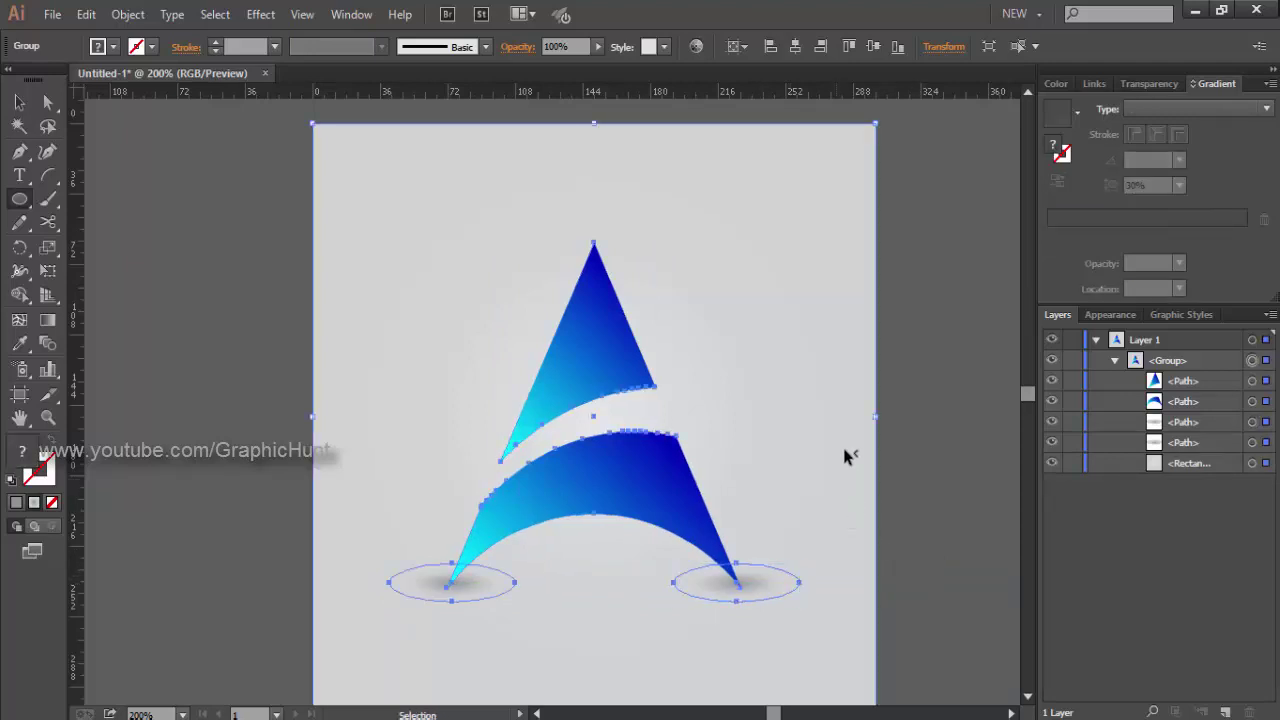
ctrl+click(932, 440)
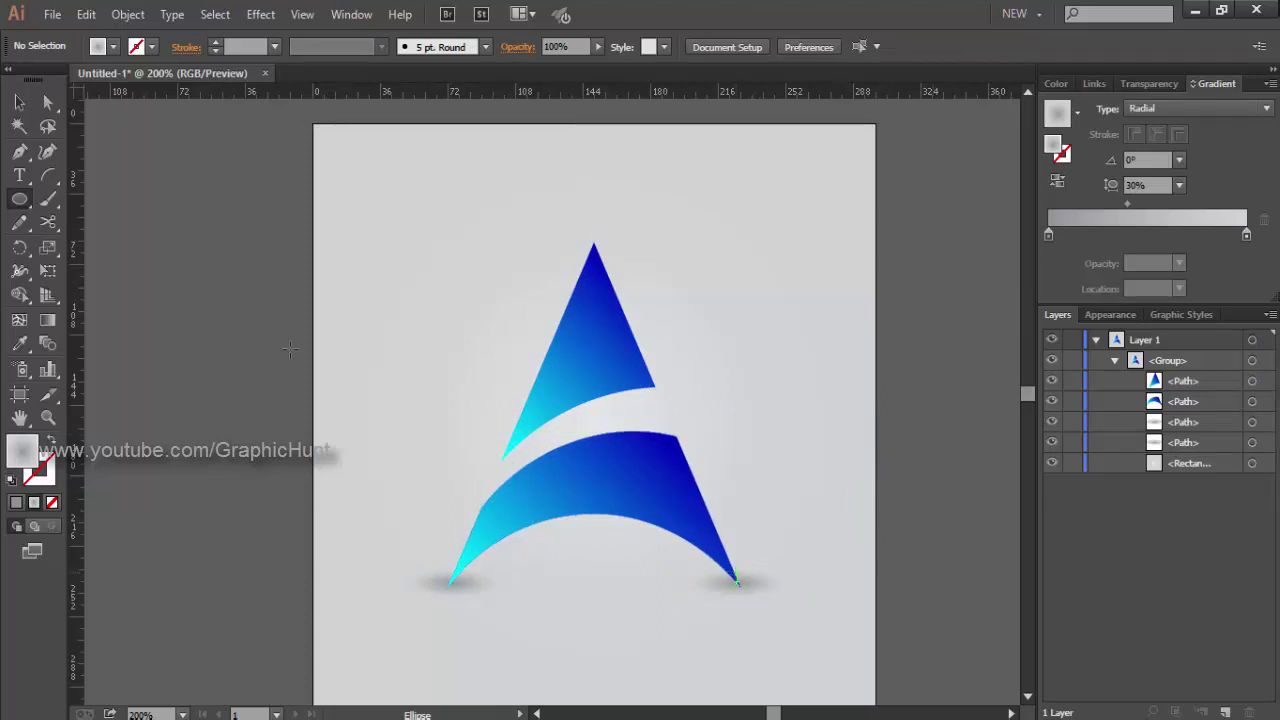
key(a)
click(766, 592)
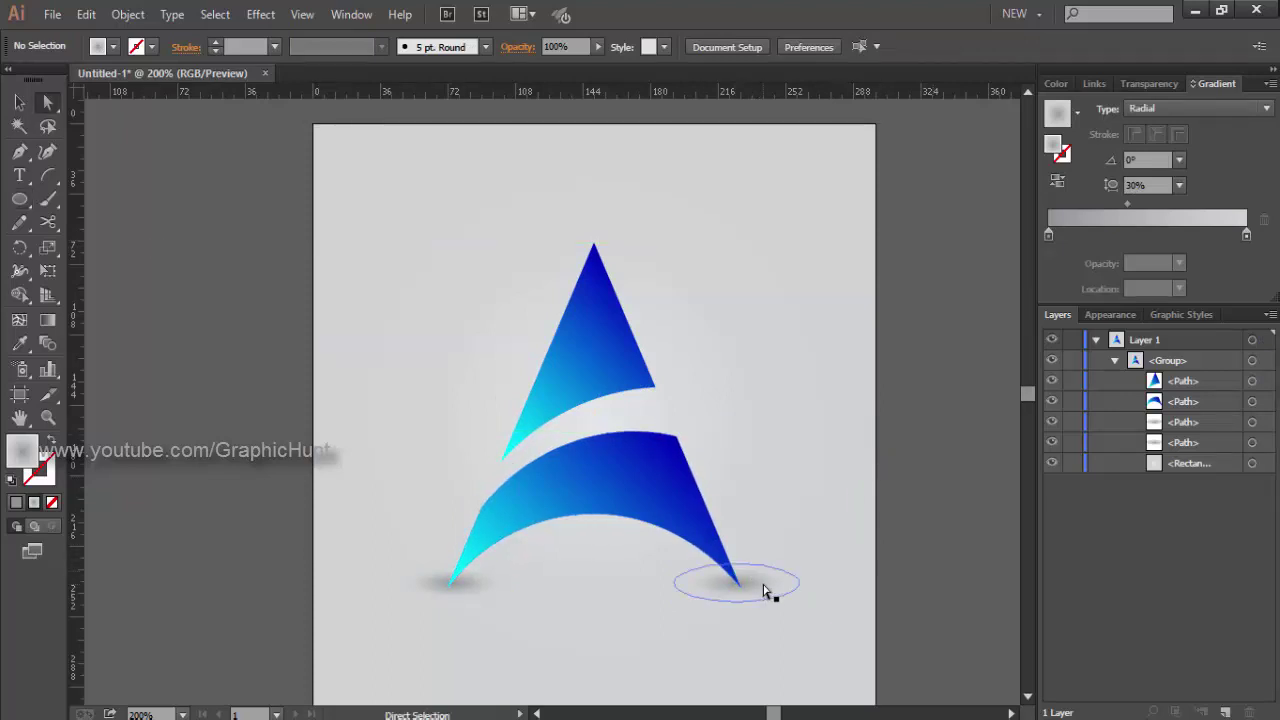
key(Down)
key(Down)
key(Down)
key(Down)
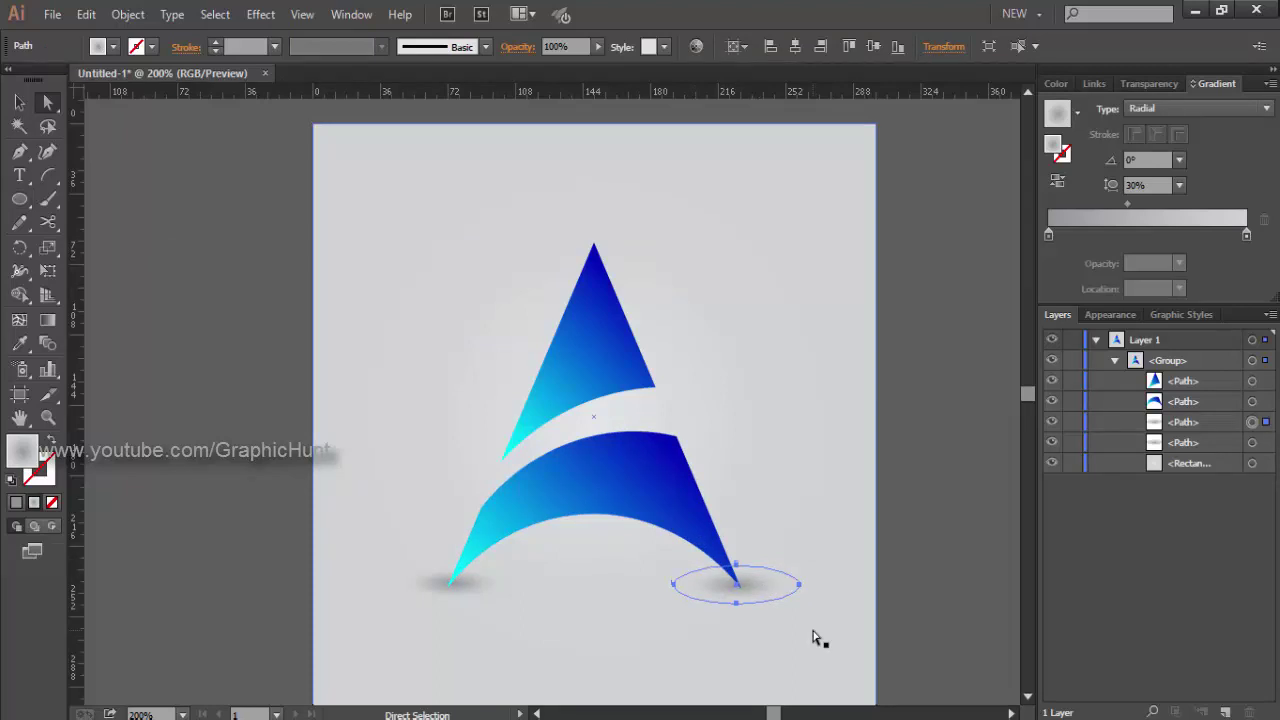
key(Right)
key(Right)
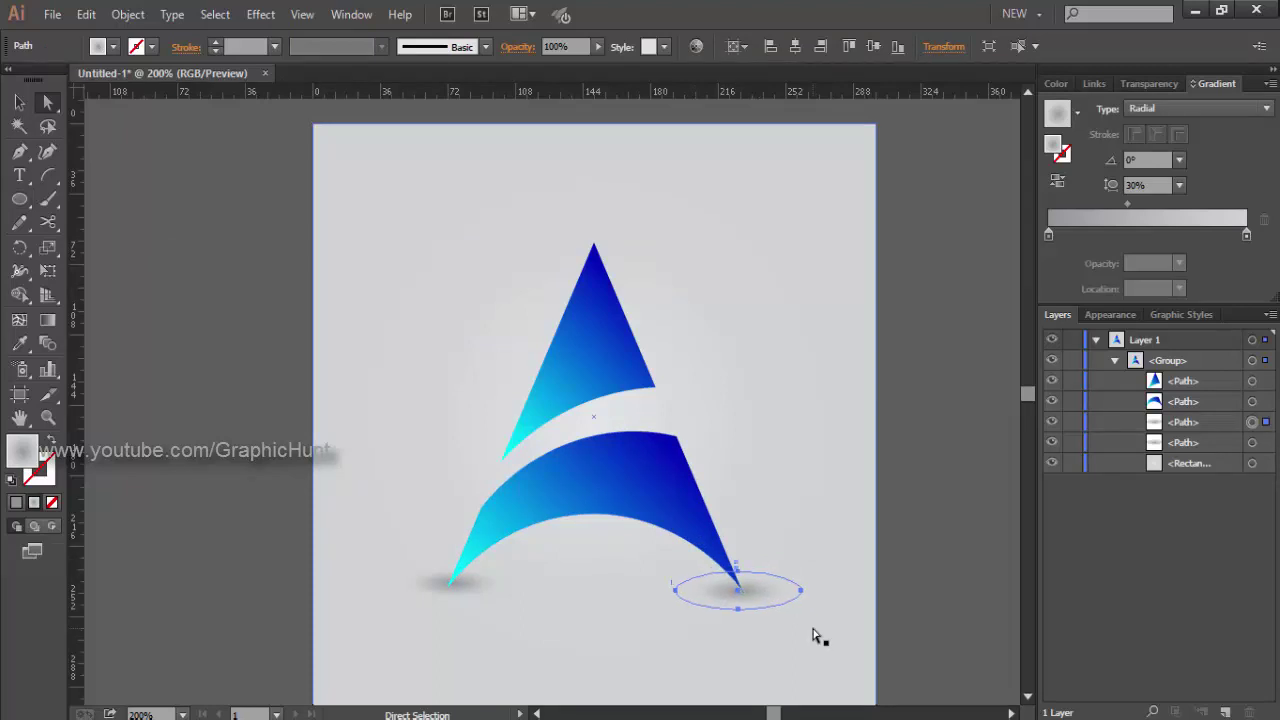
Nudge the left-foot shadow down and left into place, then deselect.
click(479, 590)
key(Down)
key(Down)
key(Down)
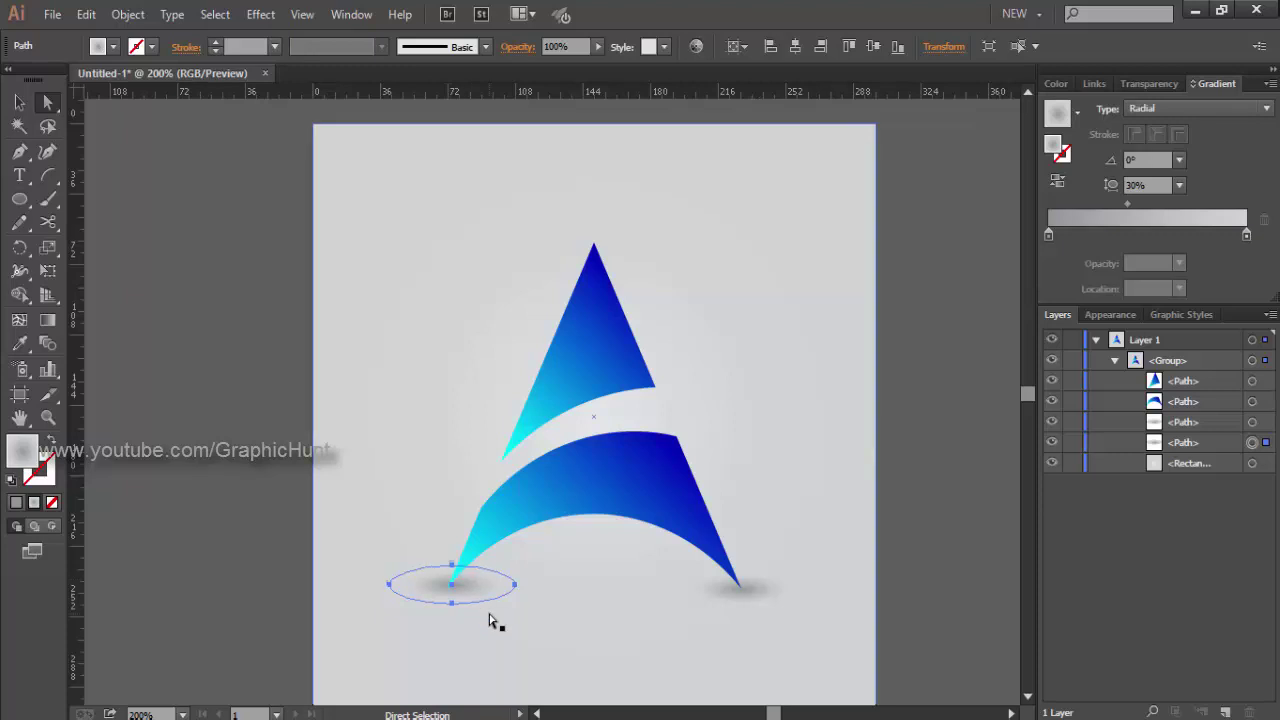
key(Left)
key(Left)
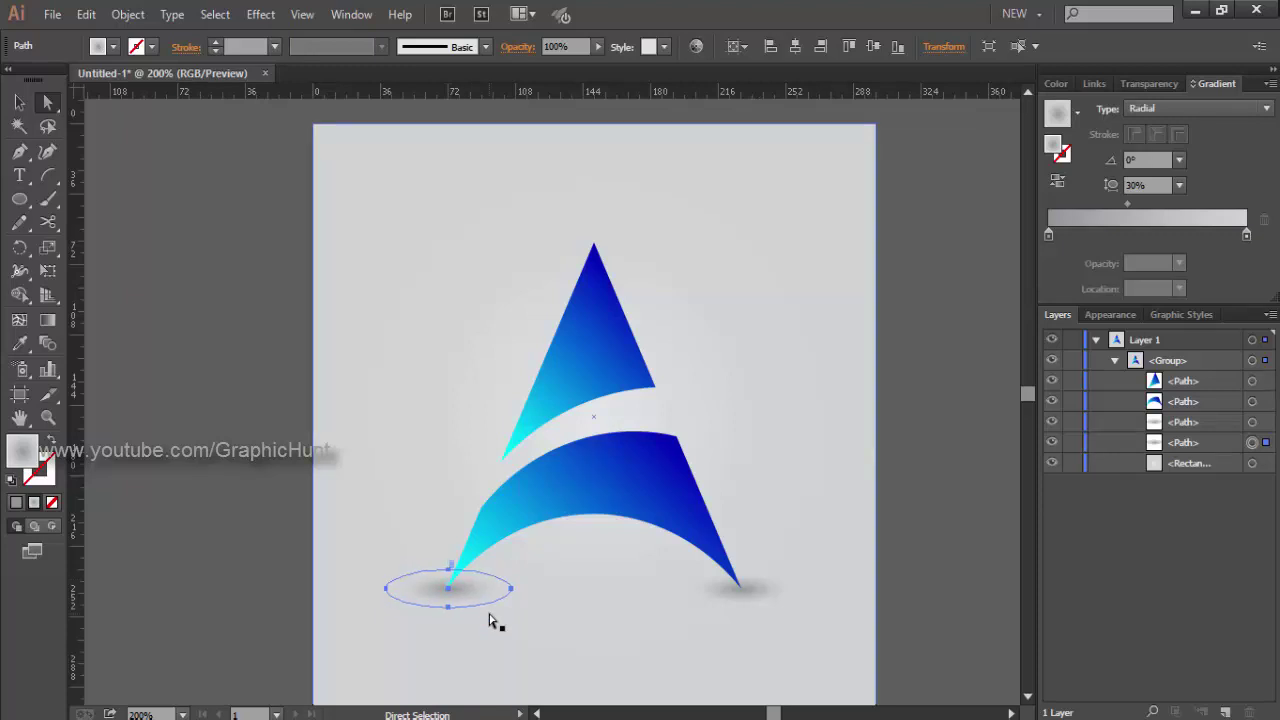
key(Down)
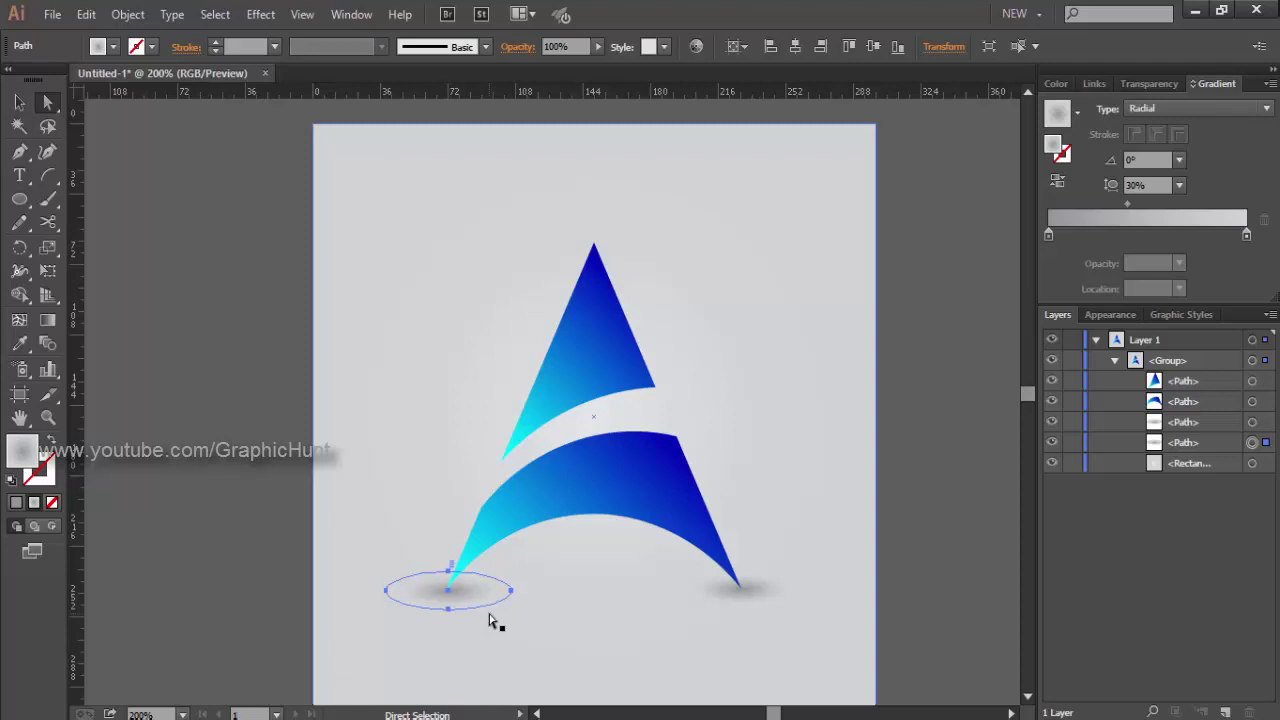
click(1006, 652)
click(950, 585)
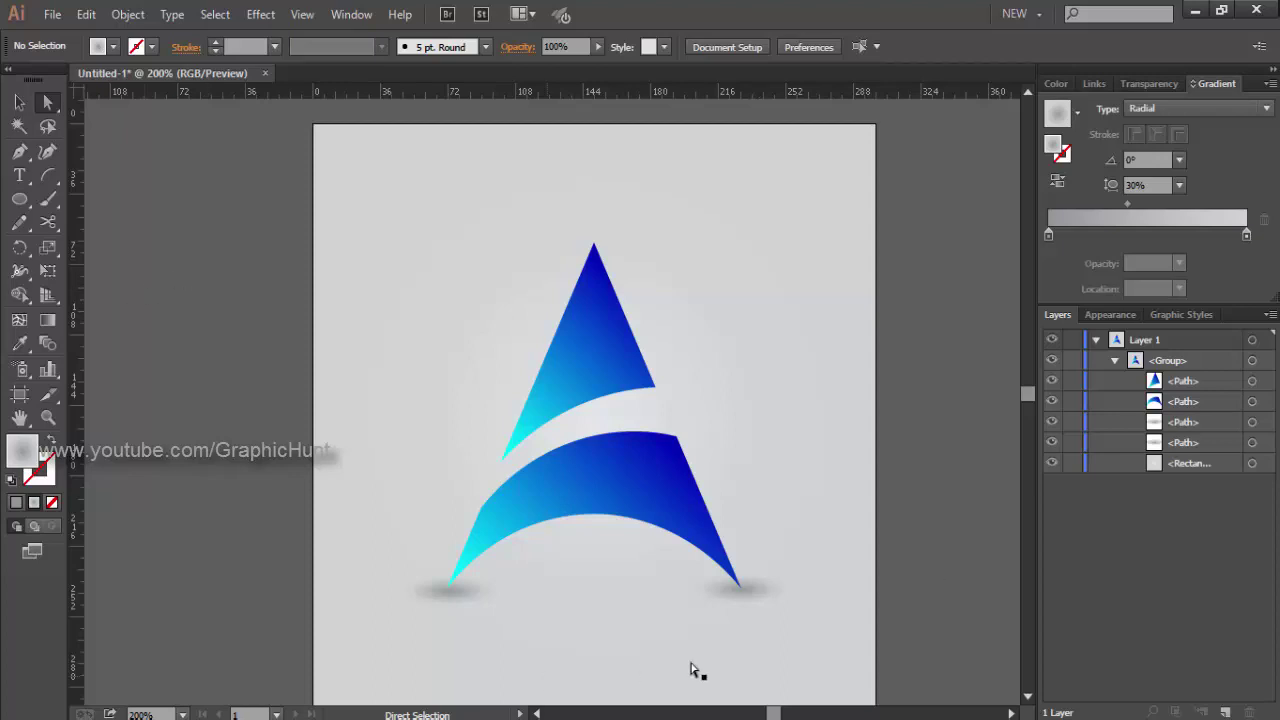
Delete the right foot's shadow and stretch the left shadow to span under both feet.
click(750, 592)
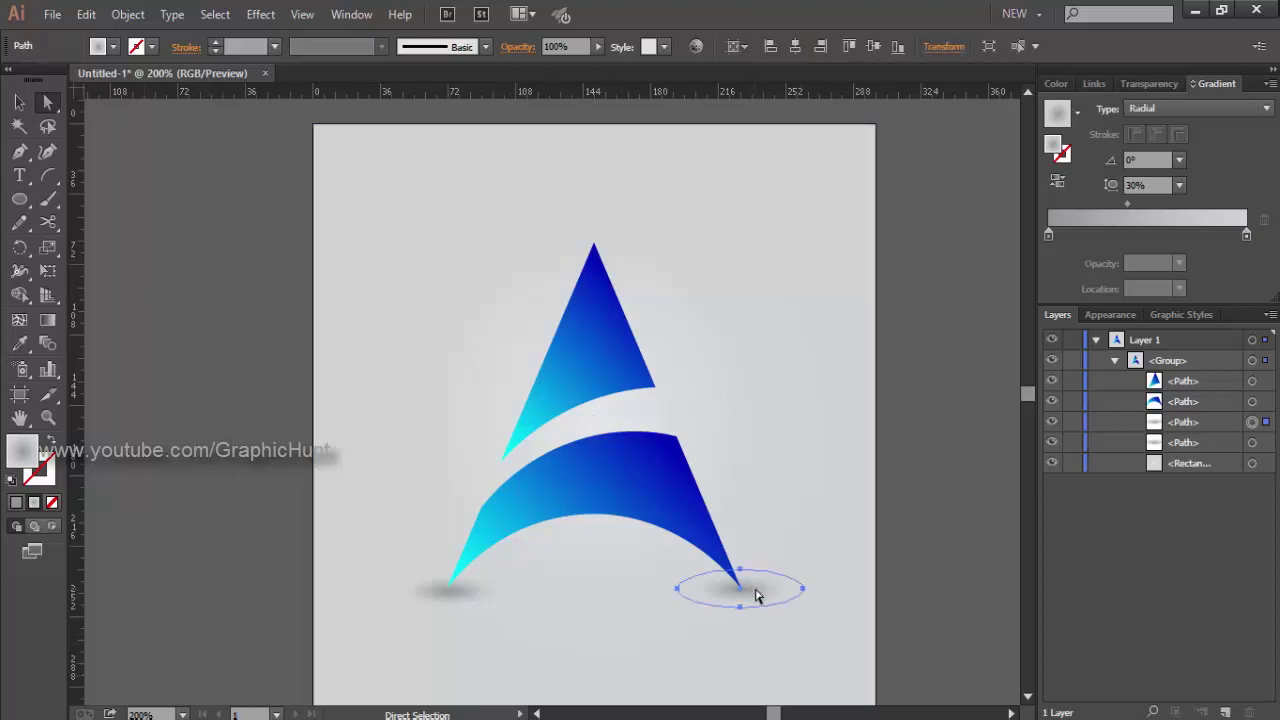
key(Delete)
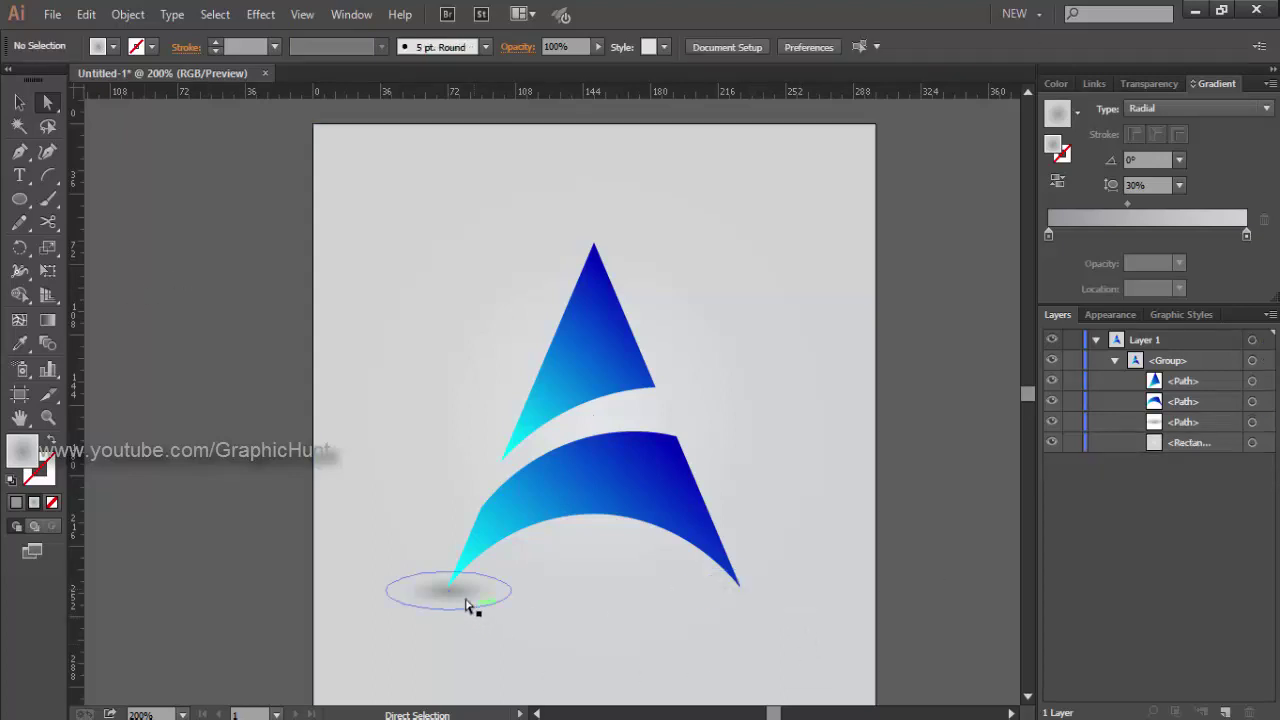
ctrl+click(481, 597)
drag(512, 594, 820, 612)
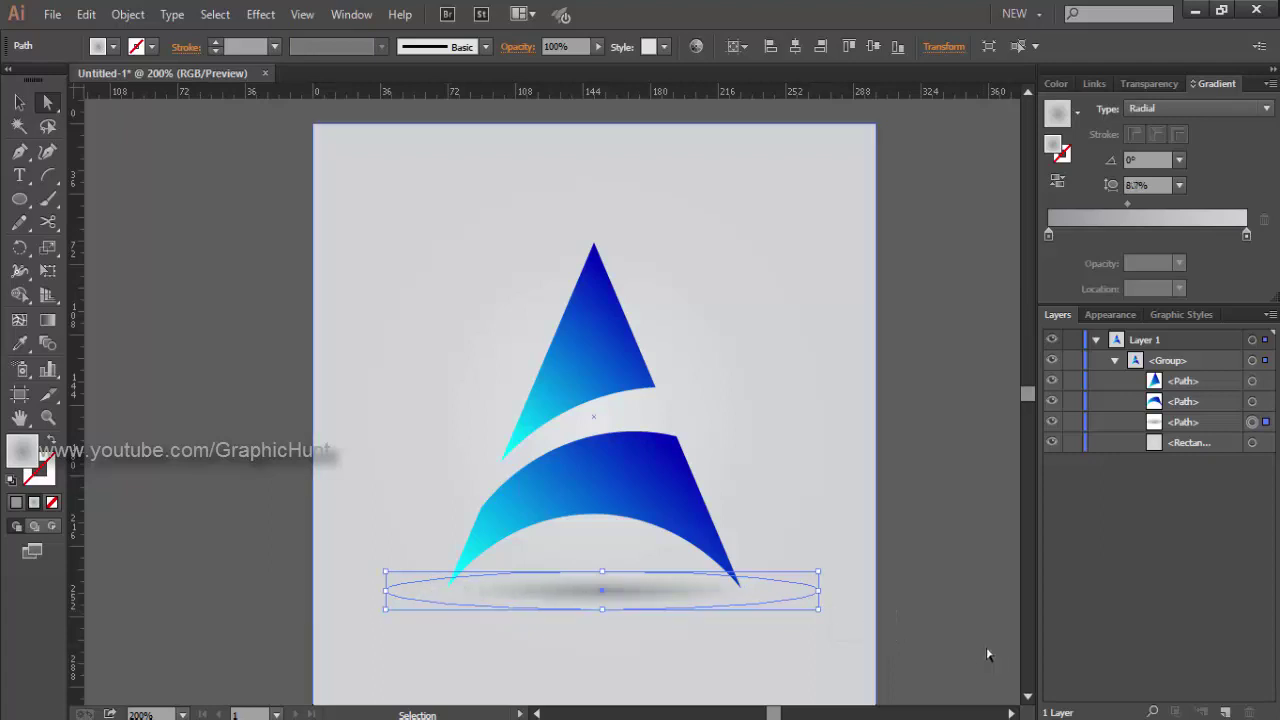
click(980, 628)
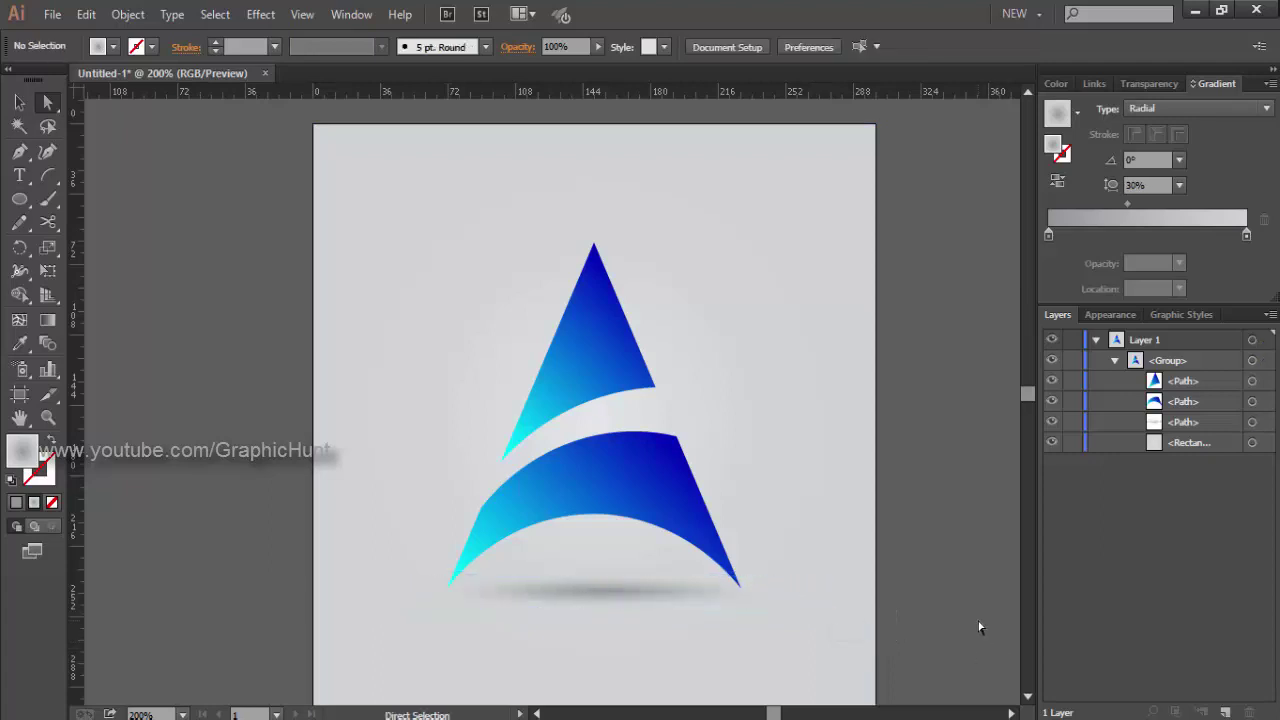